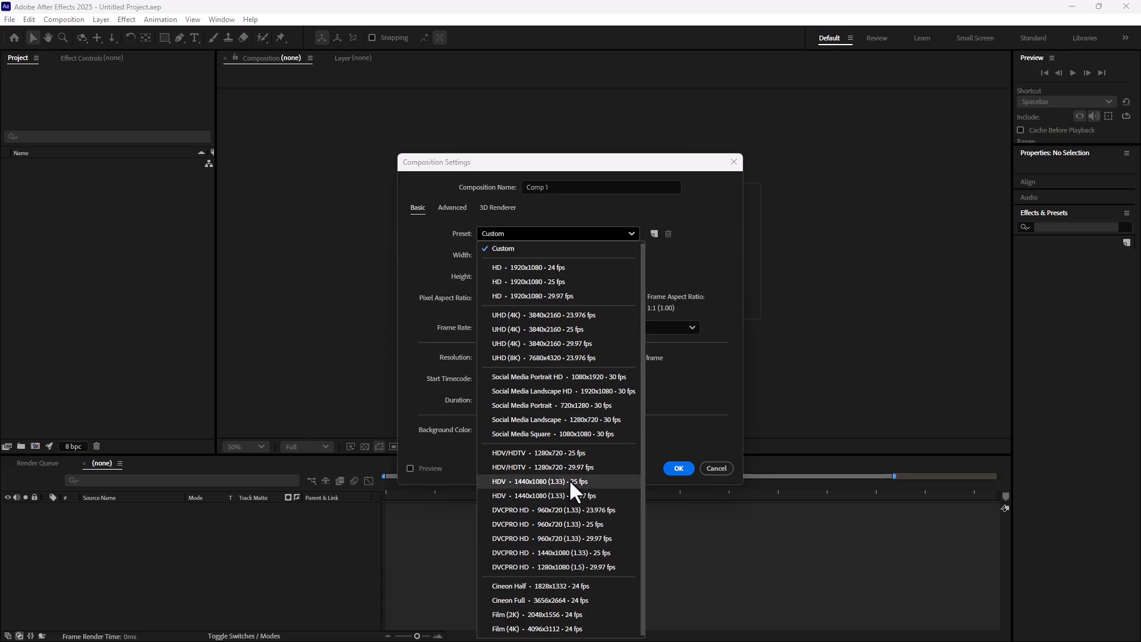
Create a composition named Logo with the HDV/HDTV 1280x720 29.97 fps preset and a duration of 0;00;05;03
left_click(559, 469)
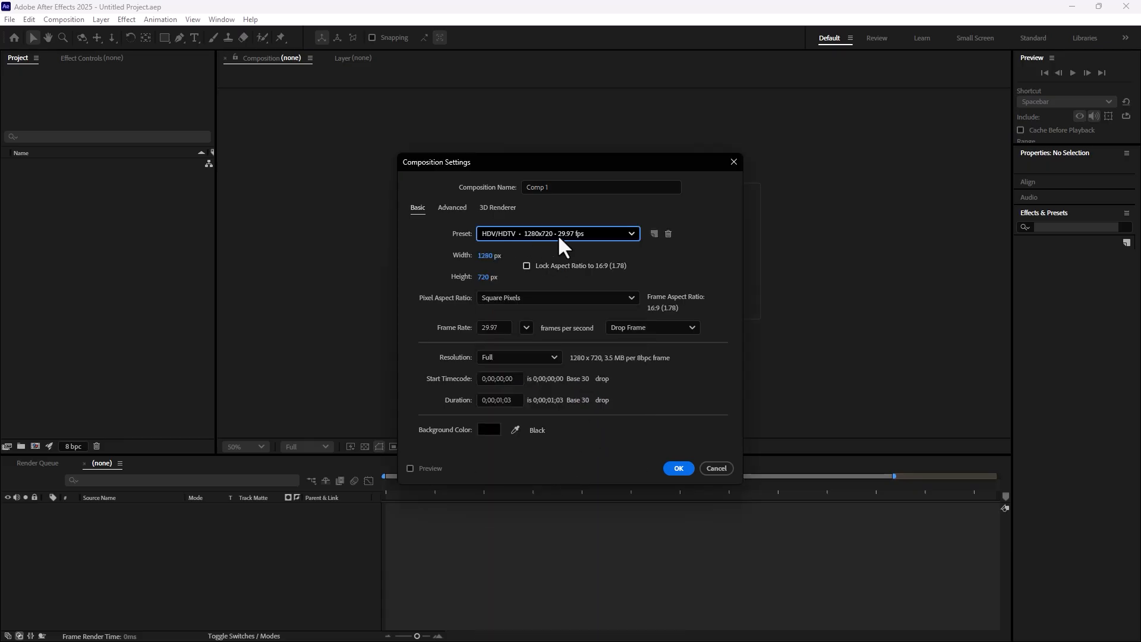
left_click(551, 189)
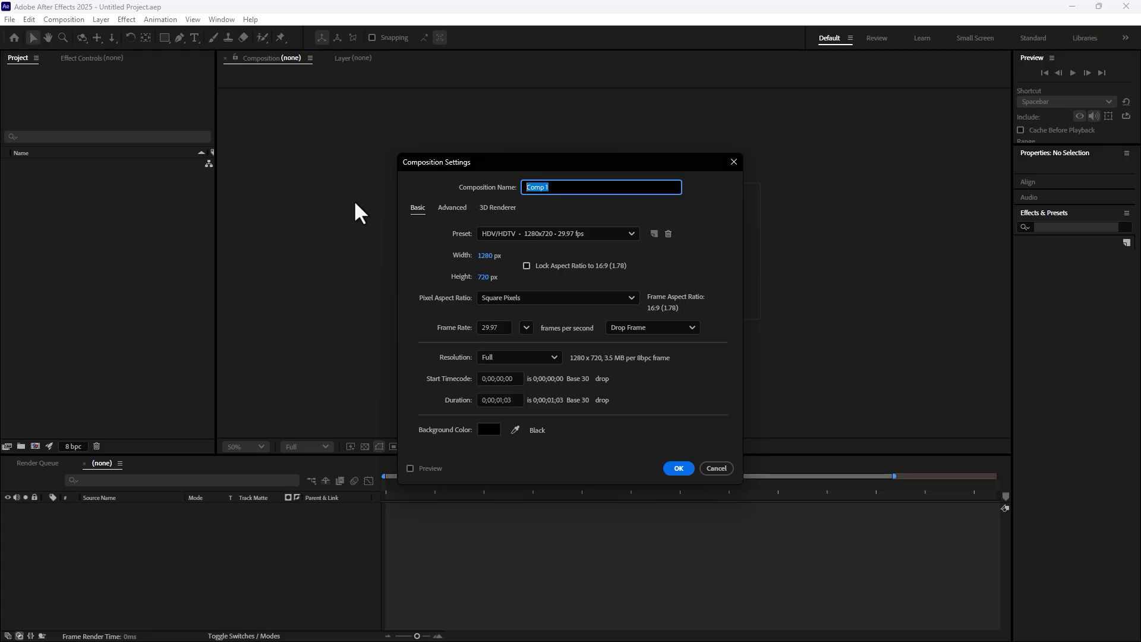
type("Logo")
left_click(502, 399)
key("BackSpace")
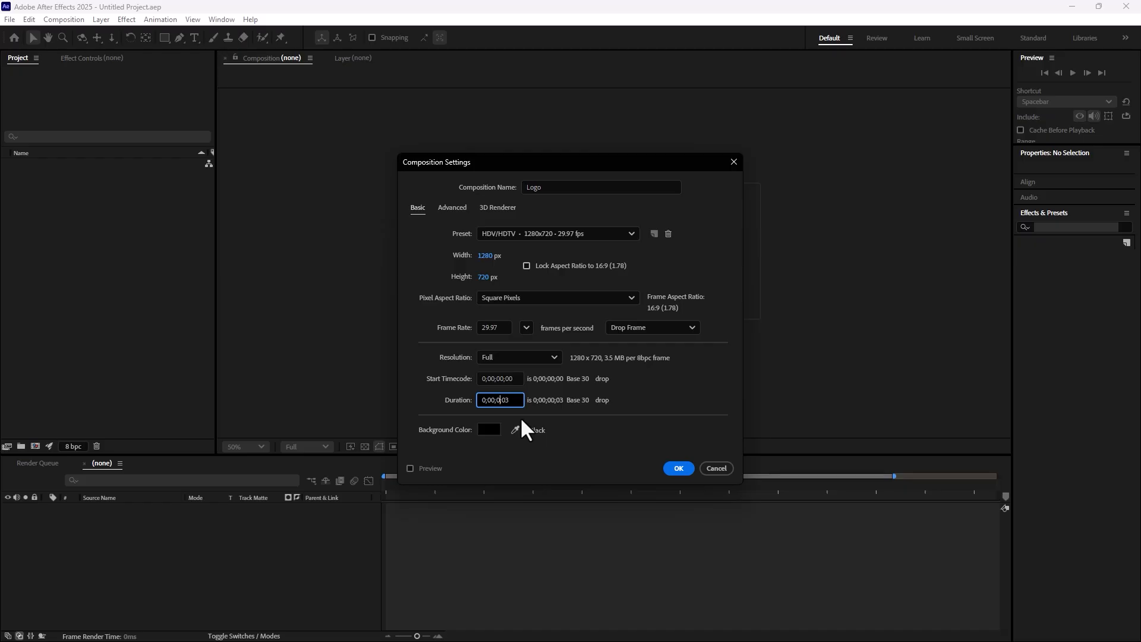
type("5")
left_click(678, 468)
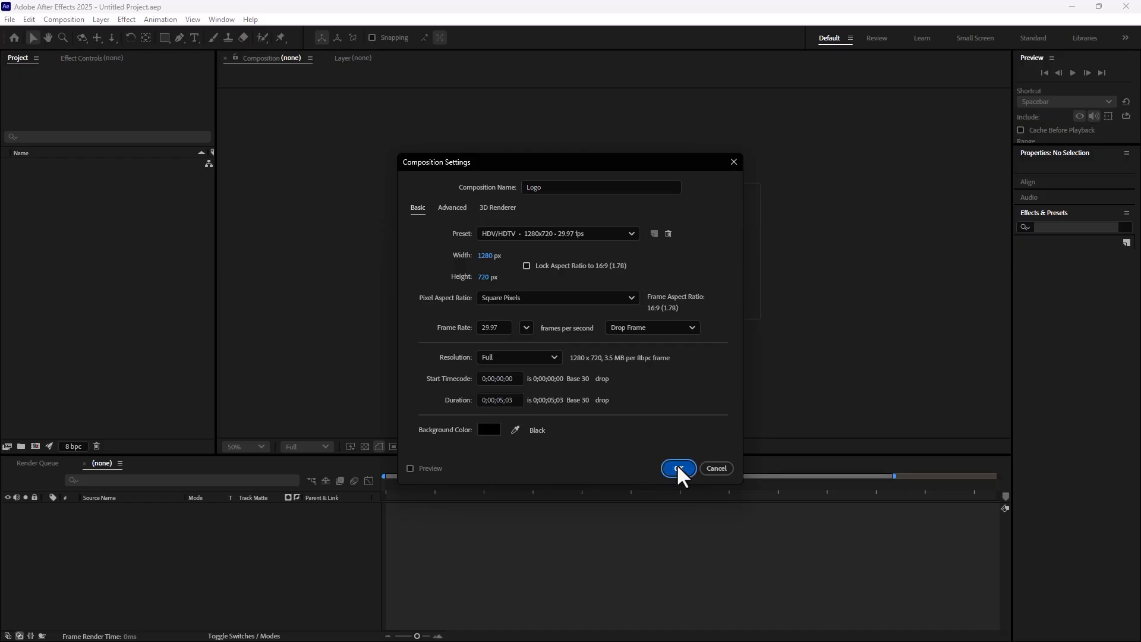
Fit the composition in the viewer and display the Title/Action Safe guides and rulers
left_click(257, 447)
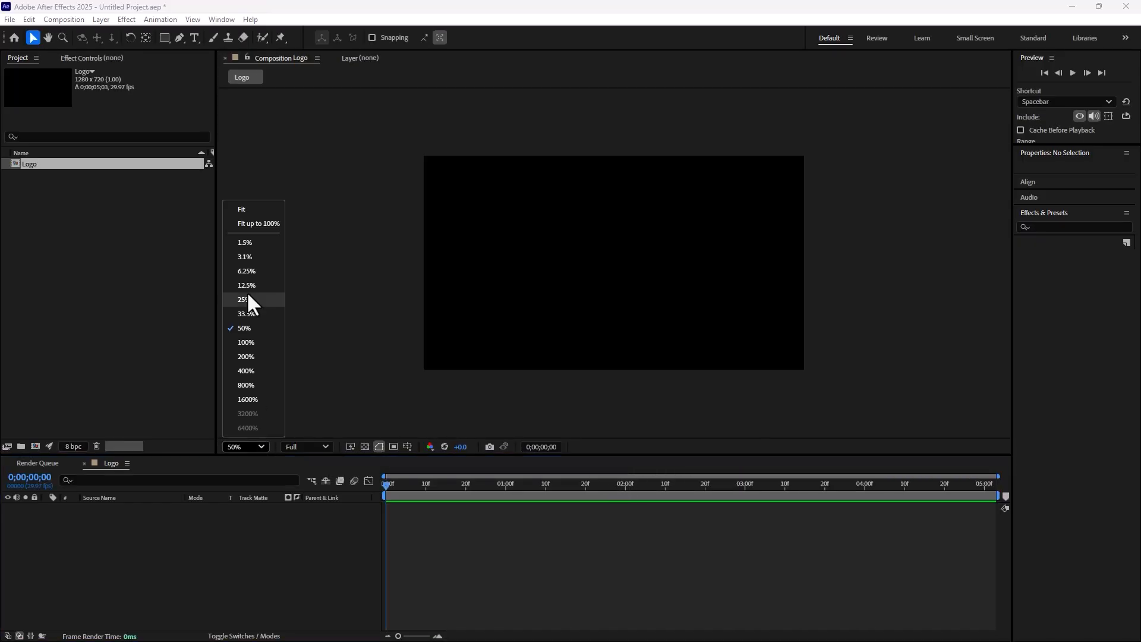
left_click(246, 205)
left_click(407, 450)
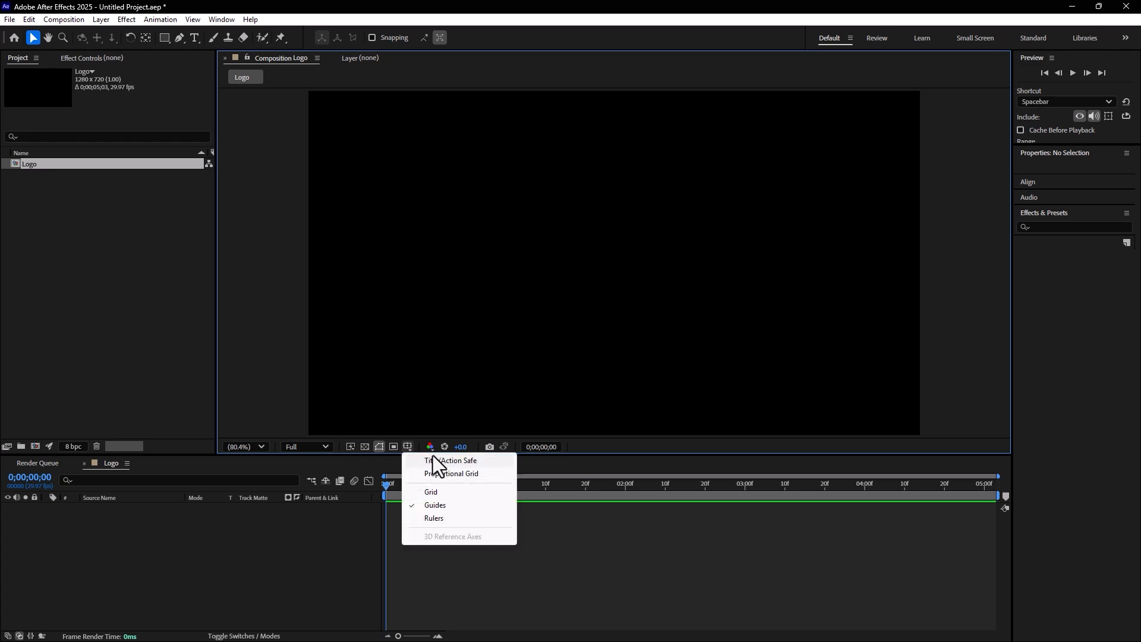
left_click(442, 461)
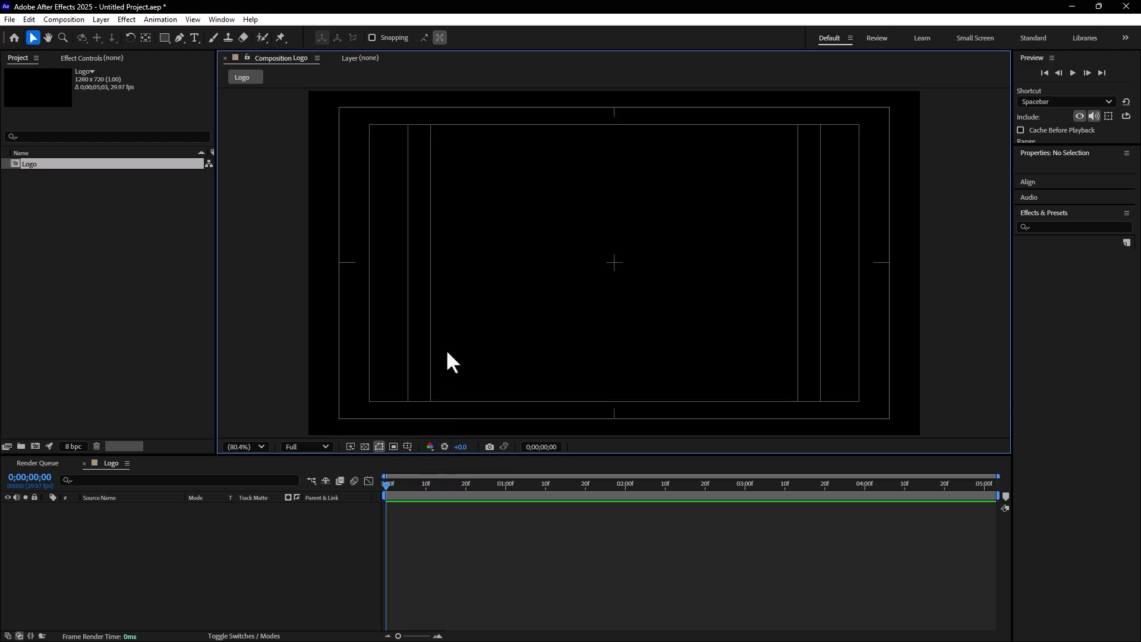
key("ctrl+r")
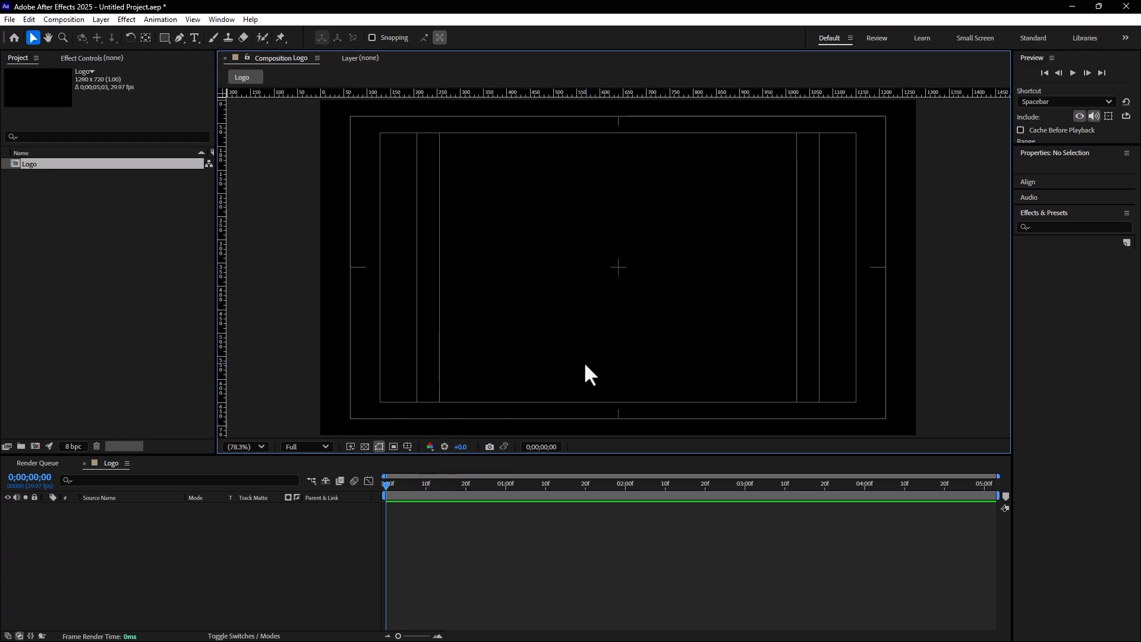
Import green-leaves-round-logo_78370-2097.ai from the Desktop as a composition with Layer Size footage dimensions
left_click(93, 294)
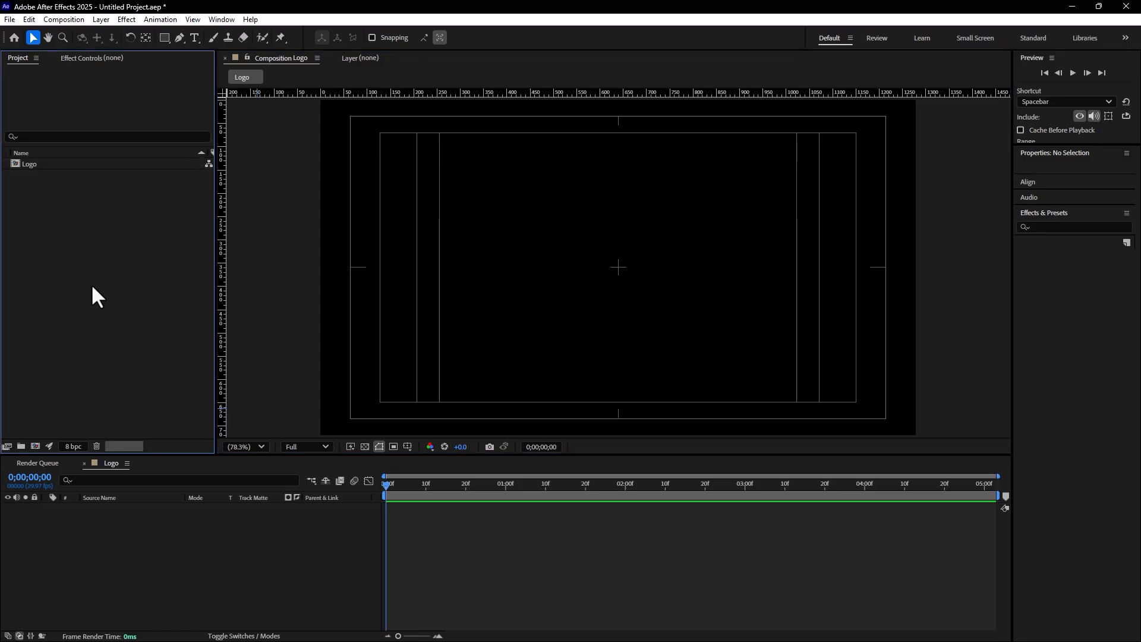
double_click(91, 284)
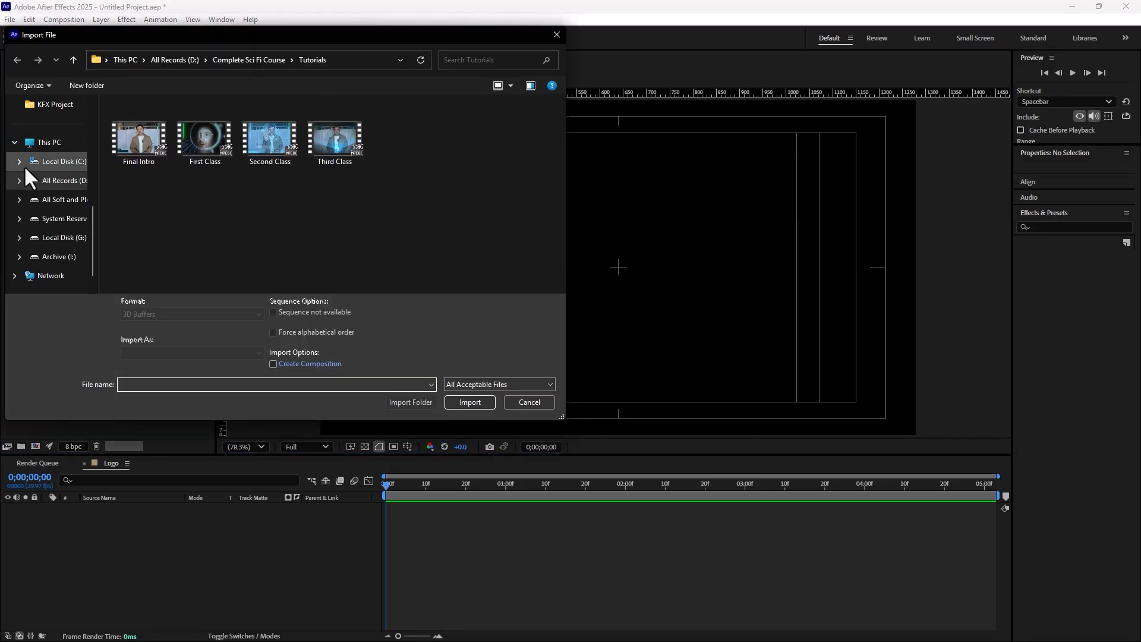
scroll(42, 189, "up", 5)
left_click(46, 125)
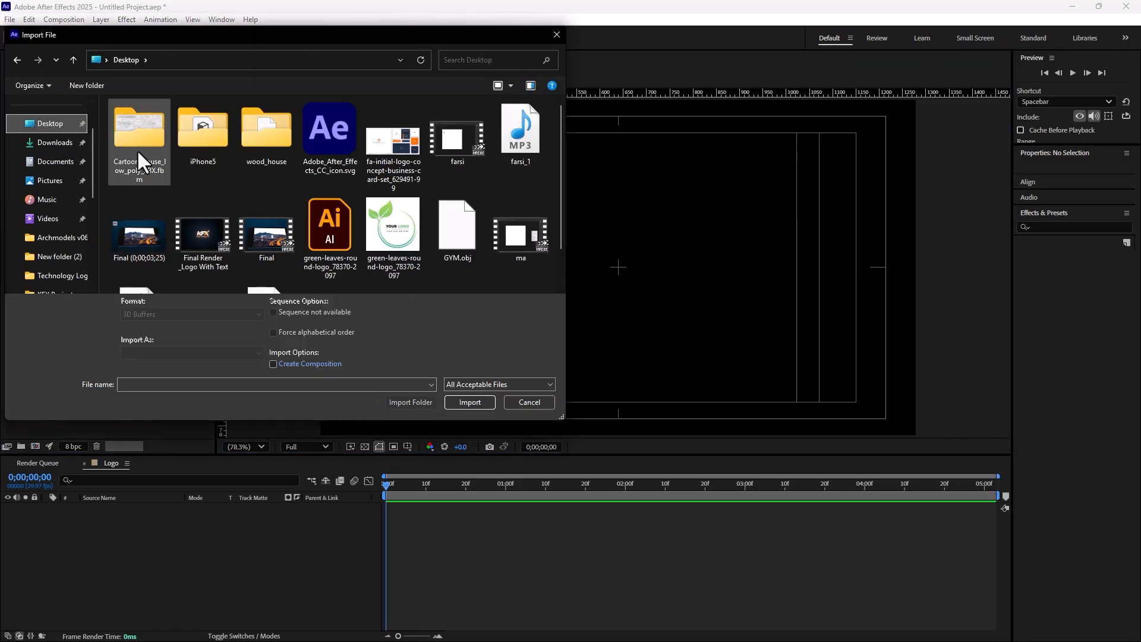
double_click(330, 226)
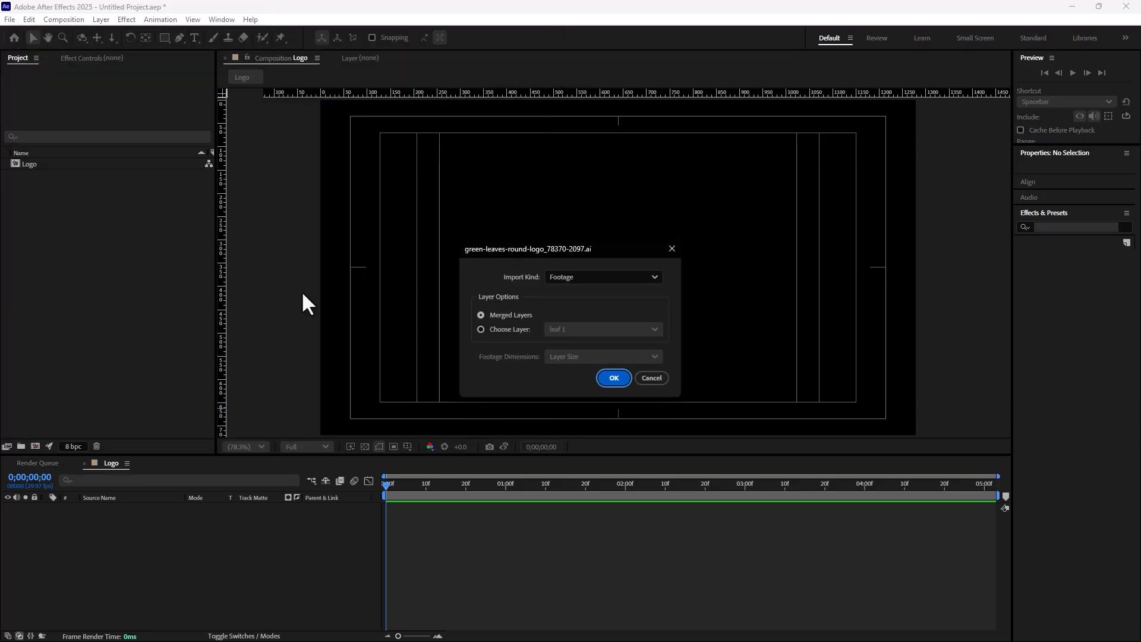
left_click(578, 274)
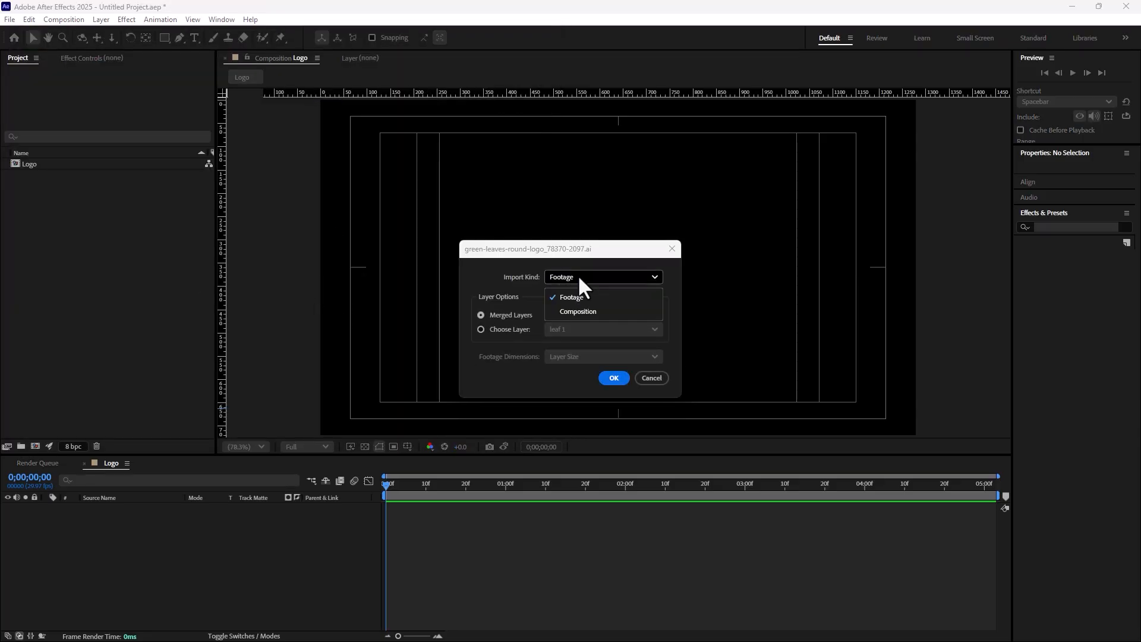
left_click(578, 308)
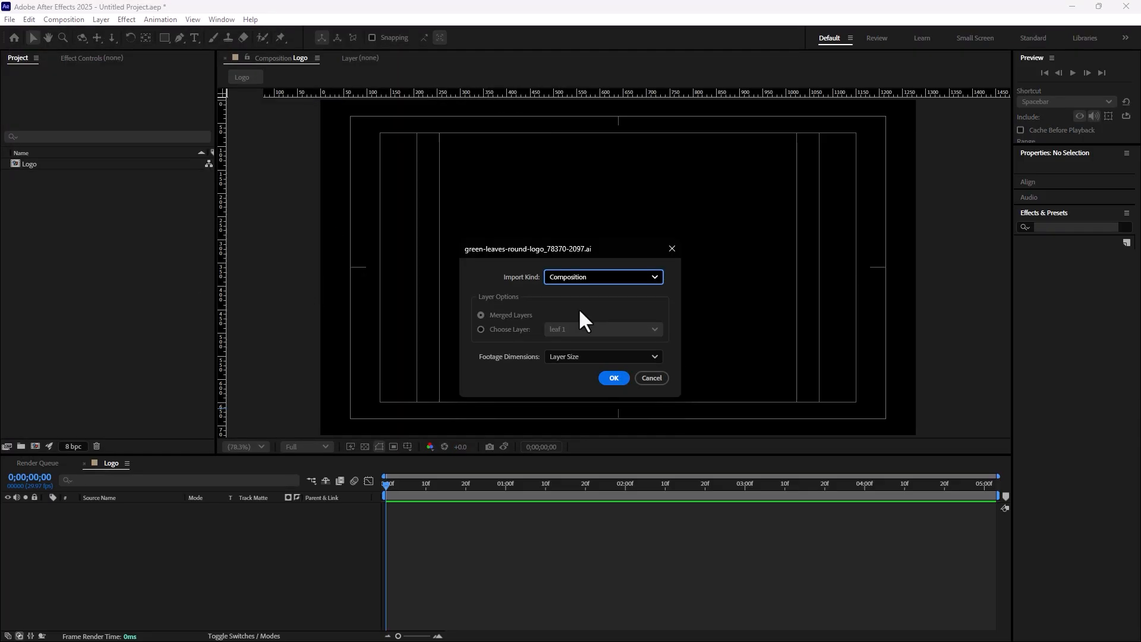
left_click(609, 377)
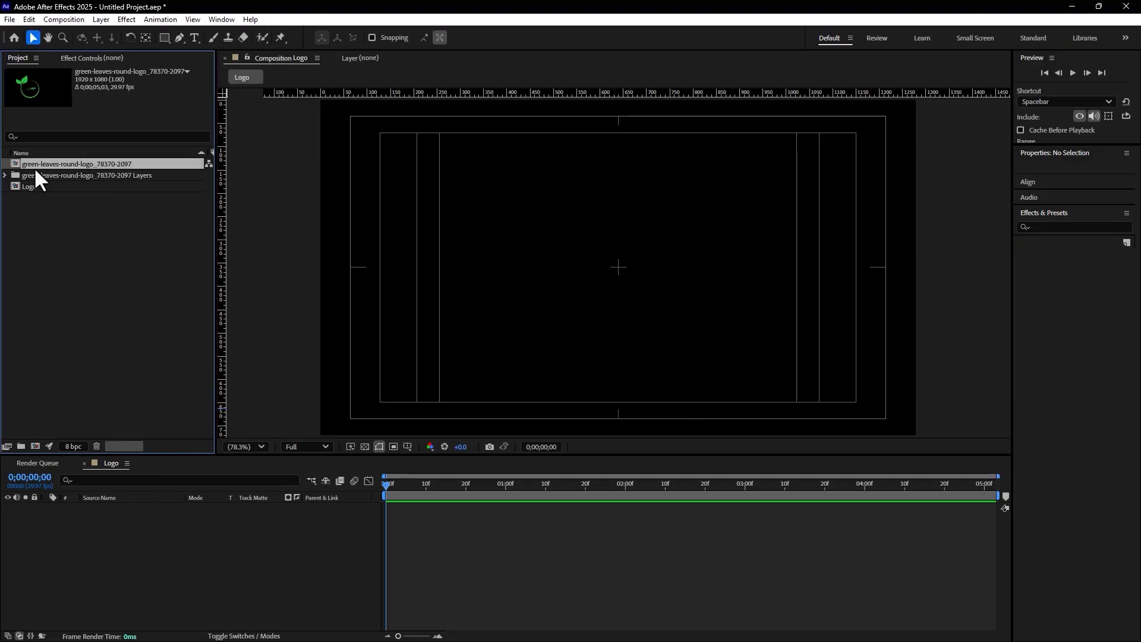
Add the imported green-leaves-round-logo_78370-2097 composition to the Logo timeline and rename its layer as Logo
left_click_drag(39, 160, 168, 520)
right_click(153, 511)
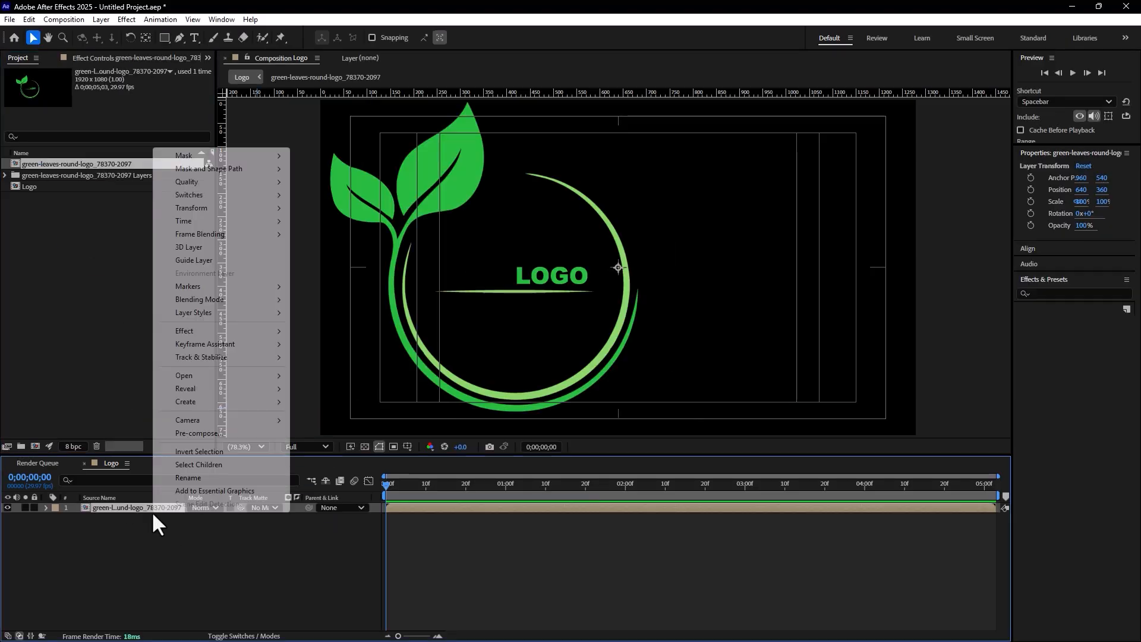
left_click(202, 478)
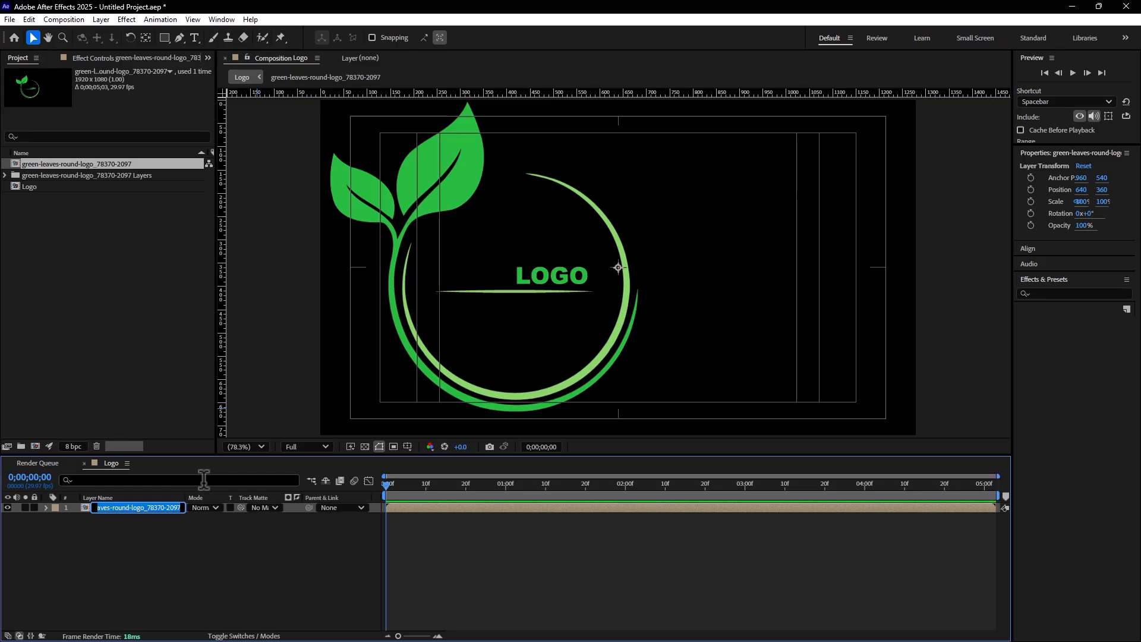
type("Logo")
key("Return")
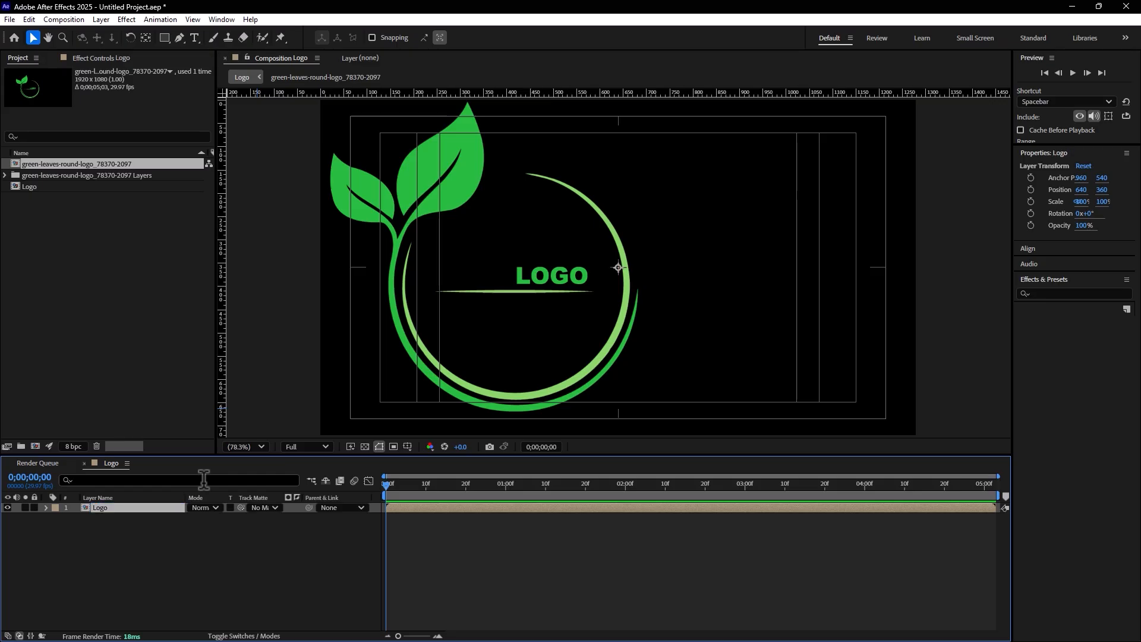
Open the nested logo composition and move all seven layers together so the artwork sits around the frame's centre
double_click(89, 508)
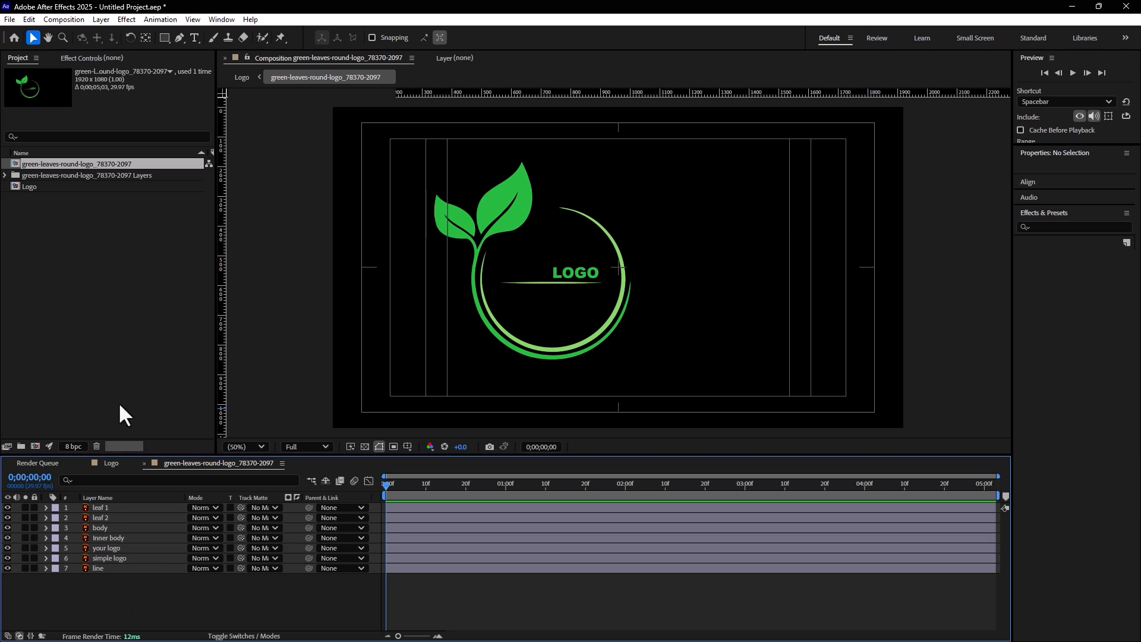
left_click_drag(215, 196, 135, 196)
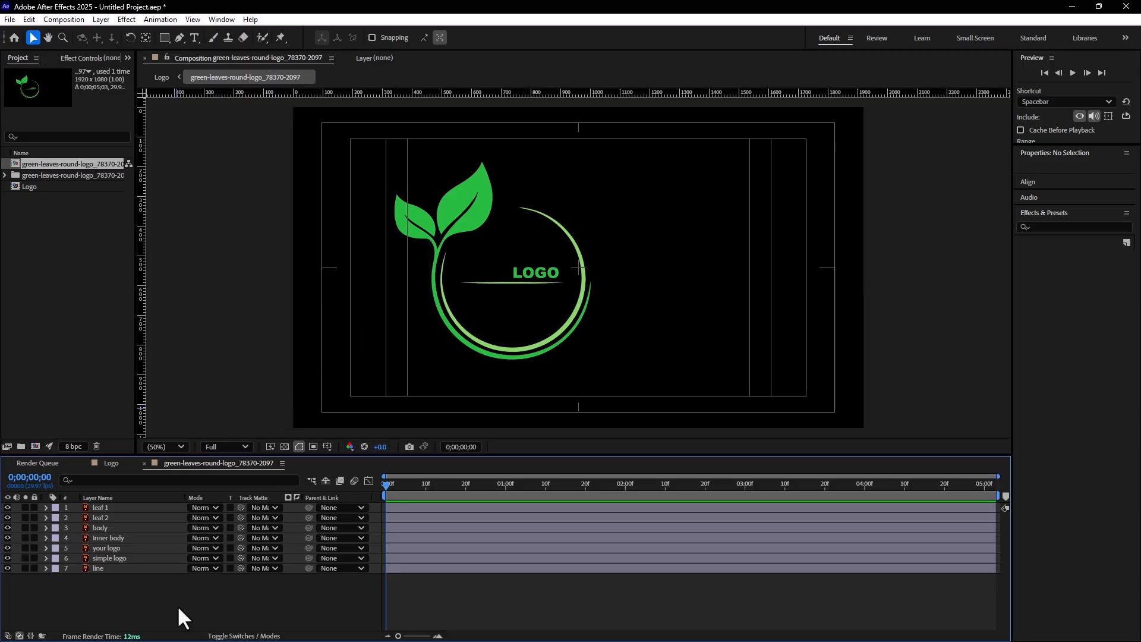
left_click_drag(177, 605, 53, 408)
left_click_drag(541, 272, 614, 263)
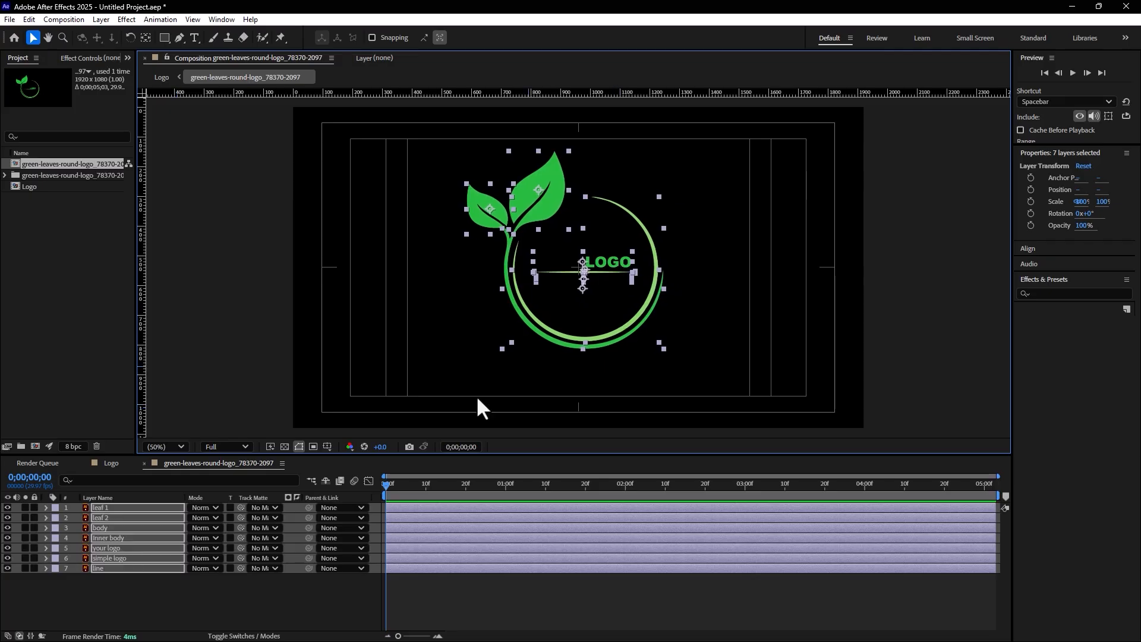
left_click(279, 588)
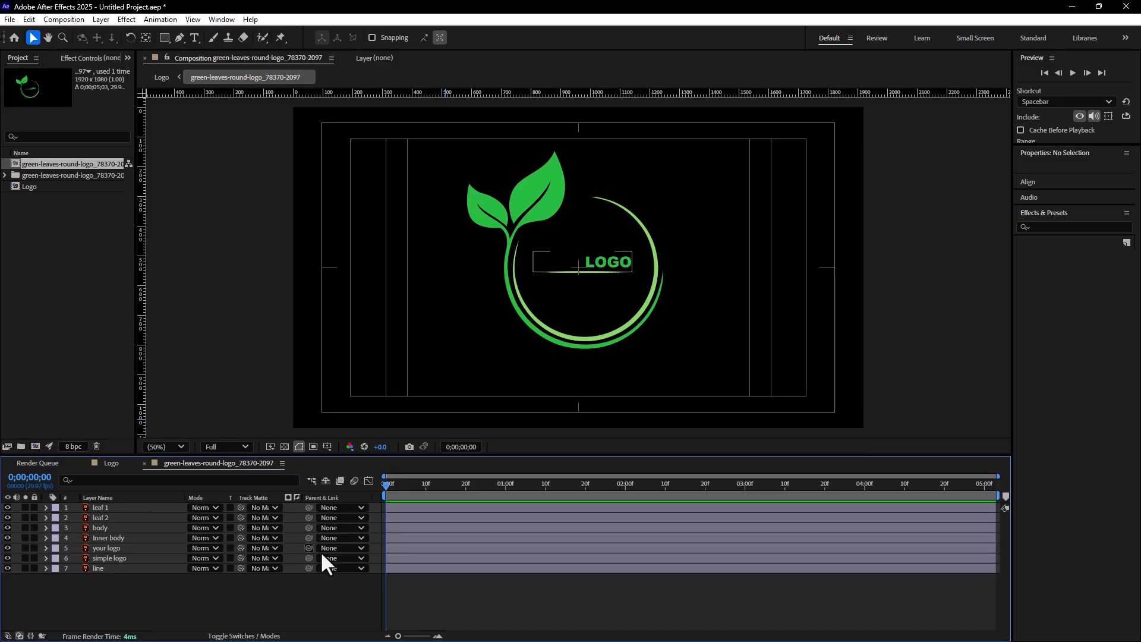
Find the Radial Wipe effect and apply it to the body layer
left_click(506, 275)
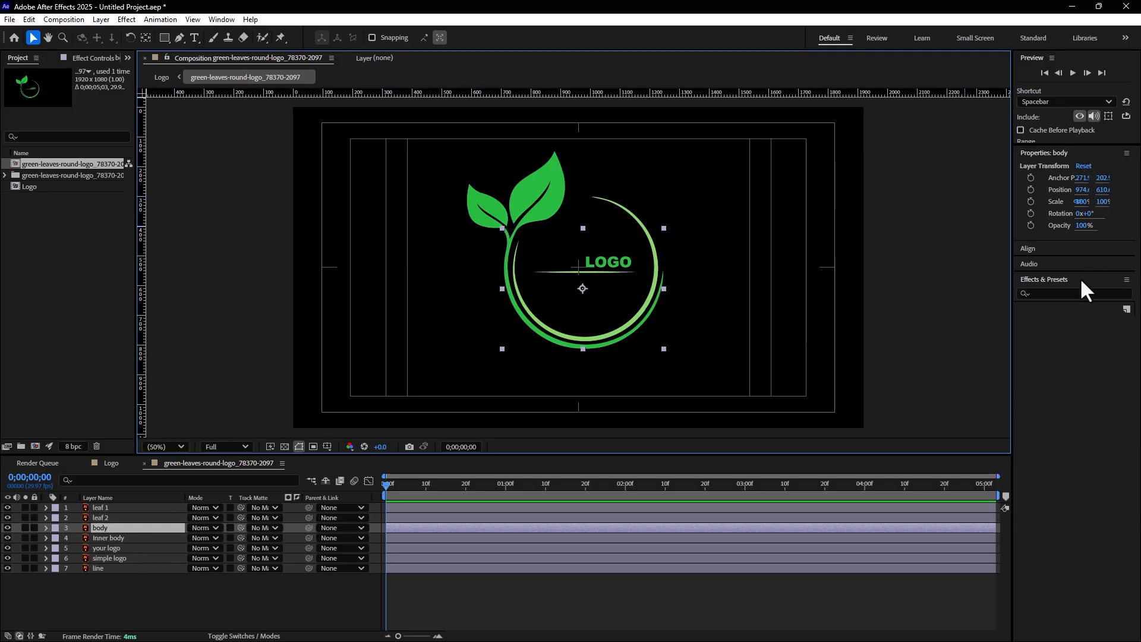
left_click(1071, 293)
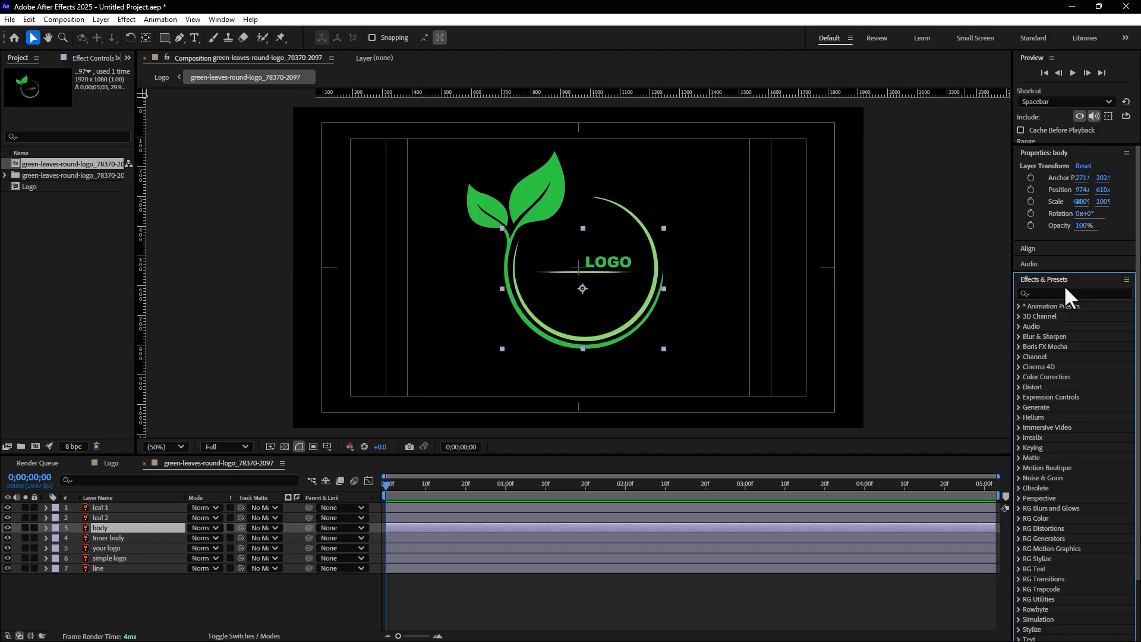
left_click(1063, 293)
type("radial w")
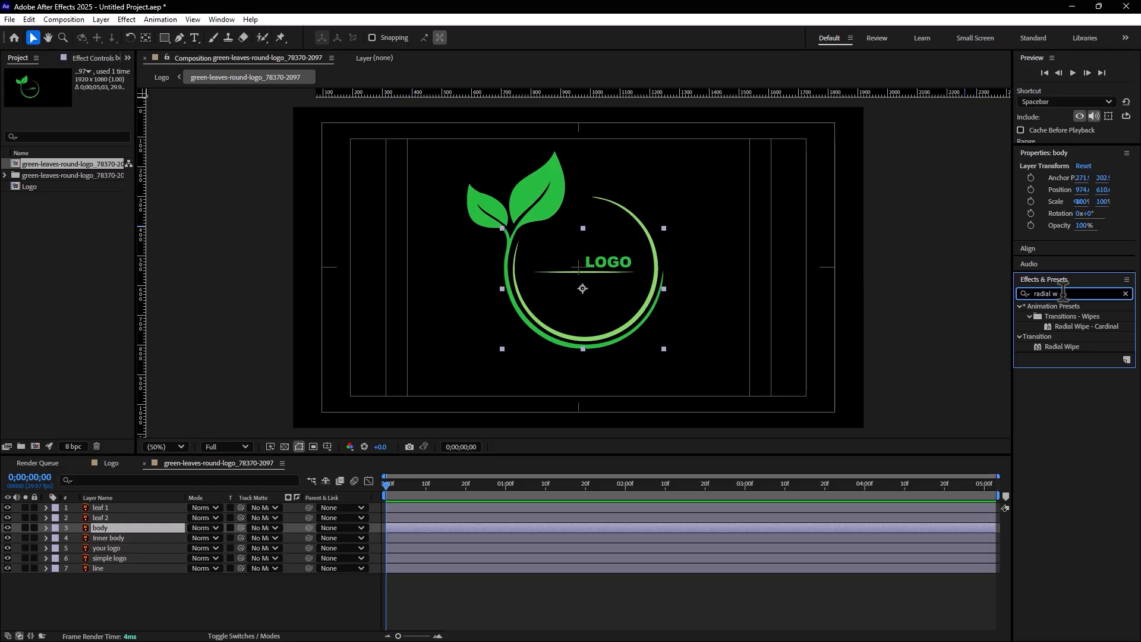
left_click_drag(1061, 346, 107, 532)
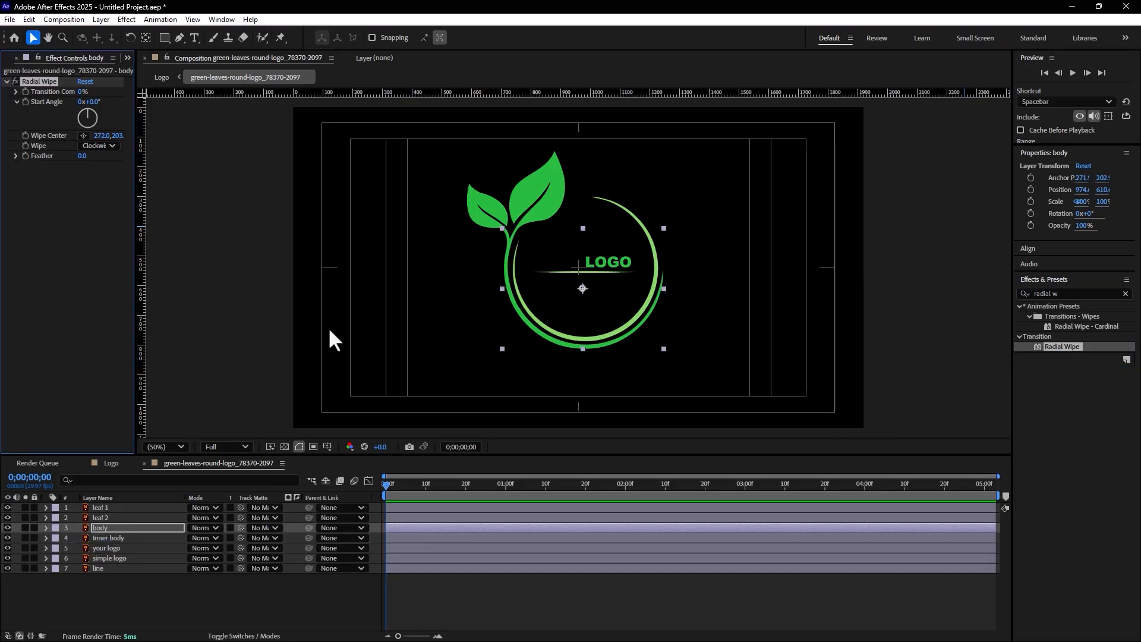
Set the body's Radial Wipe centre near the frame's centre at about 265.2, 130.2, its direction to Counterclockwise and Transition Completion to 78%
left_click(83, 135)
left_click(581, 267)
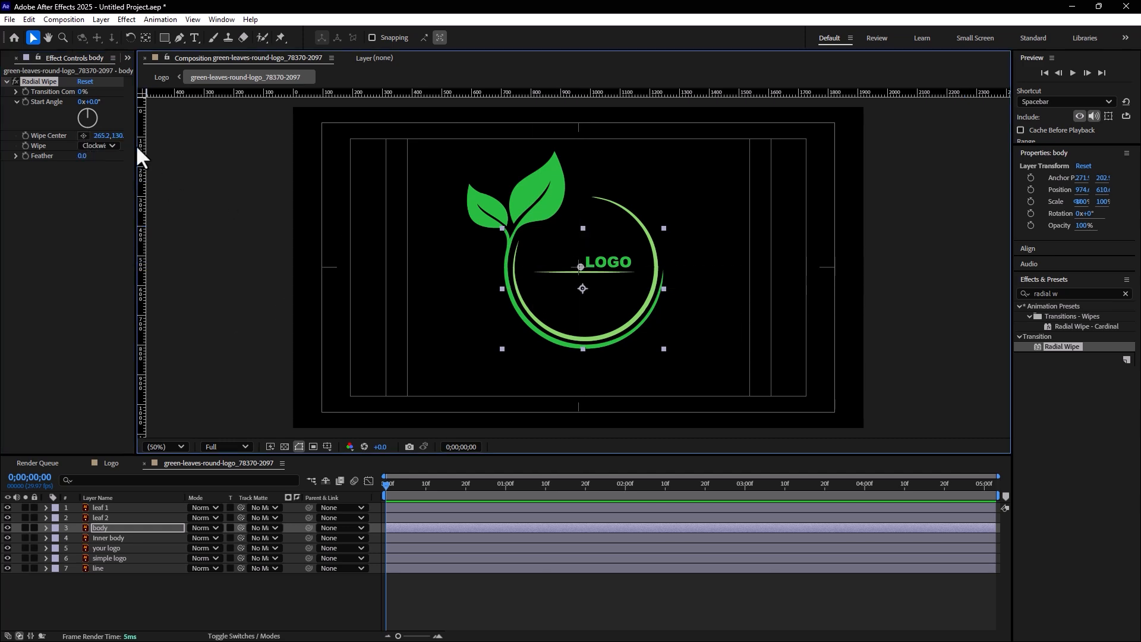
left_click_drag(137, 145, 157, 146)
mouse_move(94, 92)
left_mouse_down()
mouse_move(146, 98)
mouse_move(110, 99)
left_mouse_up()
left_click(114, 145)
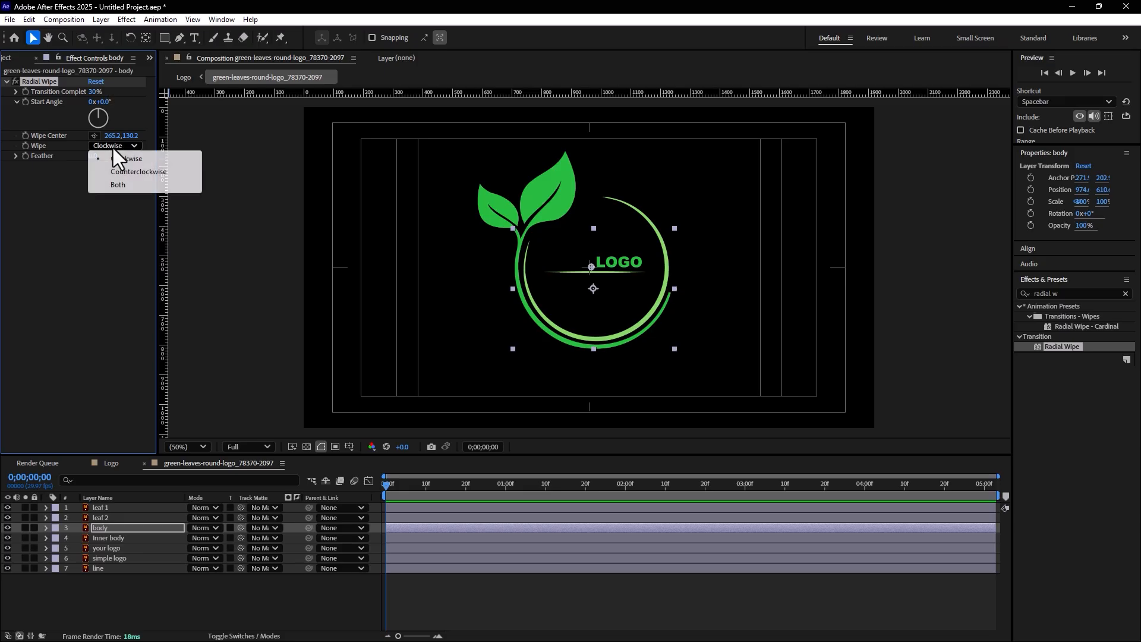
left_click(151, 171)
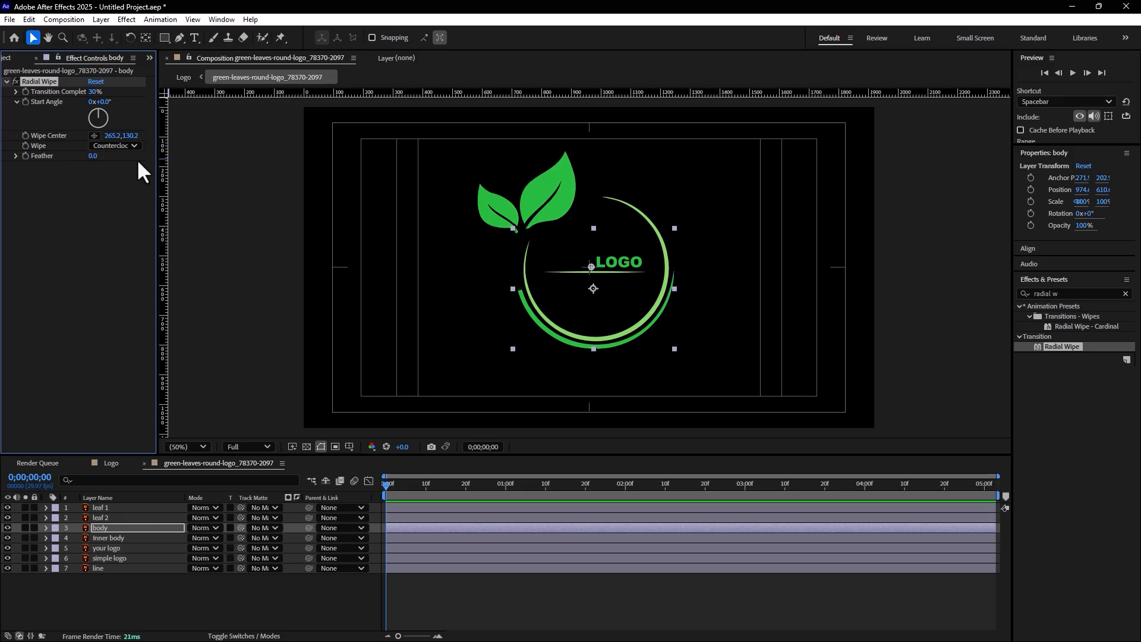
left_click_drag(95, 98, 134, 102)
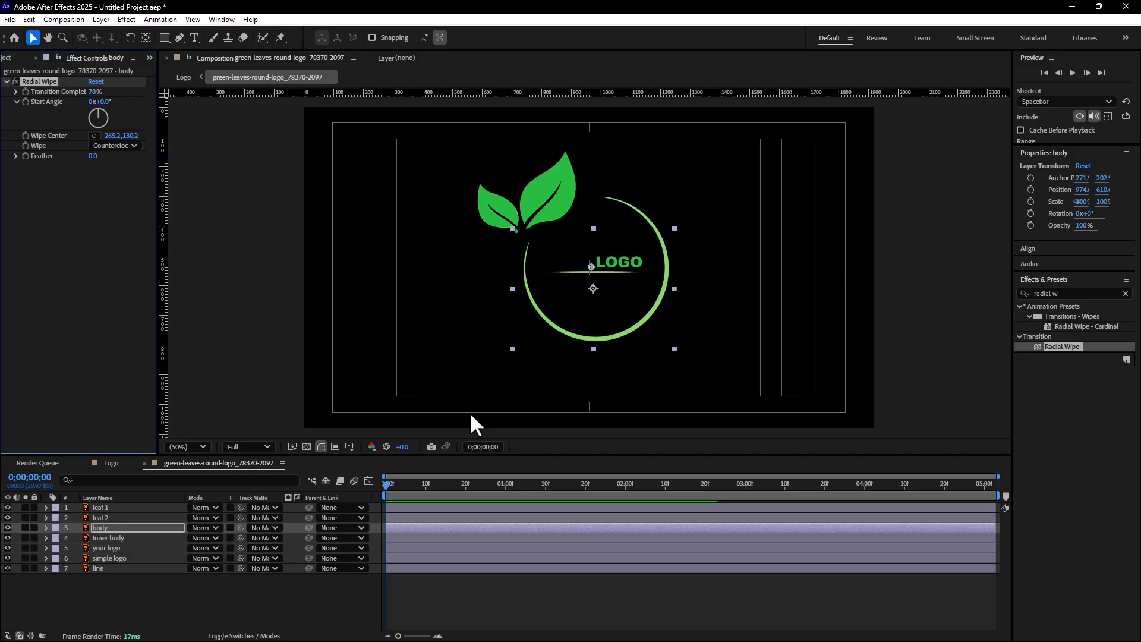
Keyframe the body's Radial Wipe Transition Completion at 78% on 0;00;01;00 and 15% on 0;00;01;15, and scrub through the reveal
left_click(505, 486)
left_click(25, 92)
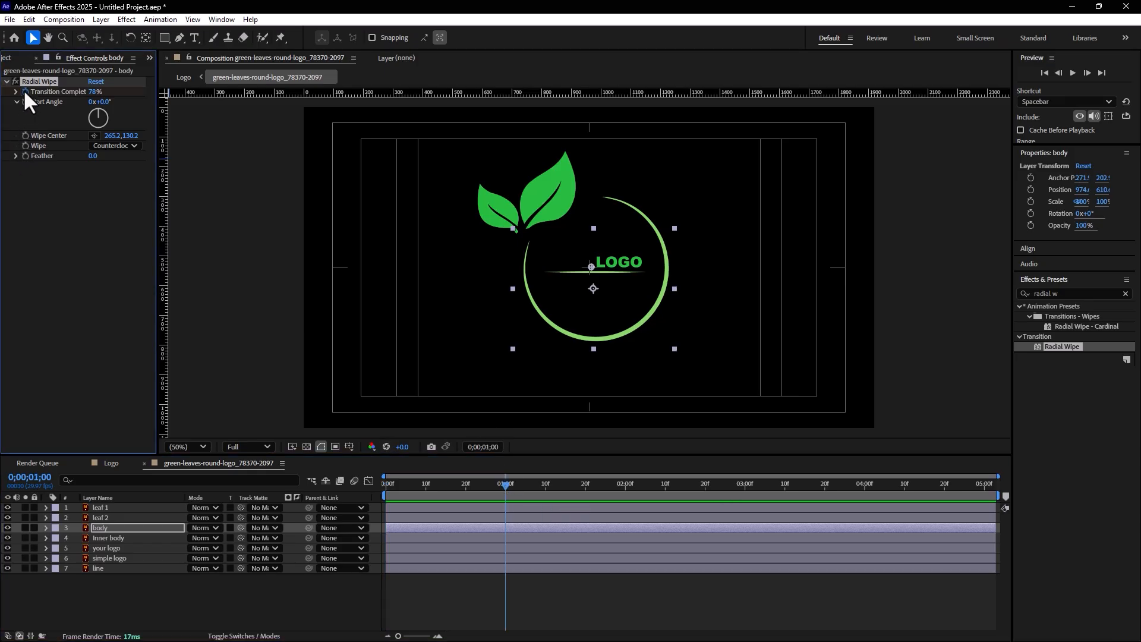
left_click(565, 483)
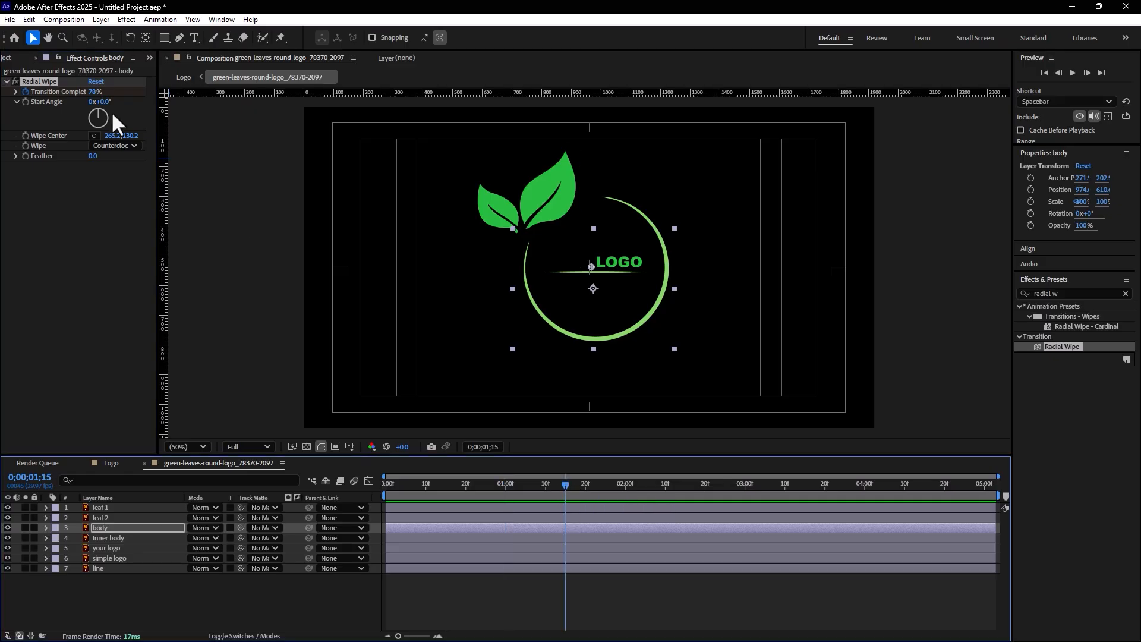
mouse_move(94, 92)
left_mouse_down()
mouse_move(95, 127)
mouse_move(96, 112)
left_mouse_up()
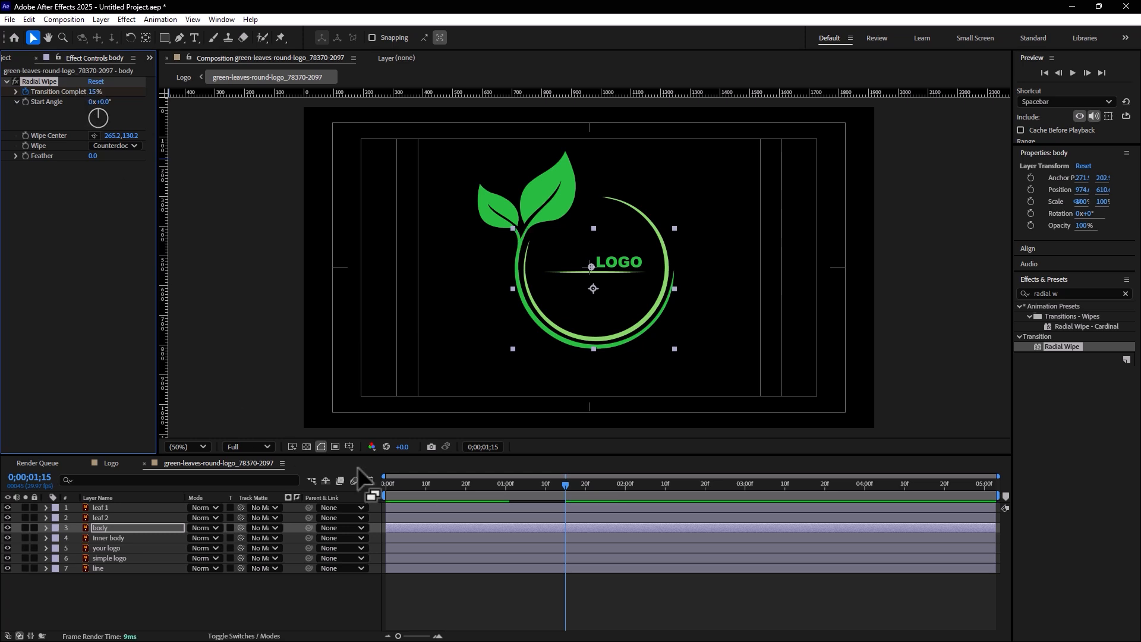
key("period")
left_click_drag(482, 484, 566, 483)
Move the leaf 1 layer's anchor point to the leaf's base, where it meets the stem
left_click(468, 135)
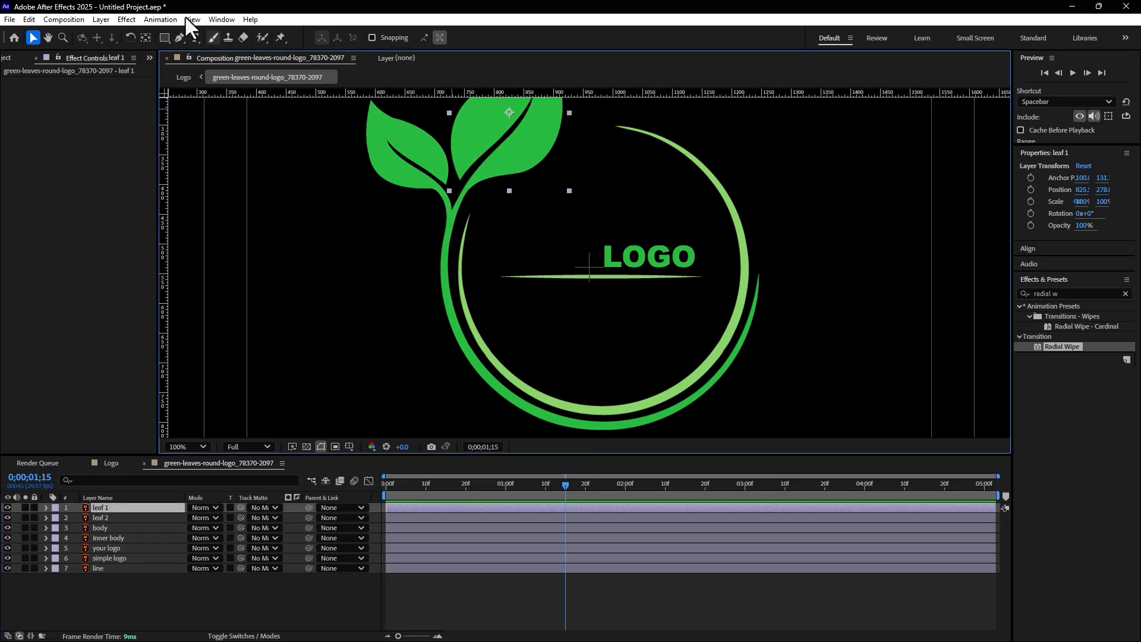
left_click(146, 37)
left_click_drag(509, 113, 469, 188)
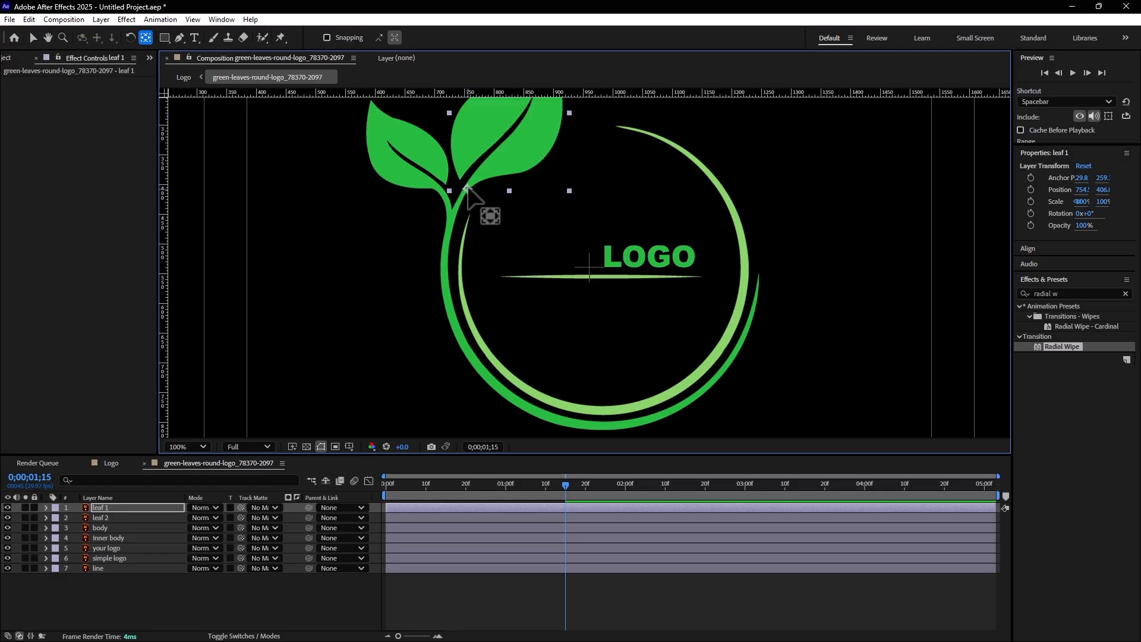
Start the leaf 1 layer's Scale animation with a 0% keyframe on 0;00;01;15
key("period")
left_click_drag(393, 161, 501, 382)
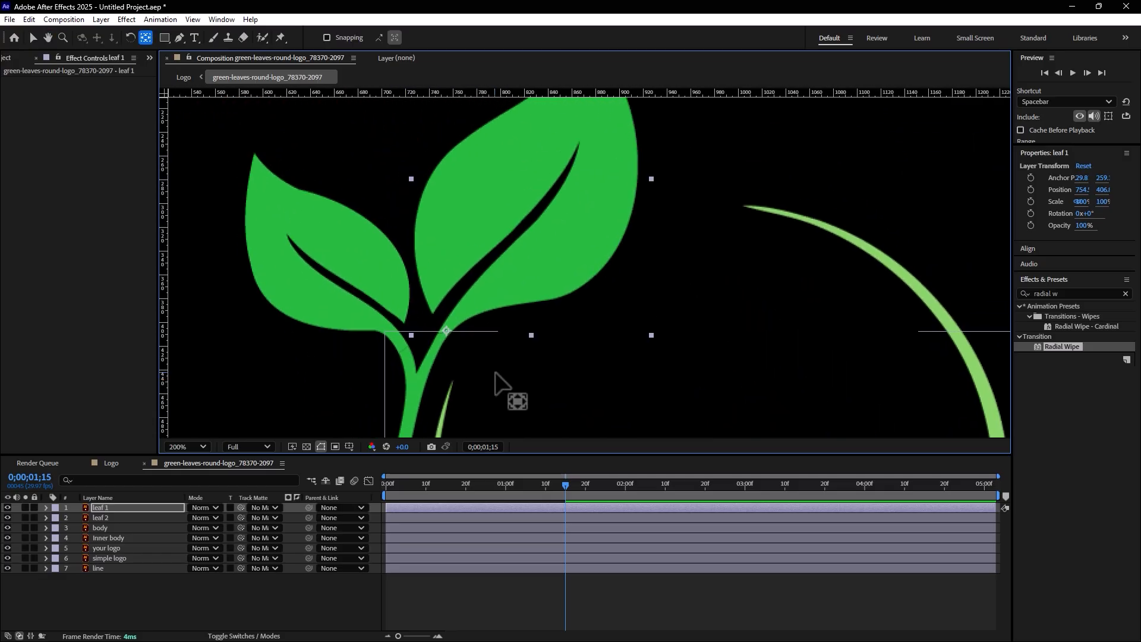
left_click(33, 38)
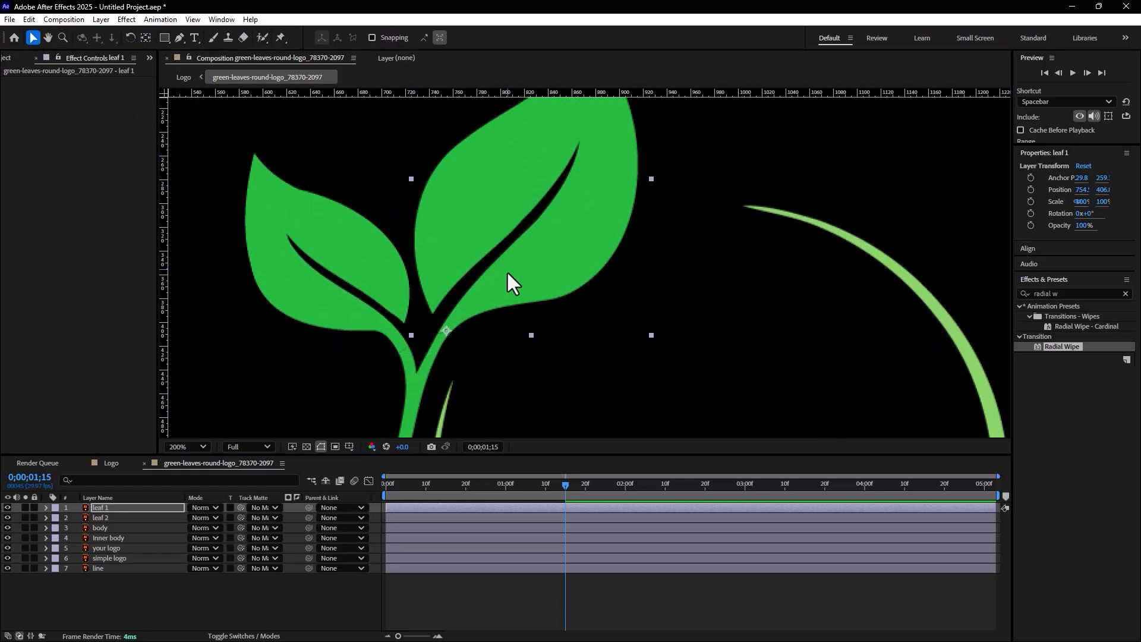
left_click(111, 507)
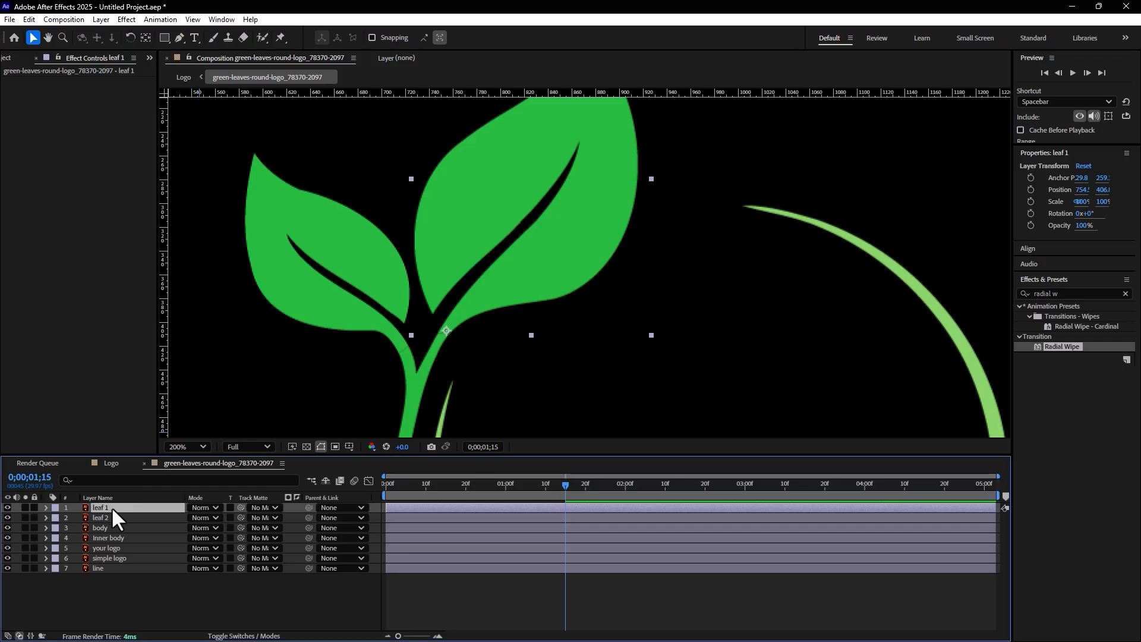
key("s")
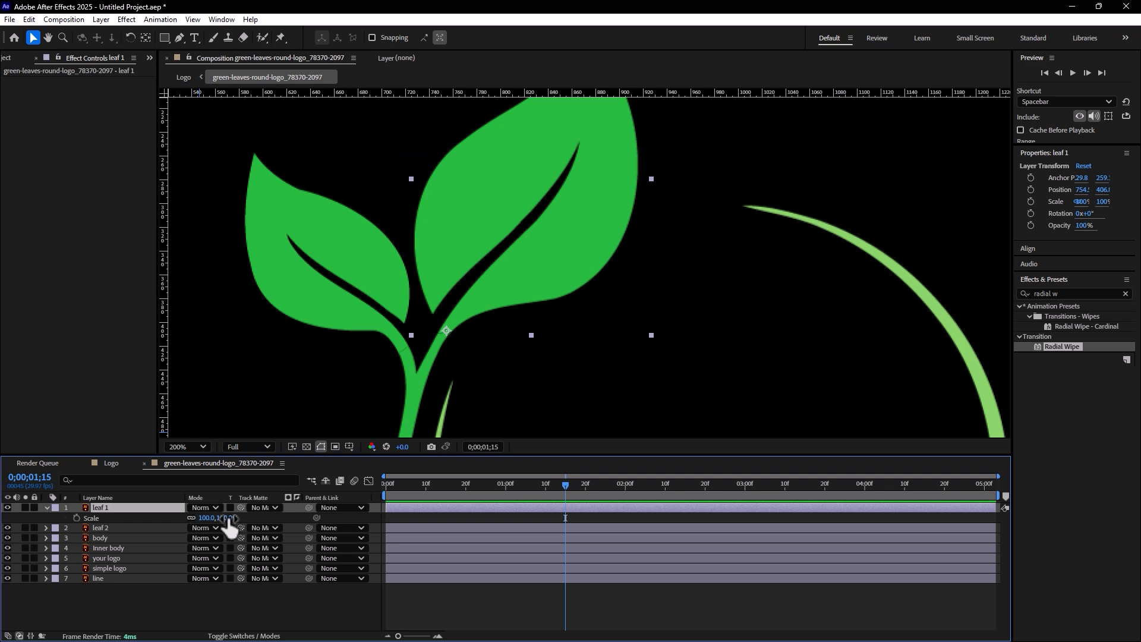
left_click(76, 517)
left_click(209, 518)
type("0")
key("Return")
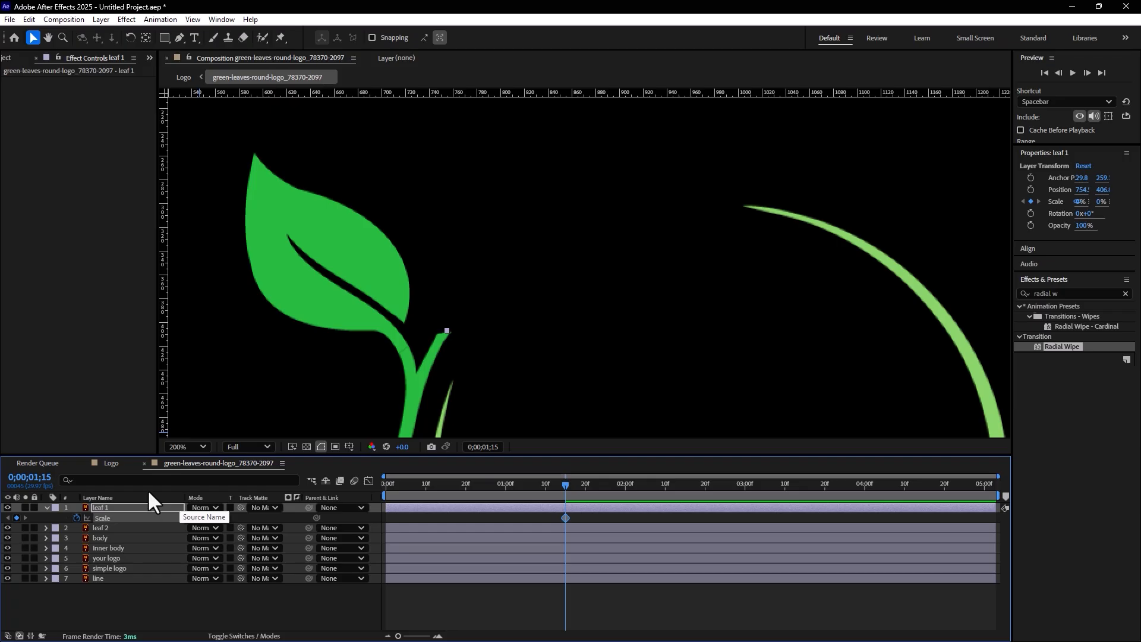
Add a Scale keyframe of 1001% to the leaf 1 layer on 0;00;01;20
key("Page_Down")
key("Page_Down")
key("Page_Down")
key("Page_Down")
key("Page_Down")
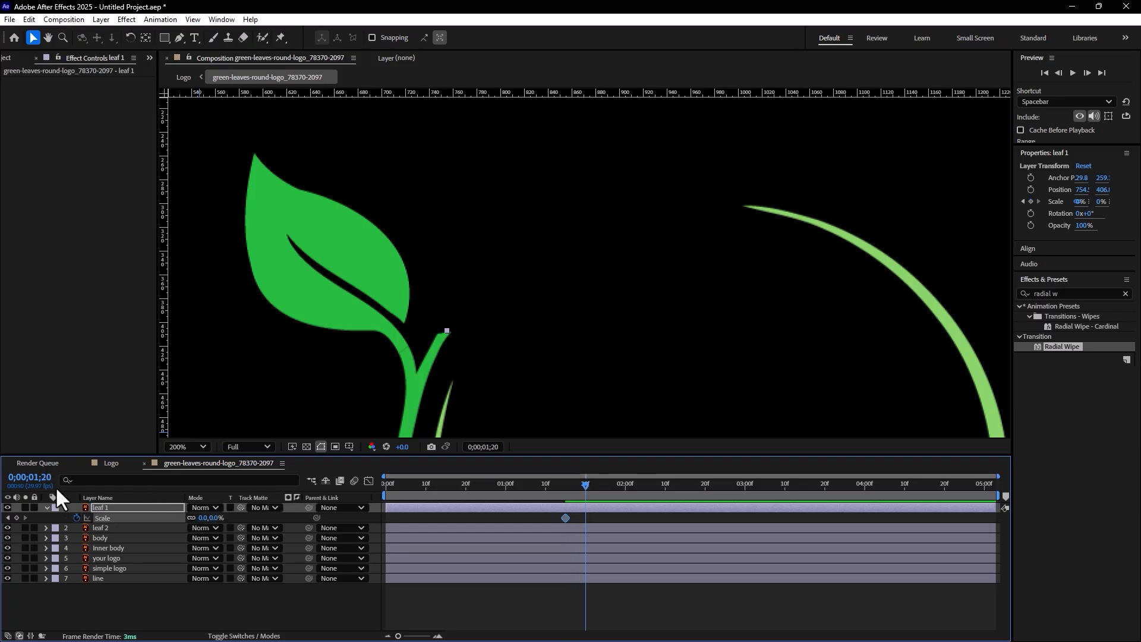
left_click(217, 518)
type("1")
key("Return")
left_click(217, 517)
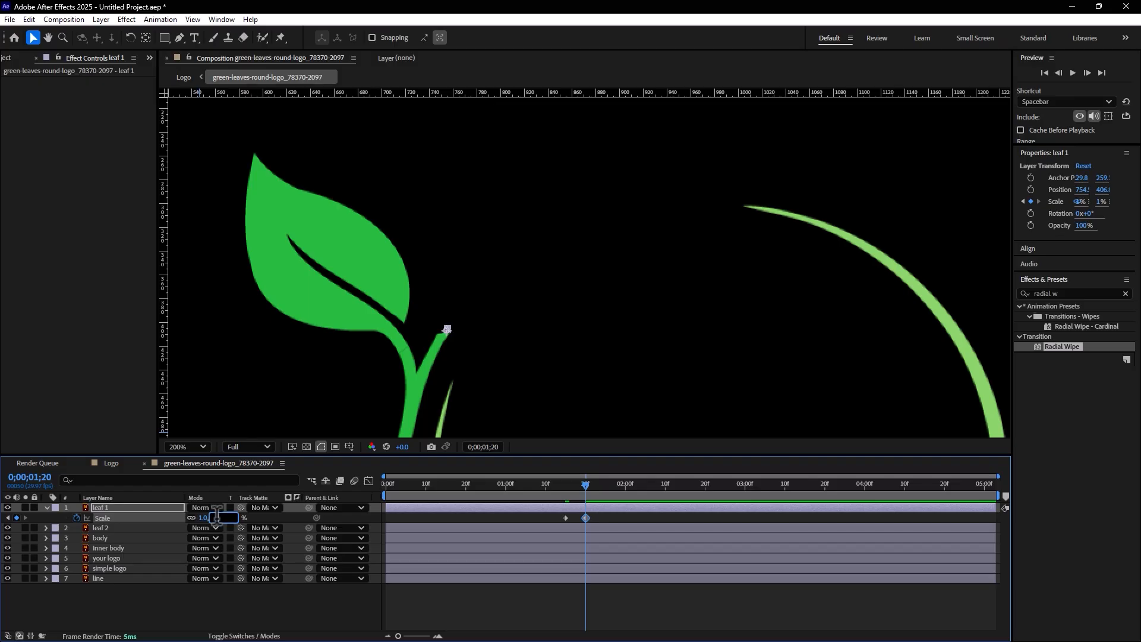
type("1001")
key("Return")
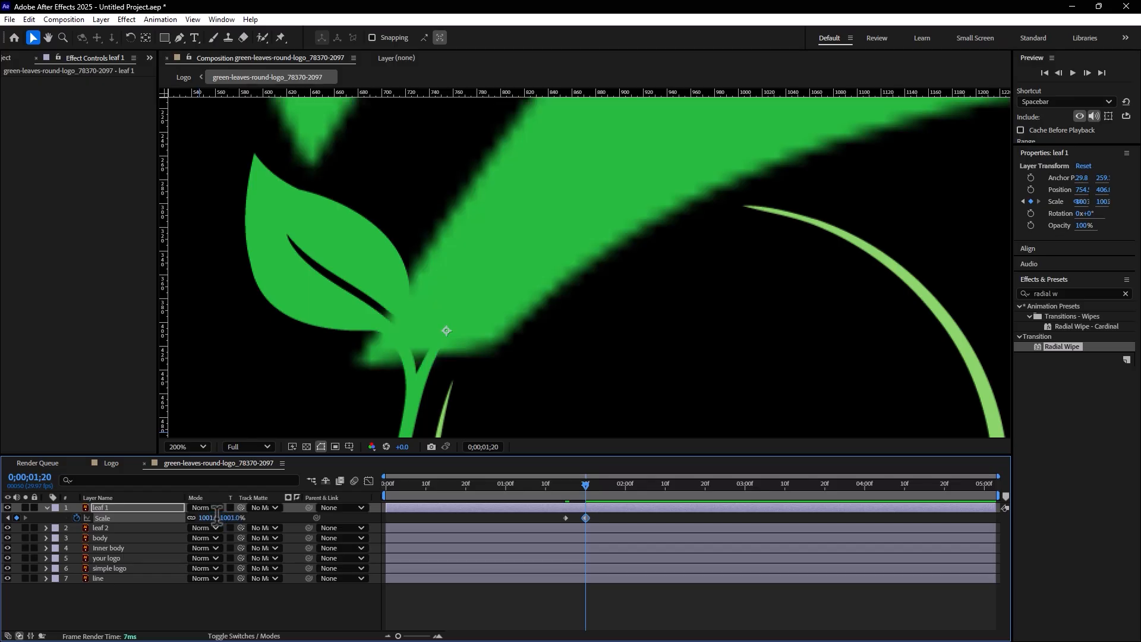
Add a Scale keyframe of 95% to the leaf 1 layer on 0;00;01;25
key("Page_Down")
key("Page_Down")
key("Page_Down")
key("Page_Down")
key("Page_Down")
left_click(215, 518)
type("95")
key("Return")
Add a Scale keyframe of 100% to the leaf 1 layer on 0;00;02;01
key("Page_Down")
key("Page_Down")
key("Page_Down")
key("Page_Down")
key("Page_Down")
key("Page_Down")
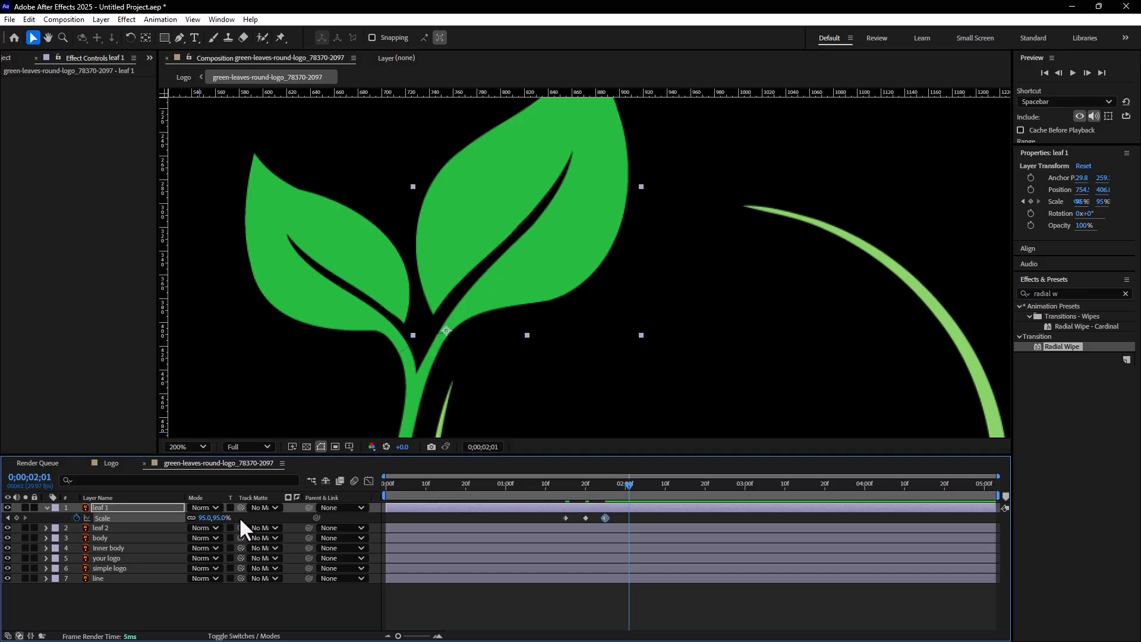
left_click(220, 517)
type("100")
key("Return")
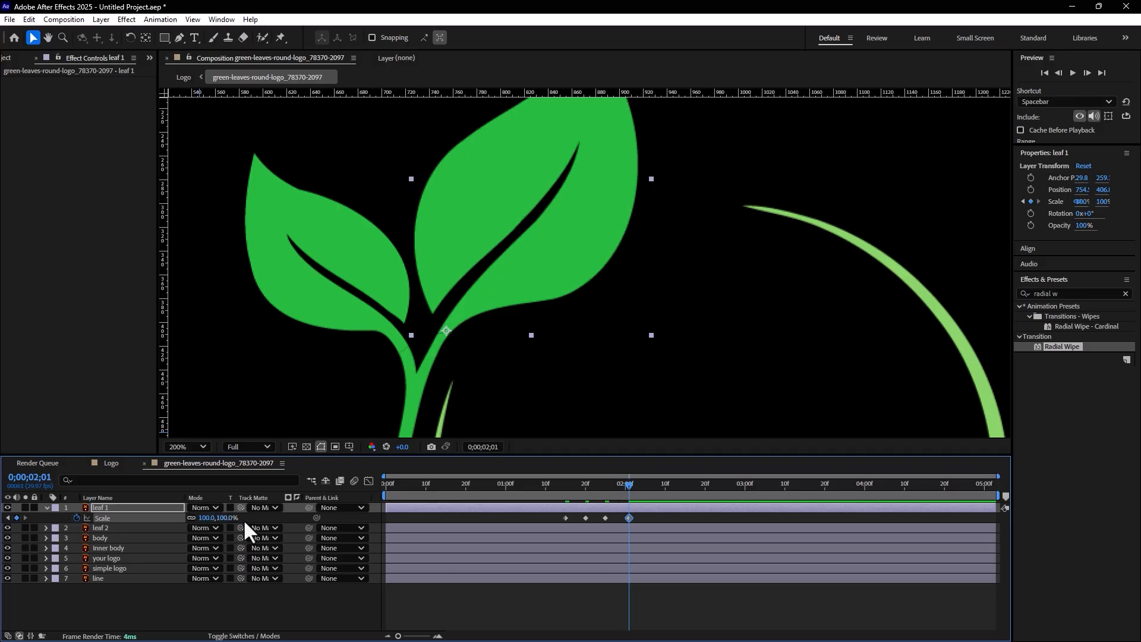
Set leaf 1's Scale keyframe on 0;00;01;20 to 100% and preview the leaf's growth
left_click(586, 482)
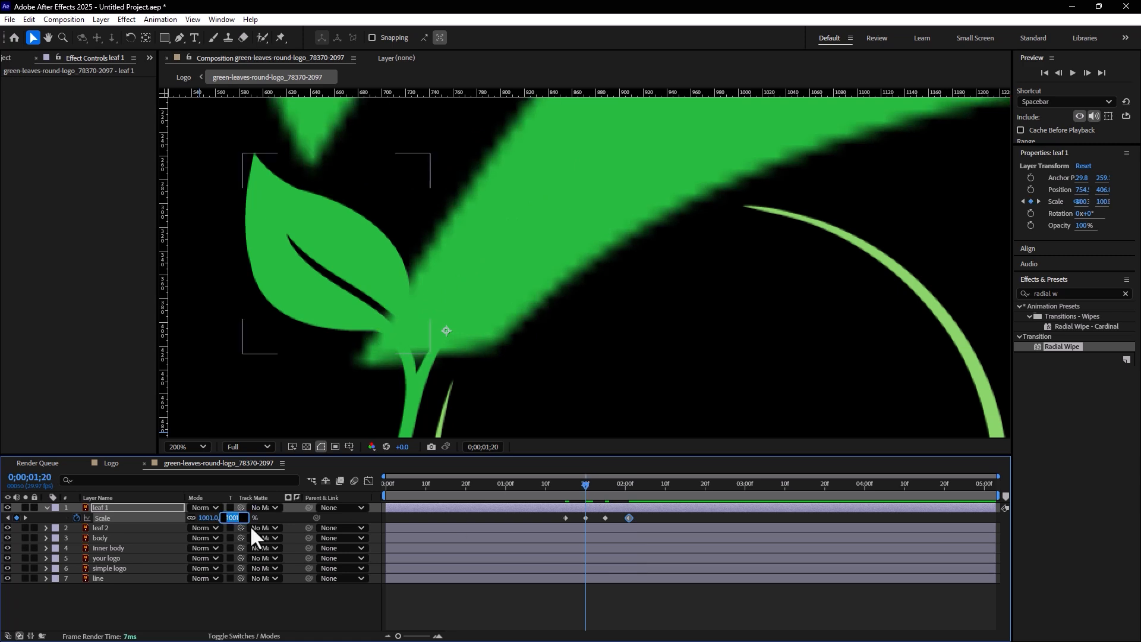
type("100")
key("Return")
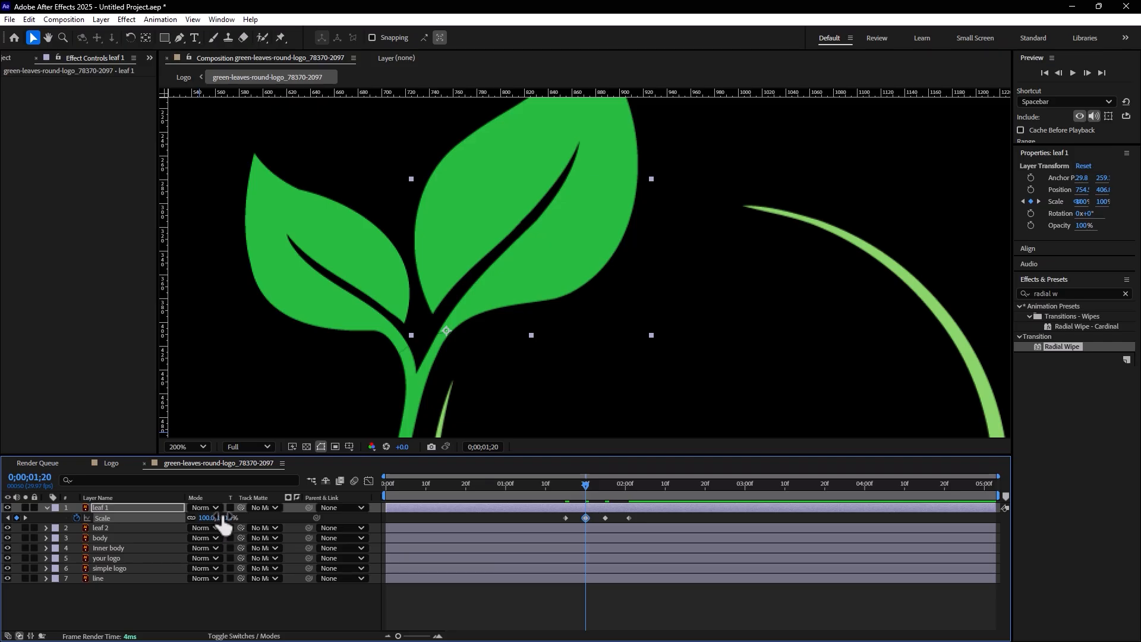
key("comma")
left_click(549, 488)
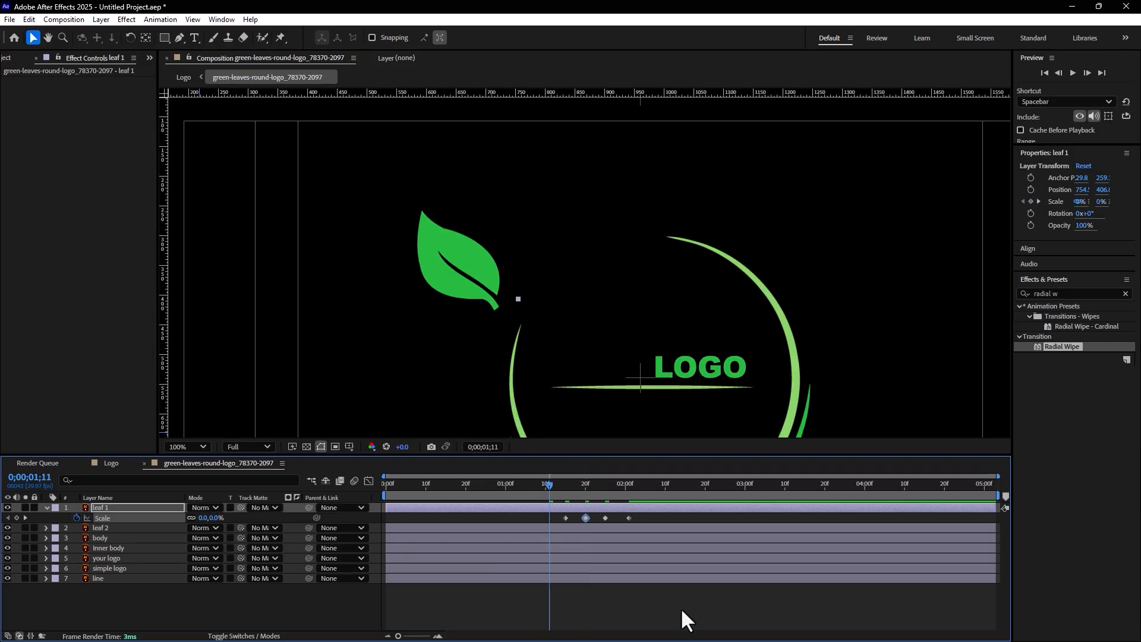
left_click(682, 611)
key("space")
left_click_drag(529, 488, 603, 497)
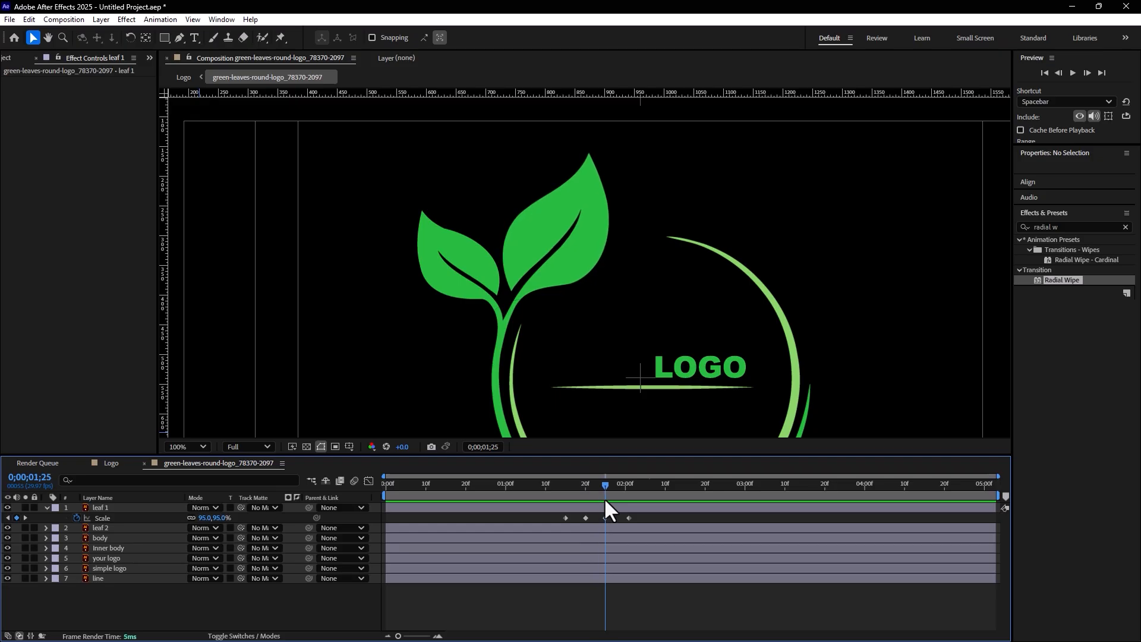
Move the leaf 2 layer's anchor point to the leaf's base, where it meets the stem
left_click(441, 247)
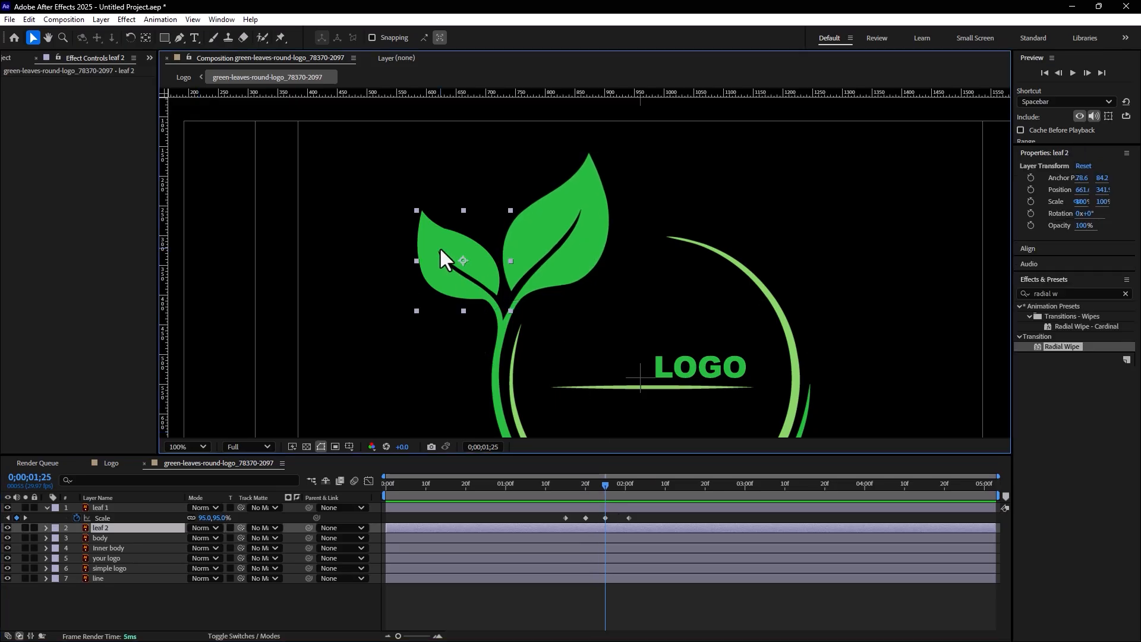
left_click(146, 37)
left_click_drag(463, 260, 497, 309)
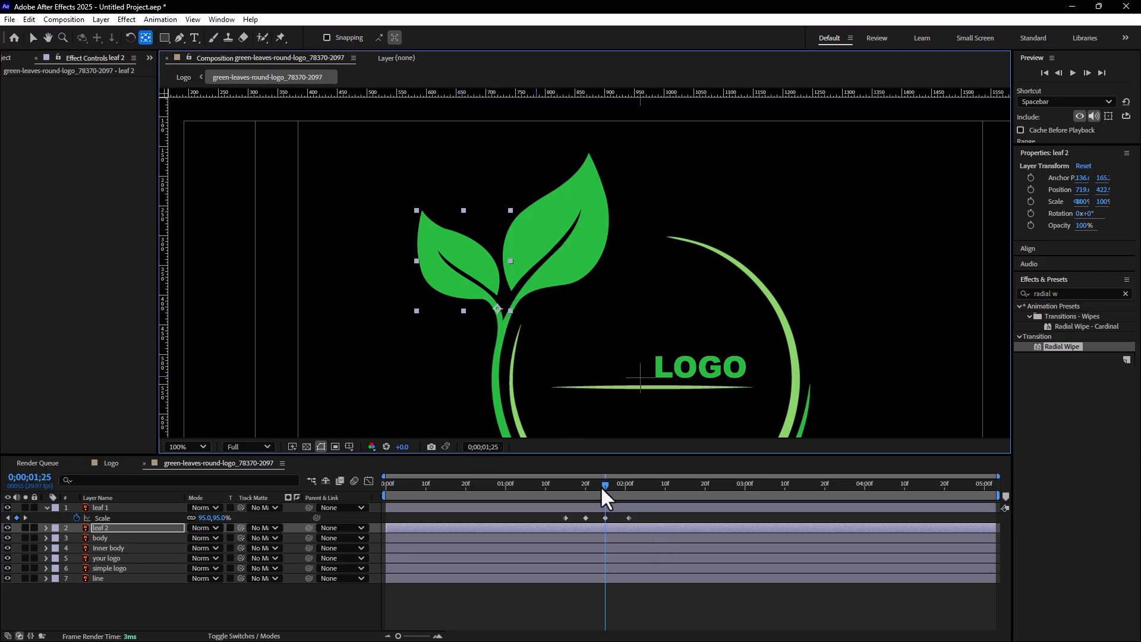
Copy all of leaf 1's Scale keyframes onto leaf 2's Scale starting at 0;00;01;25, and preview both leaves
left_click(96, 517)
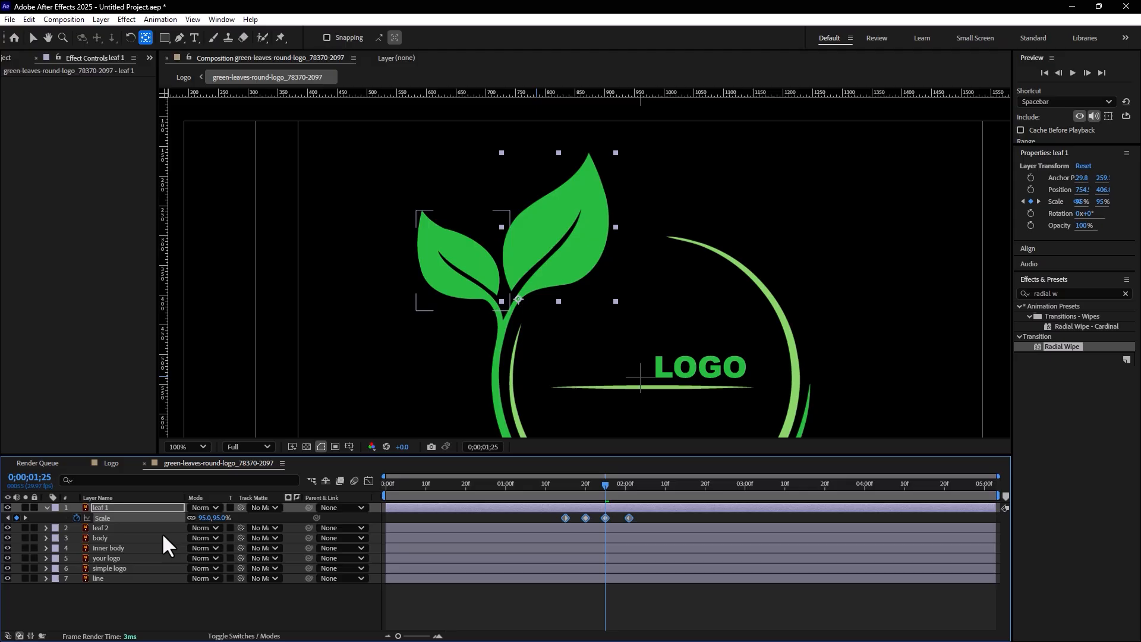
left_click(123, 527)
key("s")
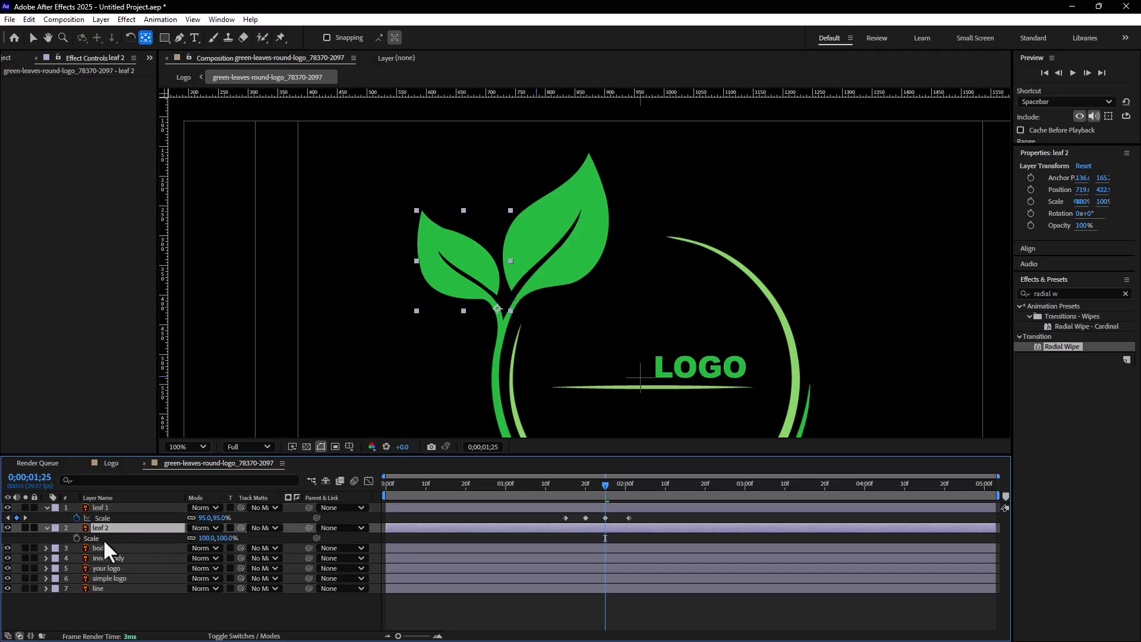
left_click(103, 539)
key("ctrl+v")
left_click_drag(624, 486, 563, 494)
key("space")
key("space")
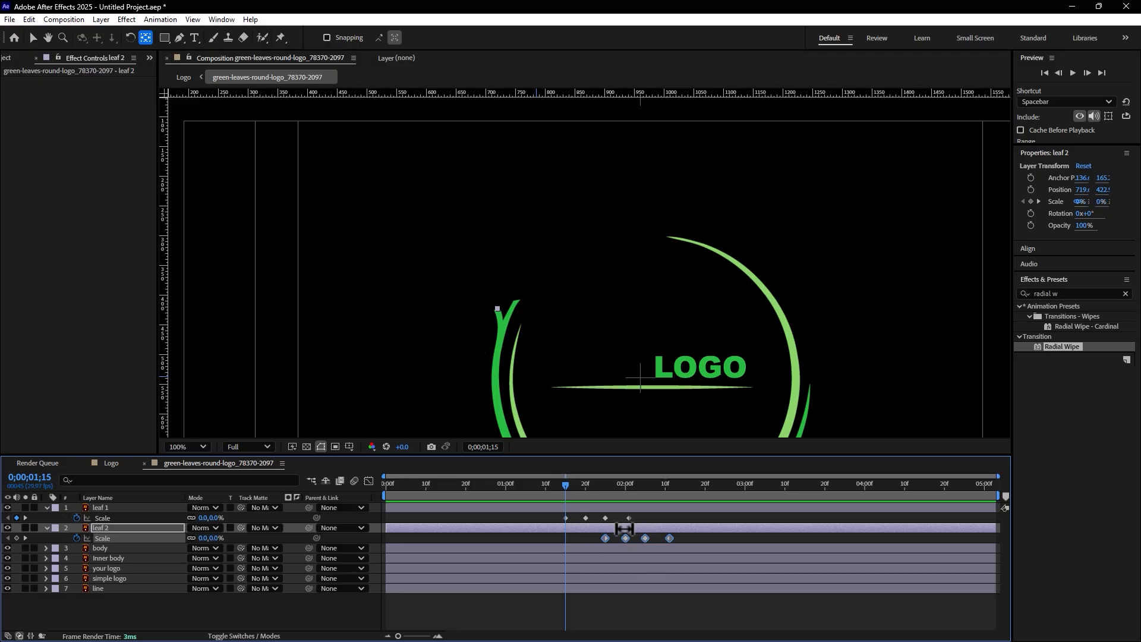
Slide the leaf 1 and leaf 2 layers earlier, with leaf 2's growth starting slightly after leaf 1's, and play back the timing
key("v")
left_click_drag(626, 527, 509, 487)
key("space")
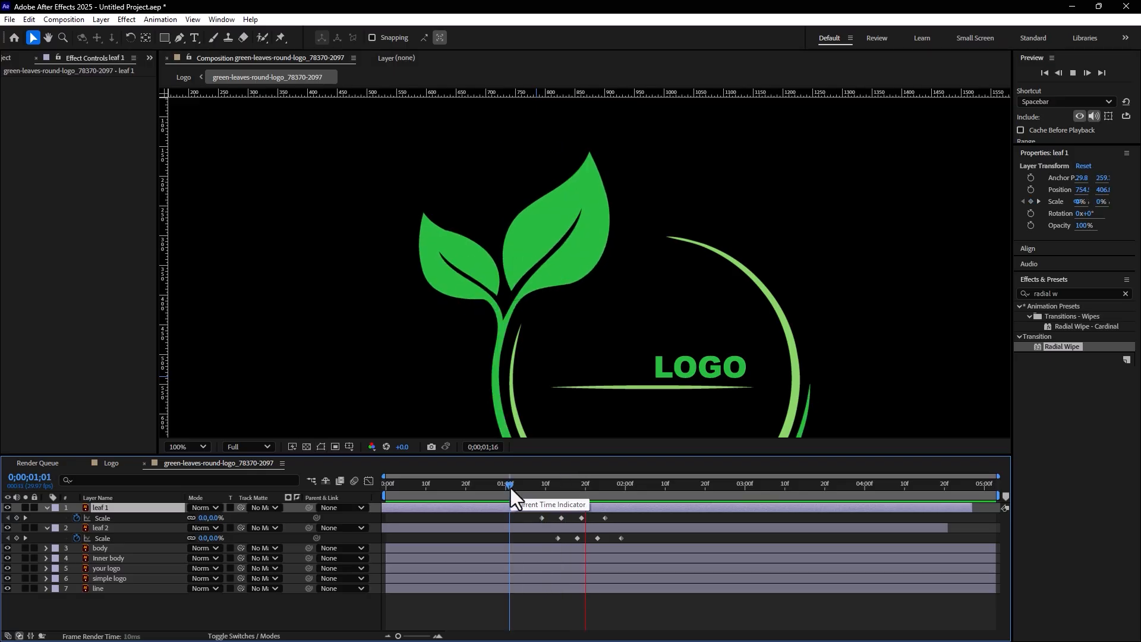
key("space")
left_click(688, 610)
Apply the Radial Wipe effect to the Inner body layer and set its wipe centre to about 249.3, 236.2, in the ring's middle
scroll(616, 349, "down", 1)
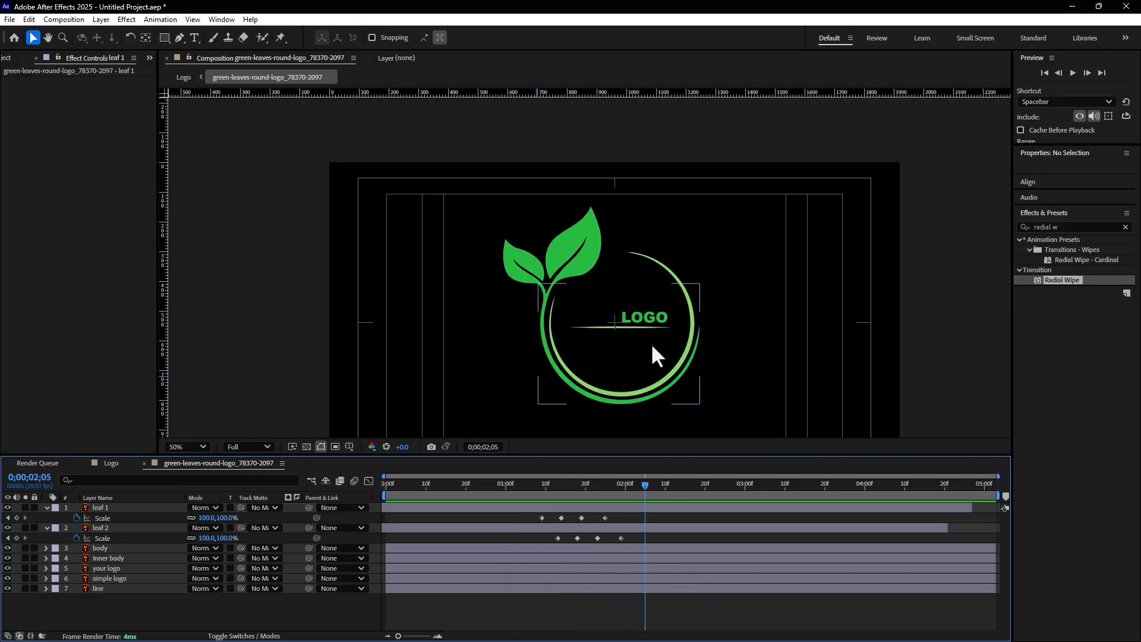
left_click_drag(652, 347, 578, 297)
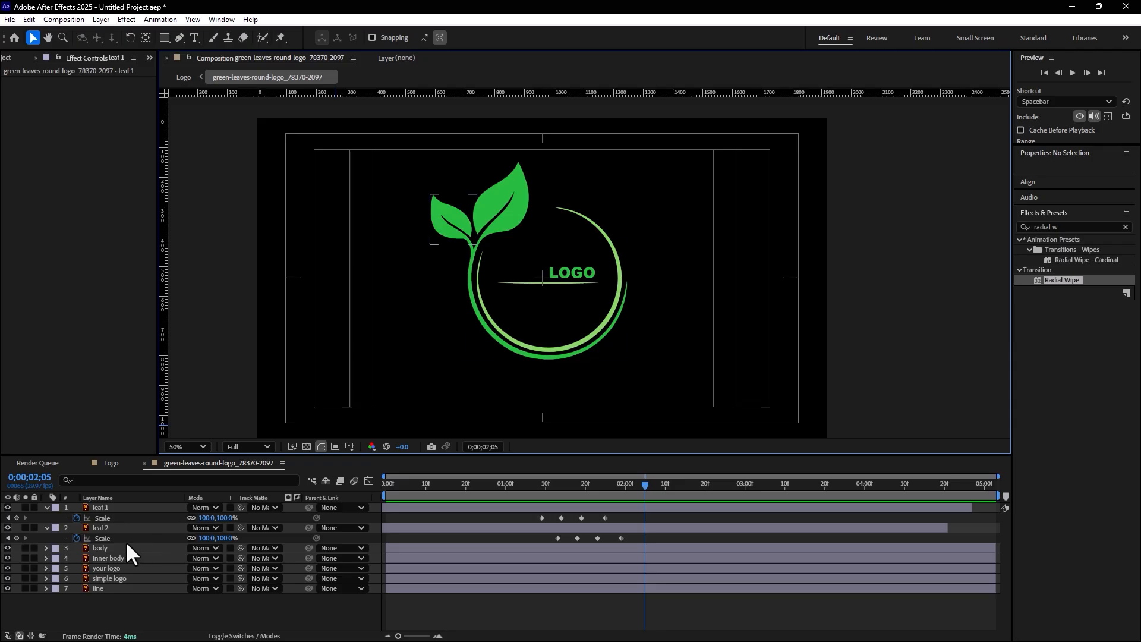
left_click(120, 558)
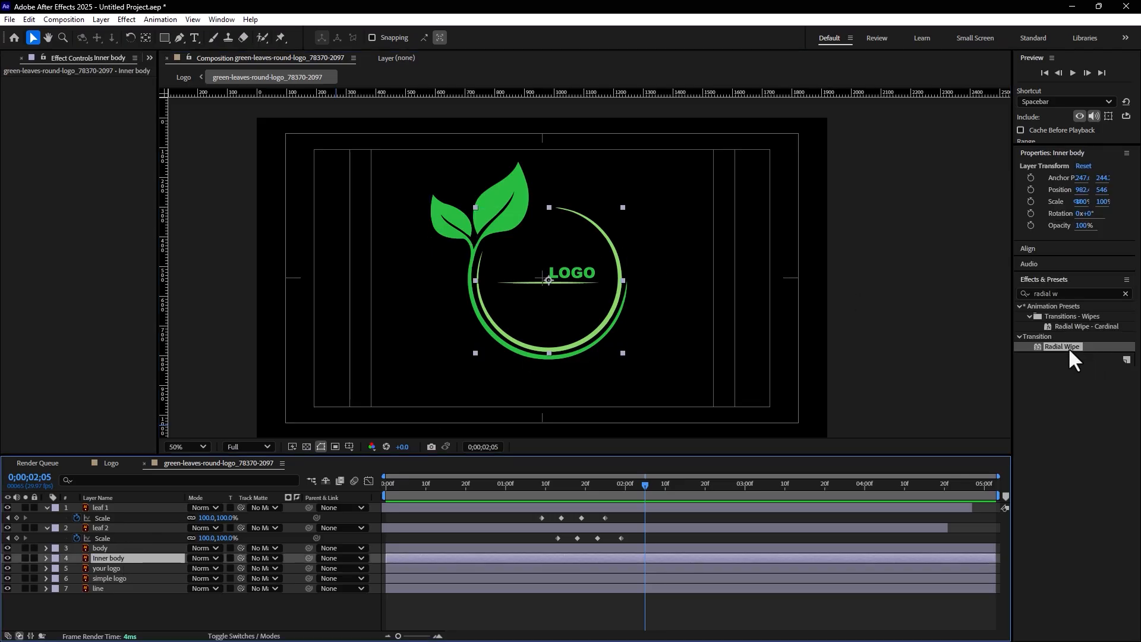
left_click_drag(1061, 344, 192, 561)
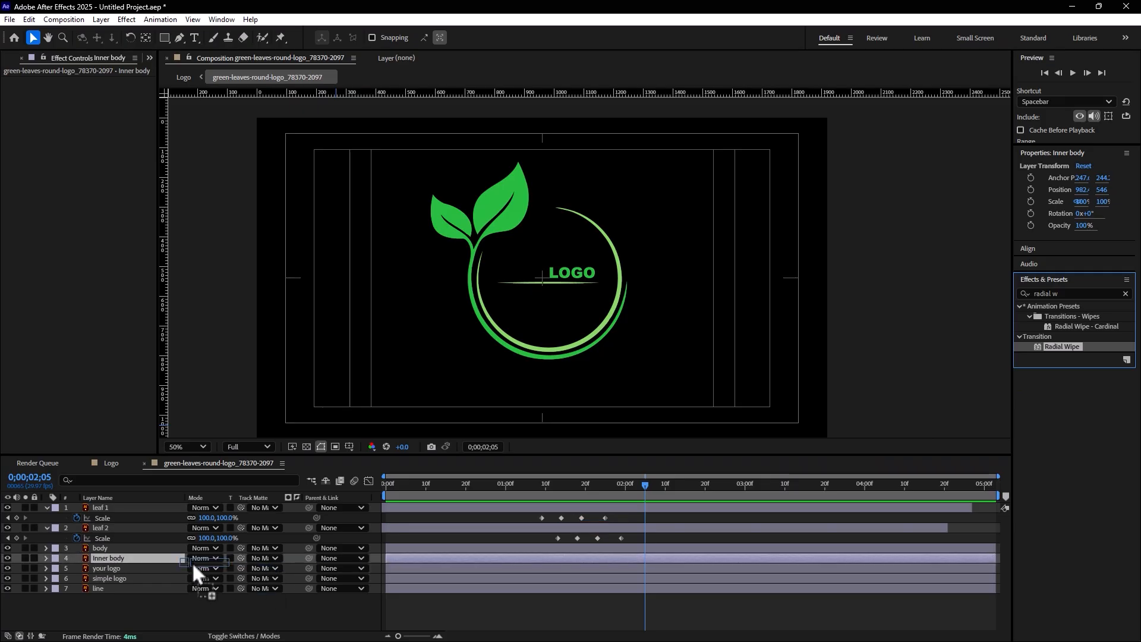
left_click_drag(123, 562, 123, 562)
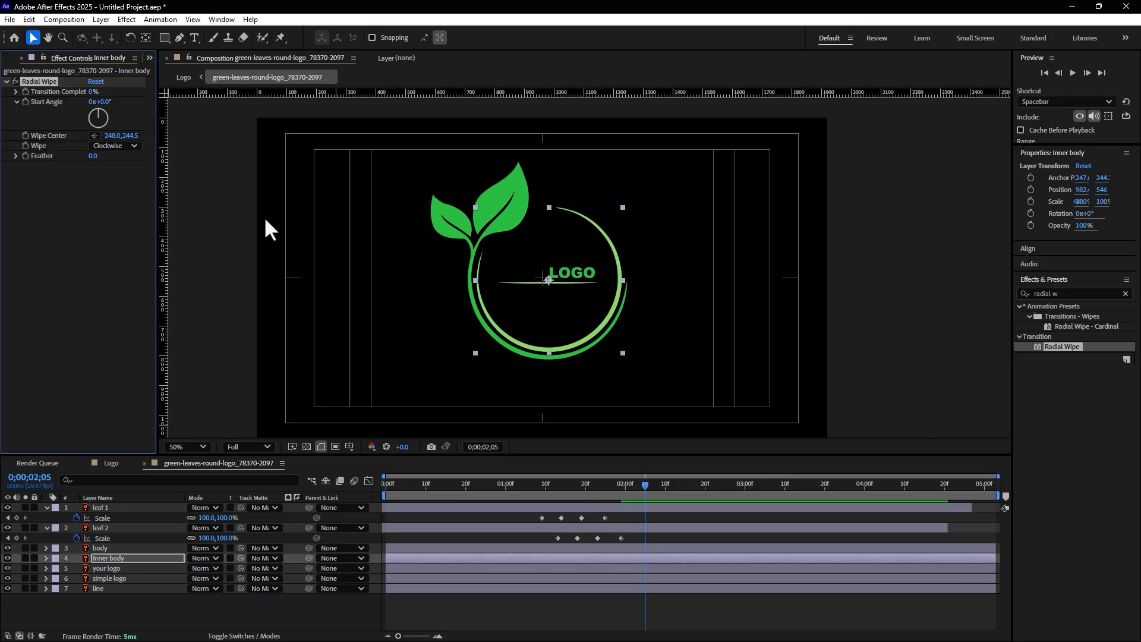
left_click(93, 135)
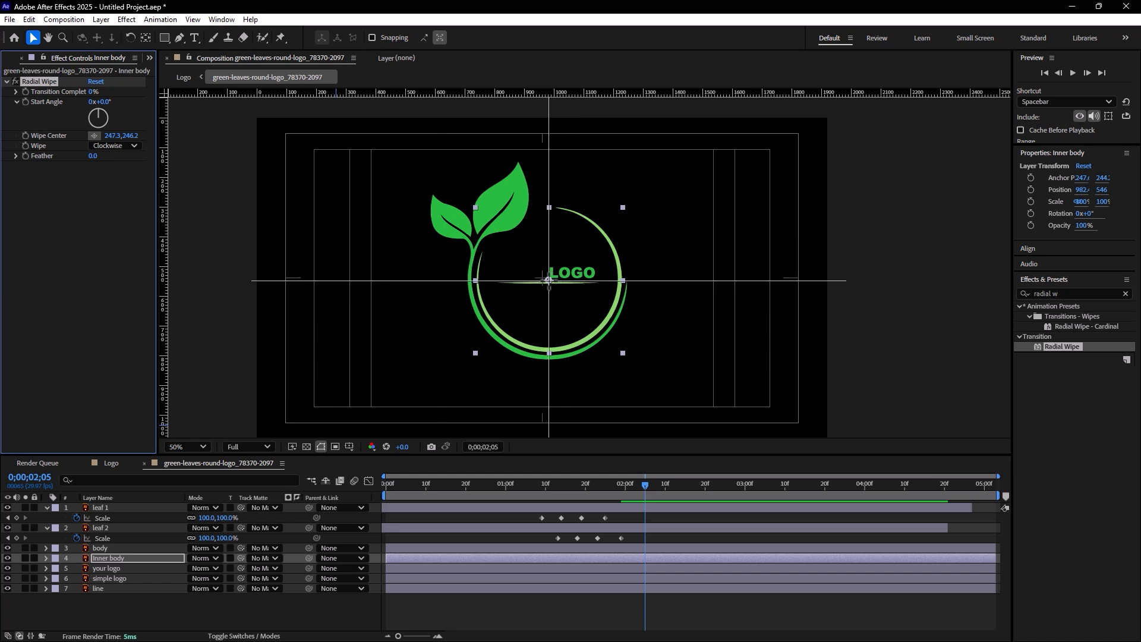
left_click(549, 277)
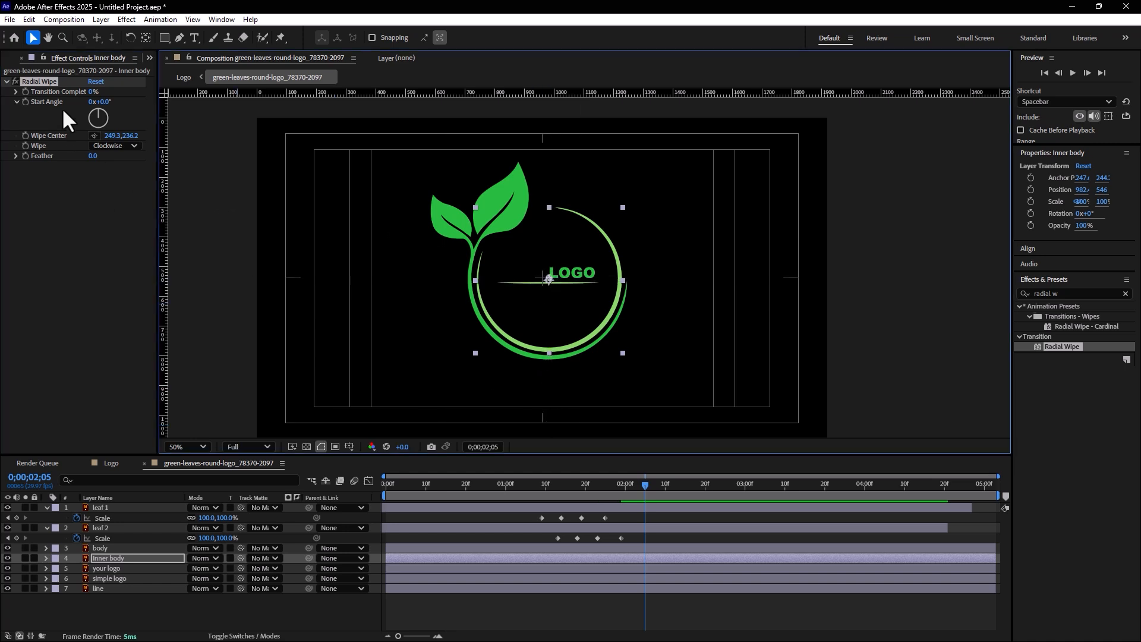
Set the Inner body's Radial Wipe Transition Completion to 82% and keyframe it on 0;00;01;18
left_click_drag(93, 94, 149, 89)
left_click(643, 484)
left_click_drag(639, 486, 576, 493)
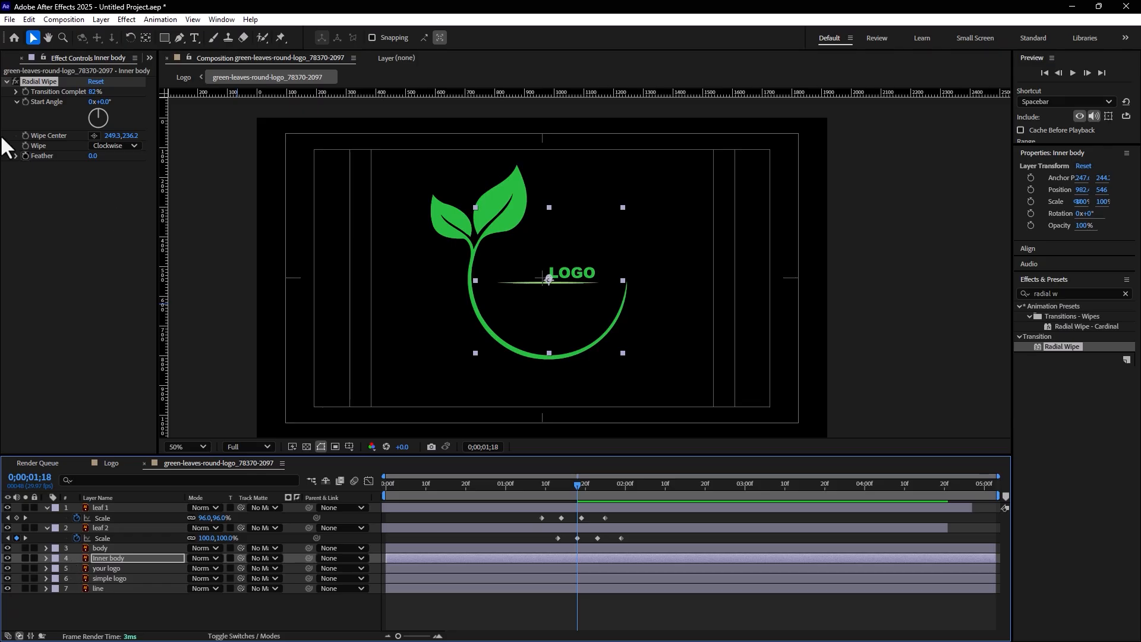
left_click(24, 88)
Keyframe the Inner body's Transition Completion at 0% on 0;00;02;05 and preview the reveal
left_click_drag(579, 485, 626, 483)
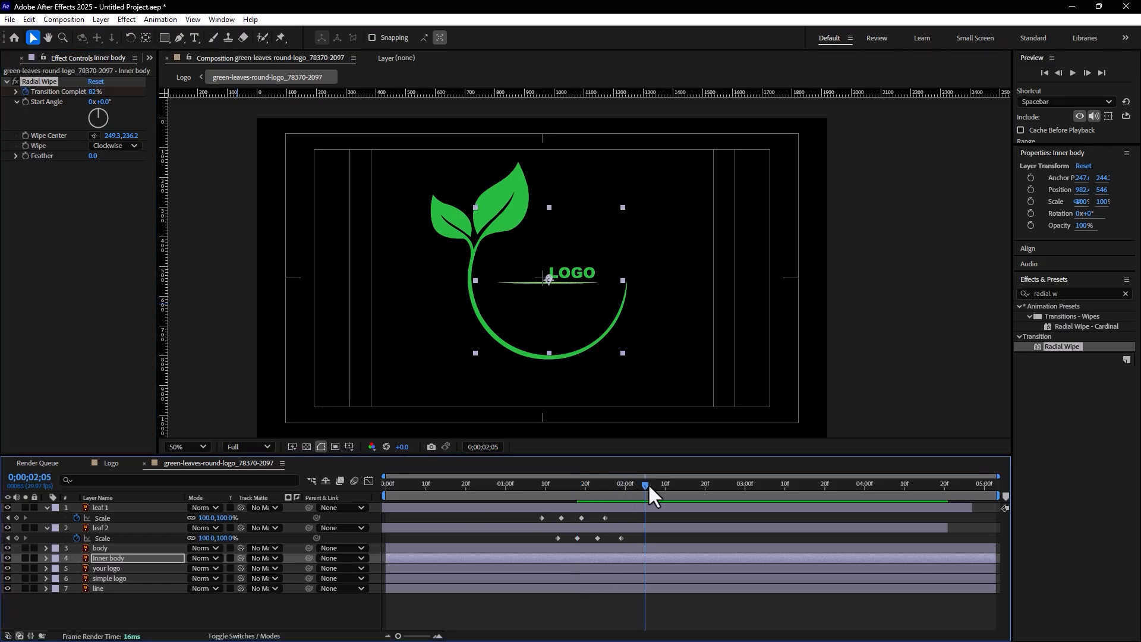
left_click_drag(95, 94, 99, 153)
left_click(478, 487)
key("space")
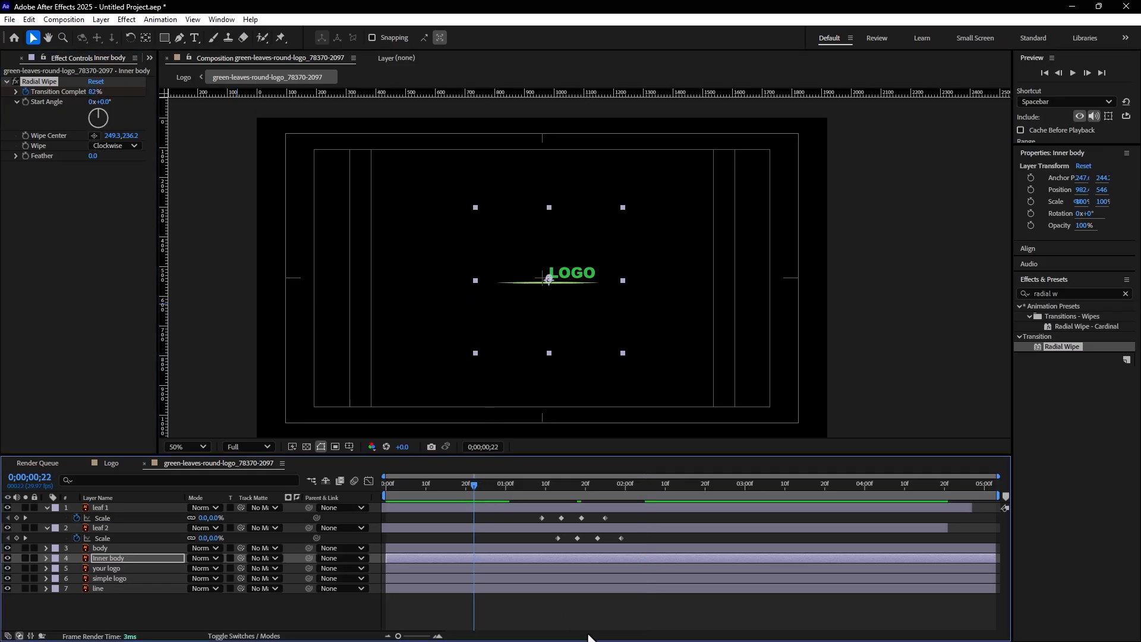
left_click(630, 608)
key("space")
left_click_drag(504, 483, 599, 510)
left_click(600, 508)
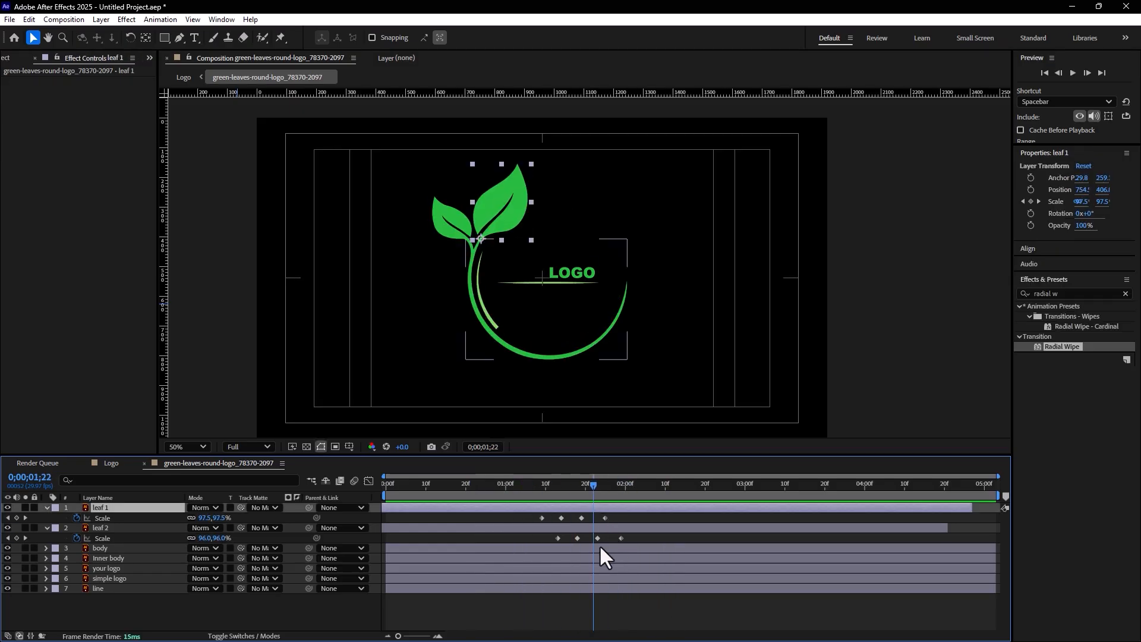
Show the Inner body's keyframes and shift both Transition Completion keyframes earlier, with the first at about 0;00;01;12
left_click(122, 560)
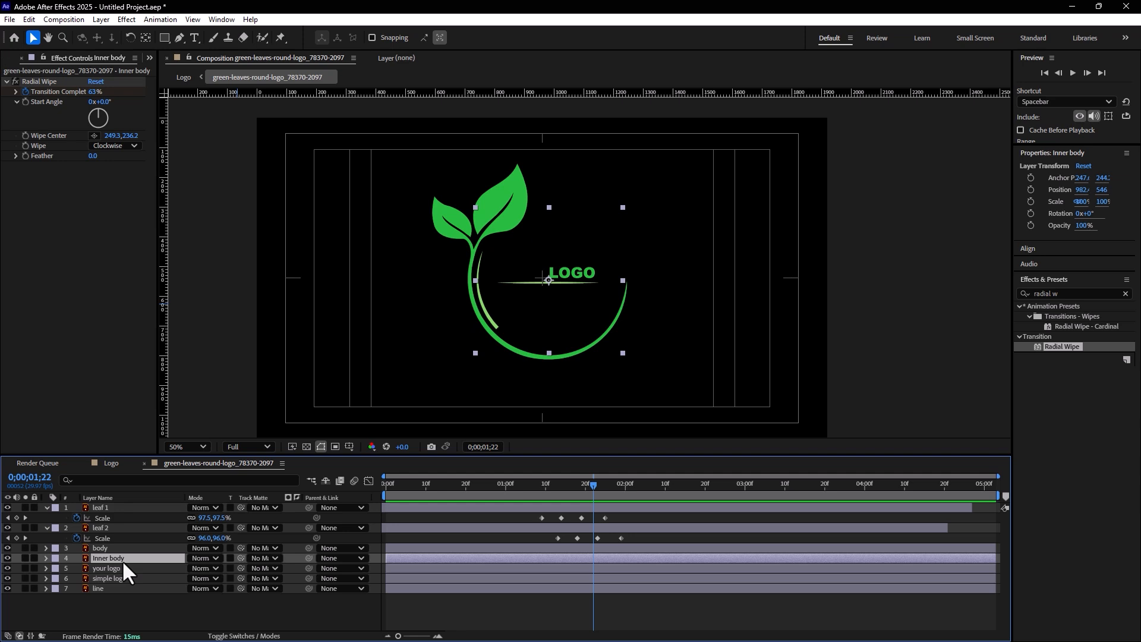
key("u")
left_click_drag(664, 573, 550, 573)
left_click(650, 569)
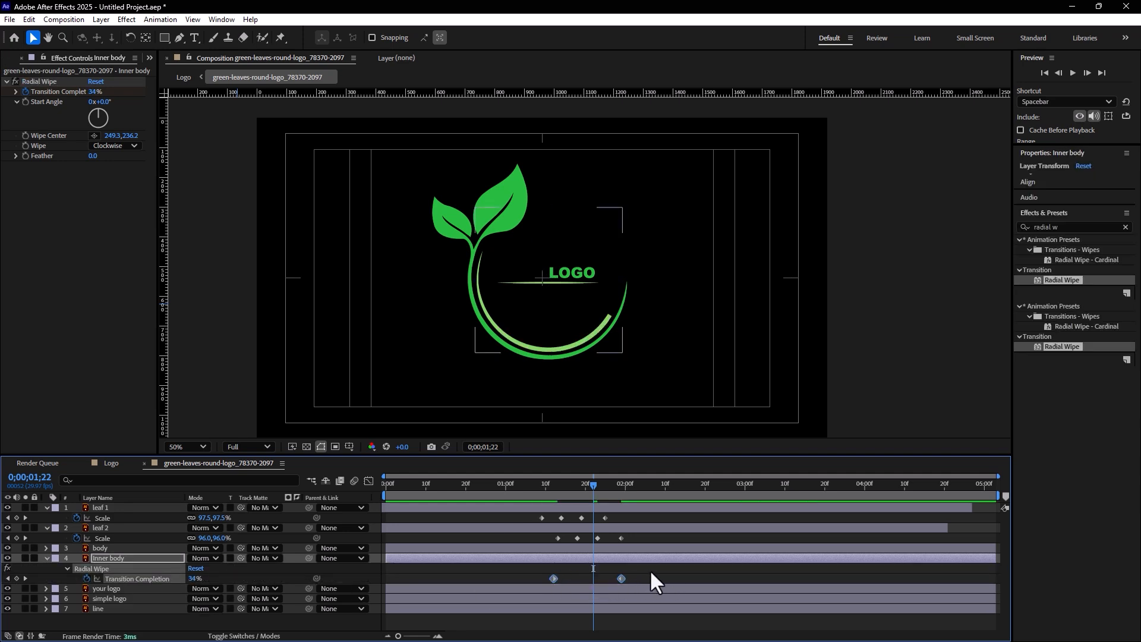
Move the Inner body's last Transition Completion keyframe slightly earlier, to about 0;00;01;27, and apply Easy Ease In to it
left_click_drag(619, 578, 609, 577)
right_click(612, 579)
mouse_move(637, 571)
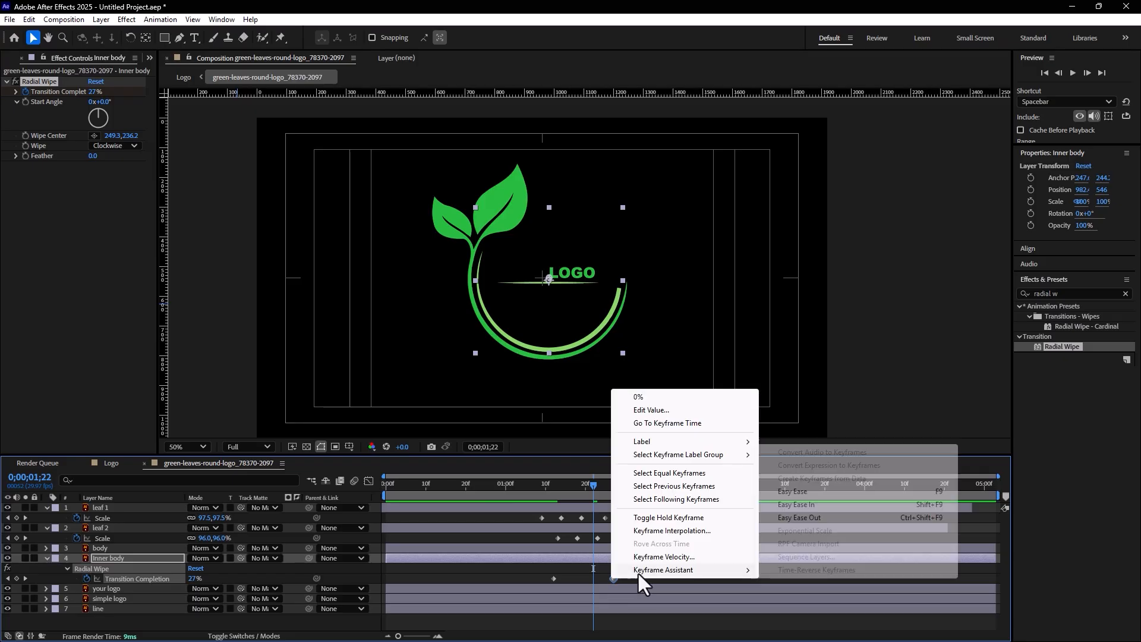
left_click(804, 505)
left_click(694, 567)
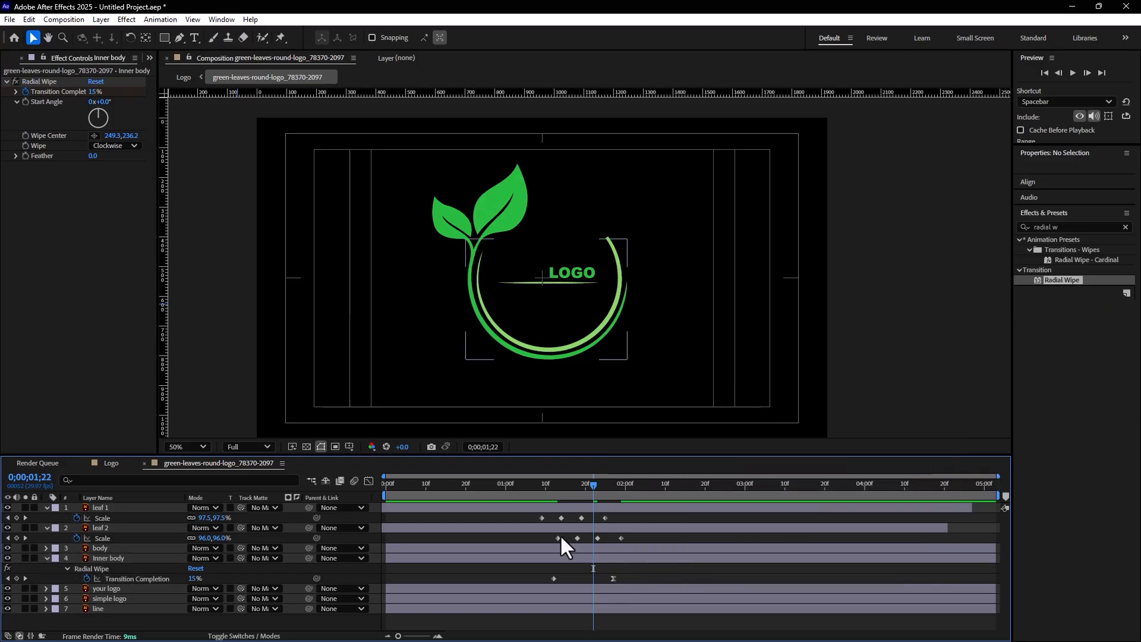
Create a solid named BG with the colour DDDDDD and place it beneath all the other layers
left_click_drag(526, 490, 581, 490)
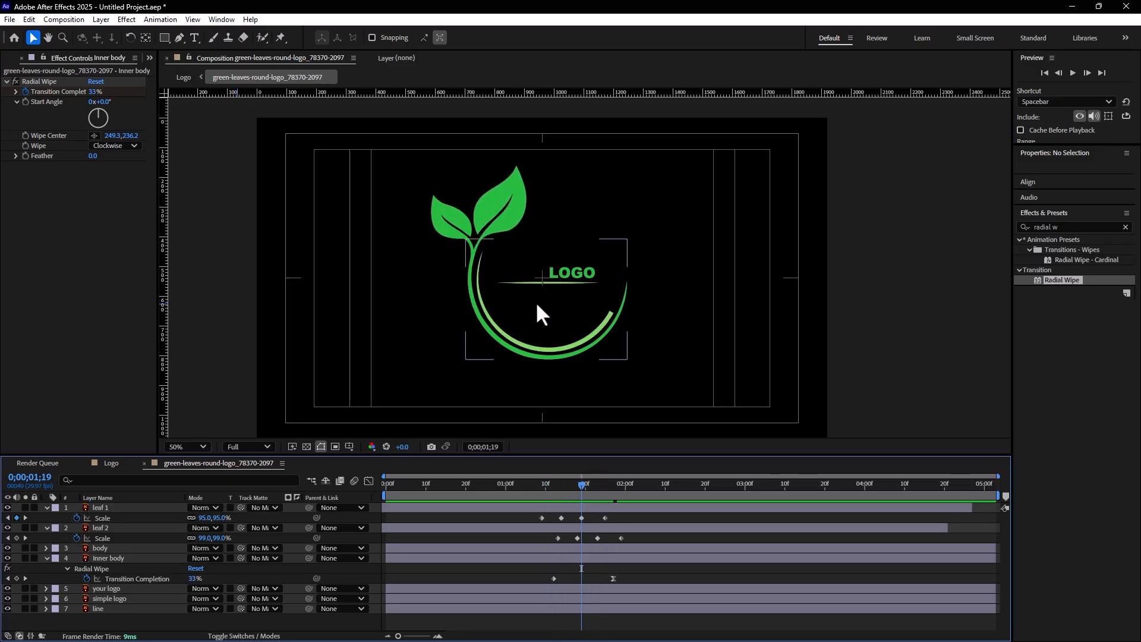
right_click(325, 627)
mouse_move(372, 480)
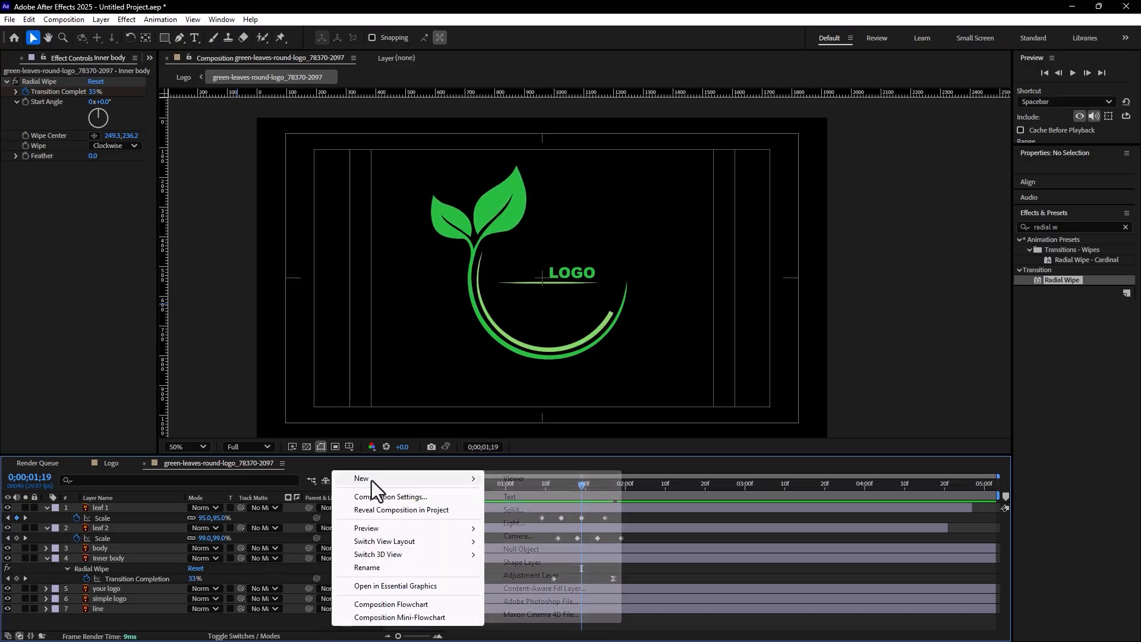
left_click(547, 511)
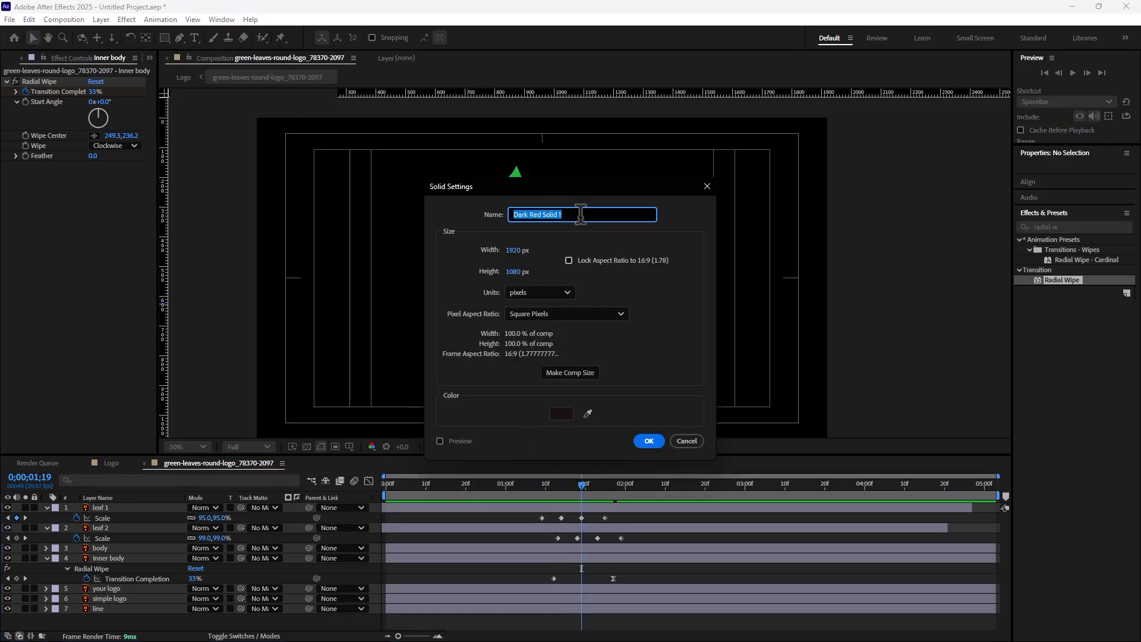
type("BG")
left_click(555, 416)
type("DDDDDD")
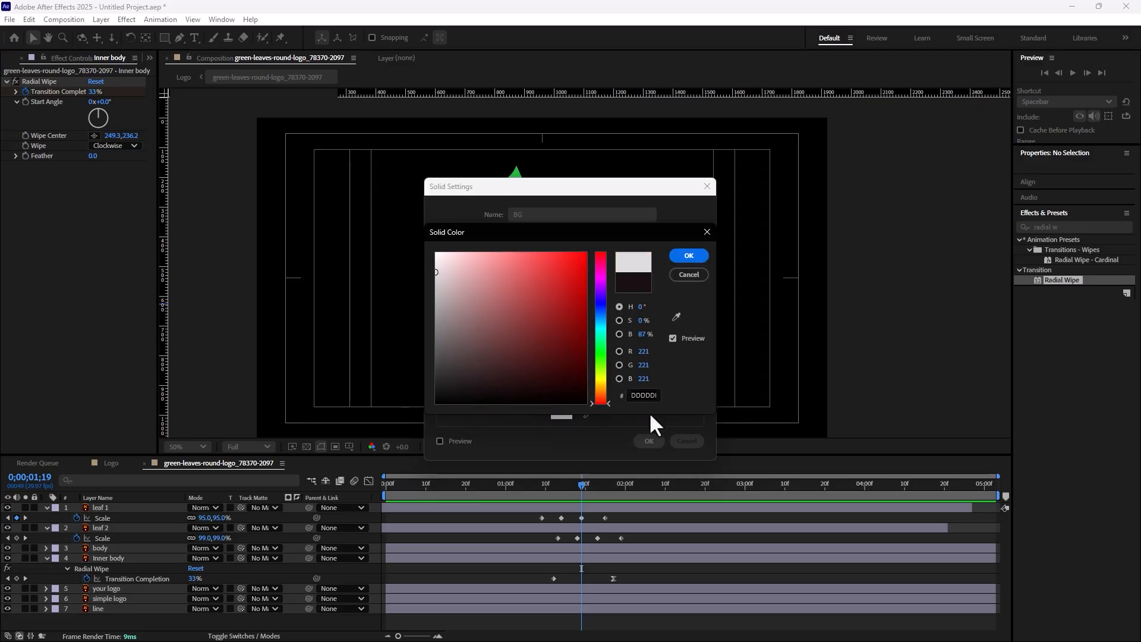
left_click(688, 256)
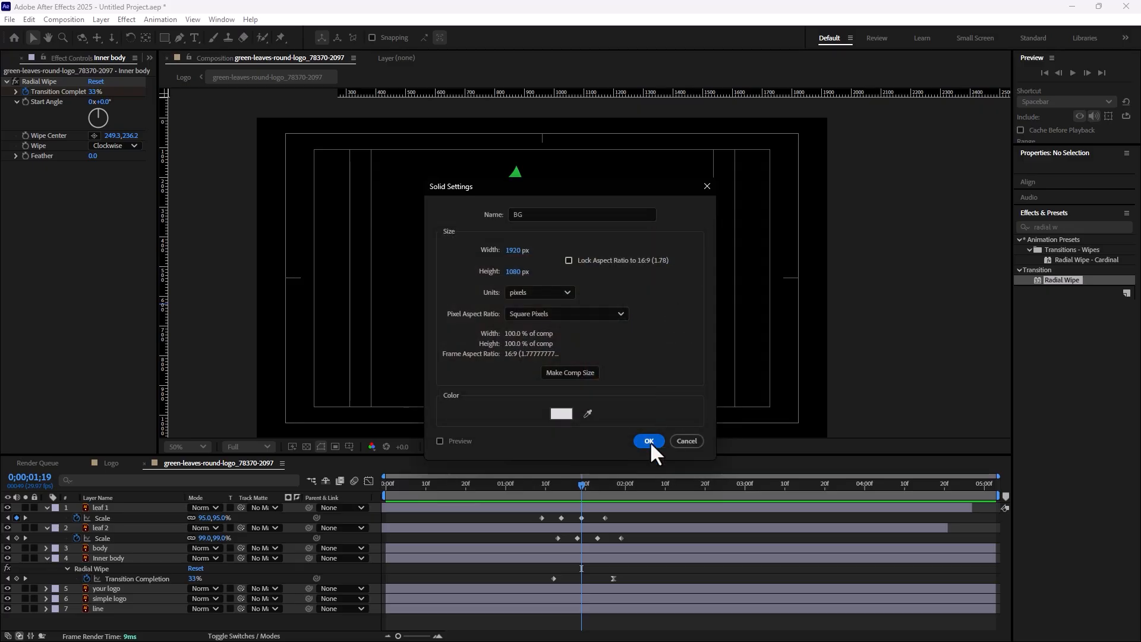
left_click(649, 441)
left_click_drag(98, 505, 226, 631)
left_click(169, 509)
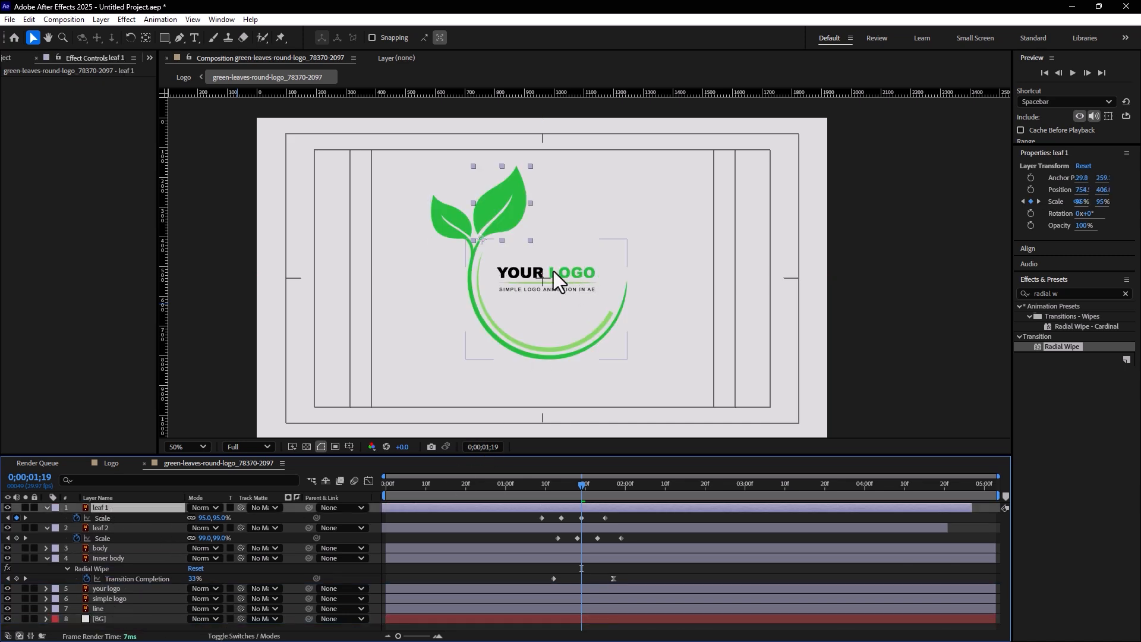
Unlink the line layer's Scale dimensions and keyframe its horizontal Scale at 0% on 0;00;01;23
scroll(550, 270, "up", 2)
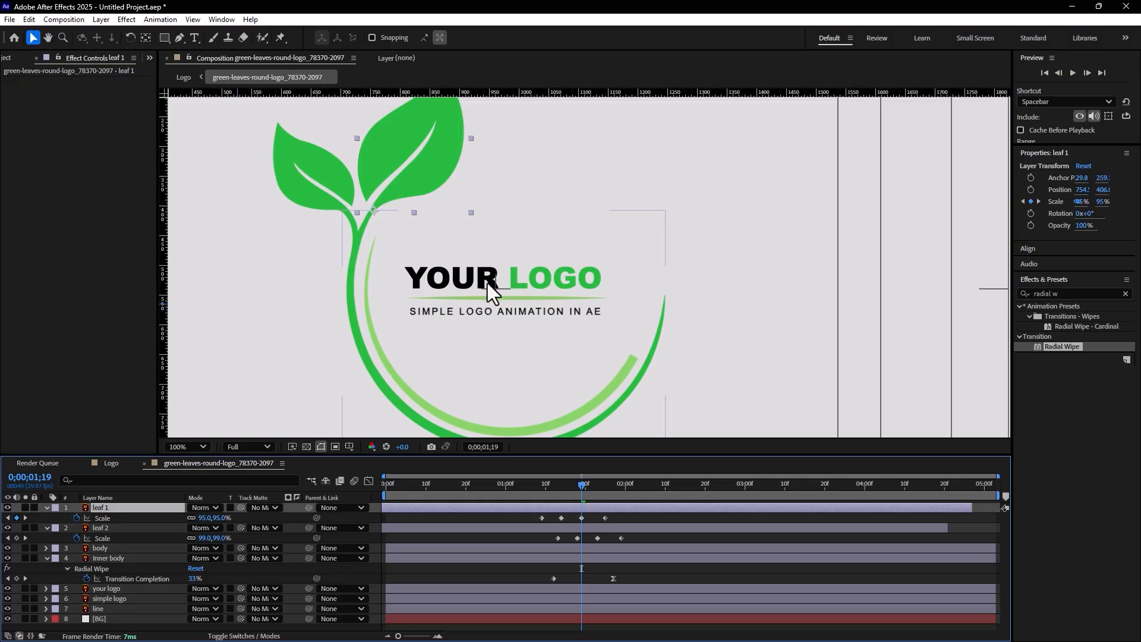
left_click(106, 587)
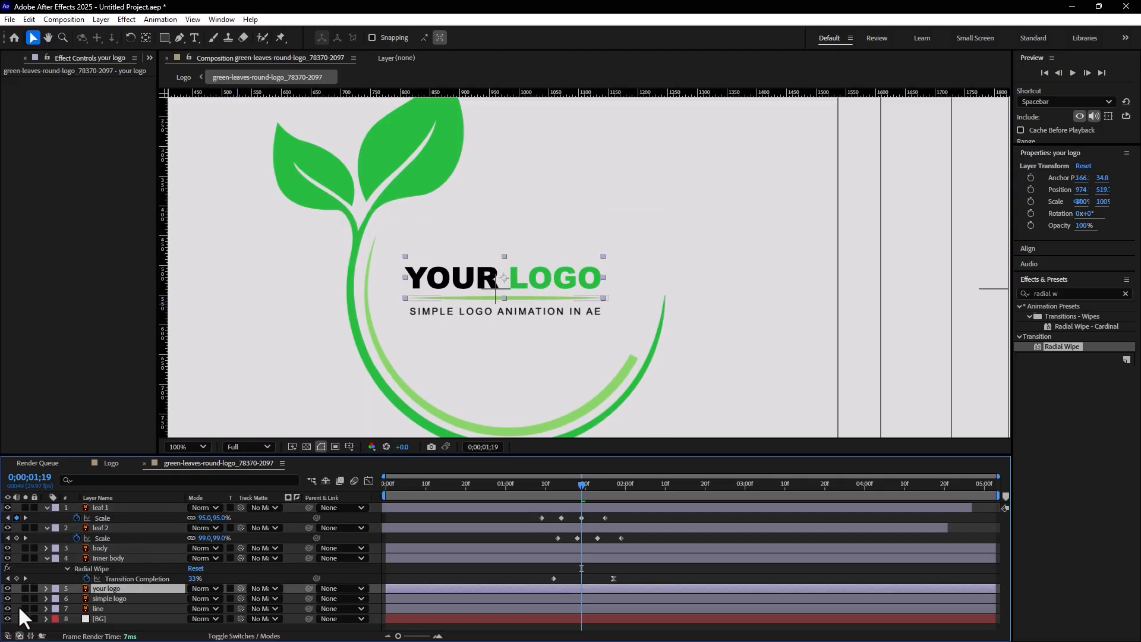
left_click(123, 597)
left_click(106, 608)
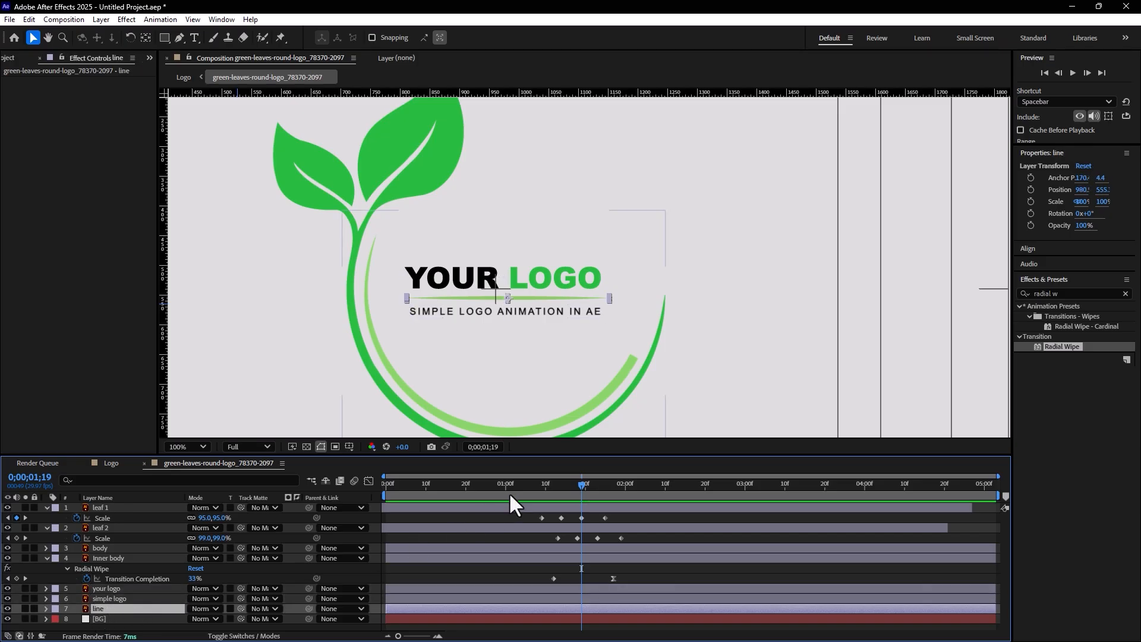
left_click_drag(573, 482, 596, 504)
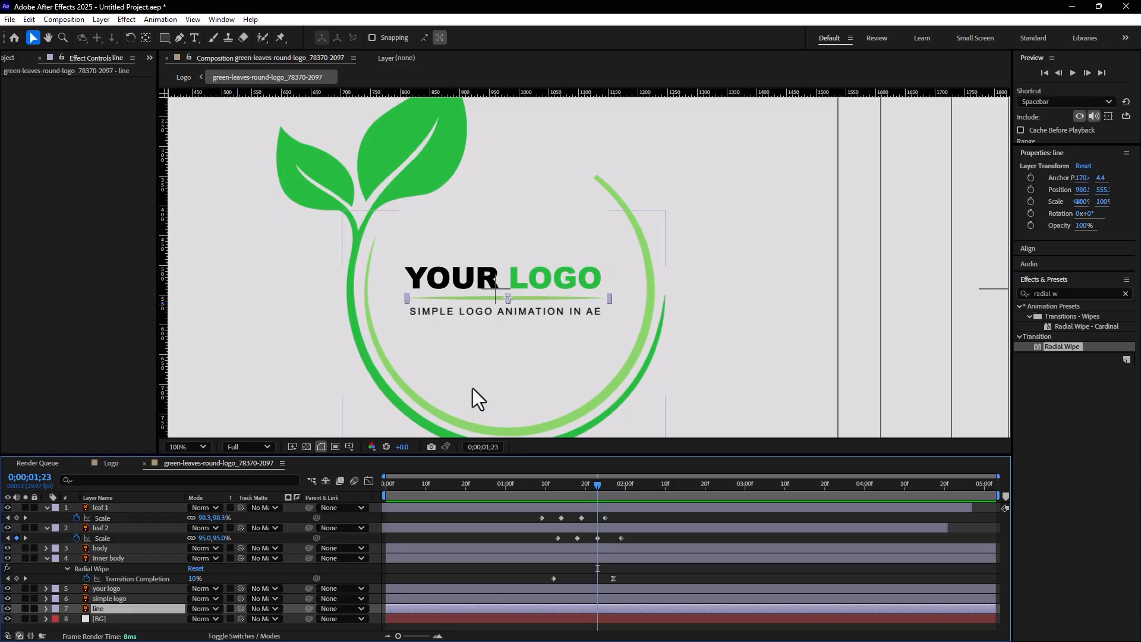
key("s")
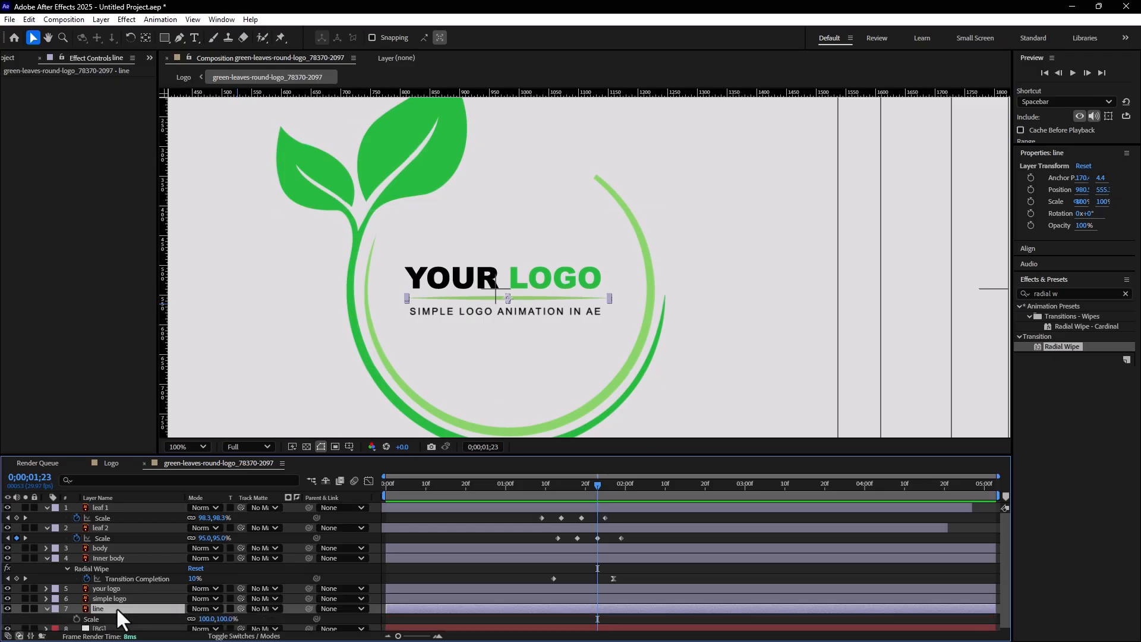
left_click(191, 619)
left_click_drag(205, 620, 212, 619)
key("ctrl+z")
left_click(206, 619)
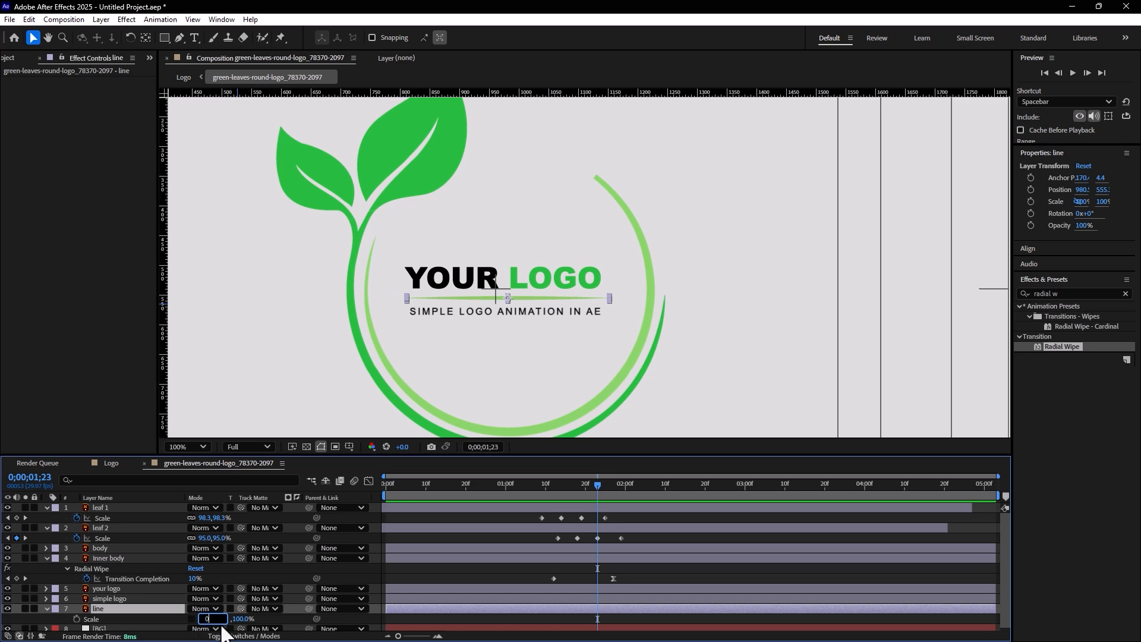
key("Return")
left_click(77, 618)
Keyframe the line layer's horizontal Scale at 100% on 0;00;02;04
mouse_move(603, 493)
left_mouse_down()
mouse_move(642, 493)
mouse_move(595, 495)
left_mouse_up()
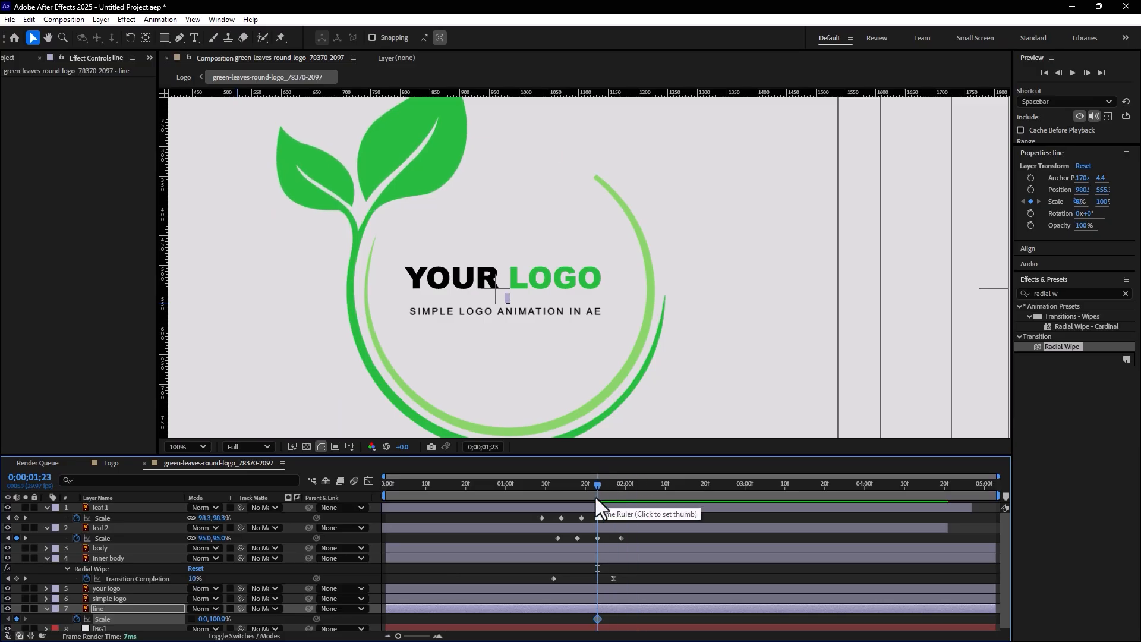
key("Page_Down")
key("Page_Down")
key("Page_Down")
key("Page_Down")
key("Page_Down")
key("Page_Down")
key("Page_Down")
key("Page_Down")
key("Page_Down")
key("Page_Down")
key("Page_Down")
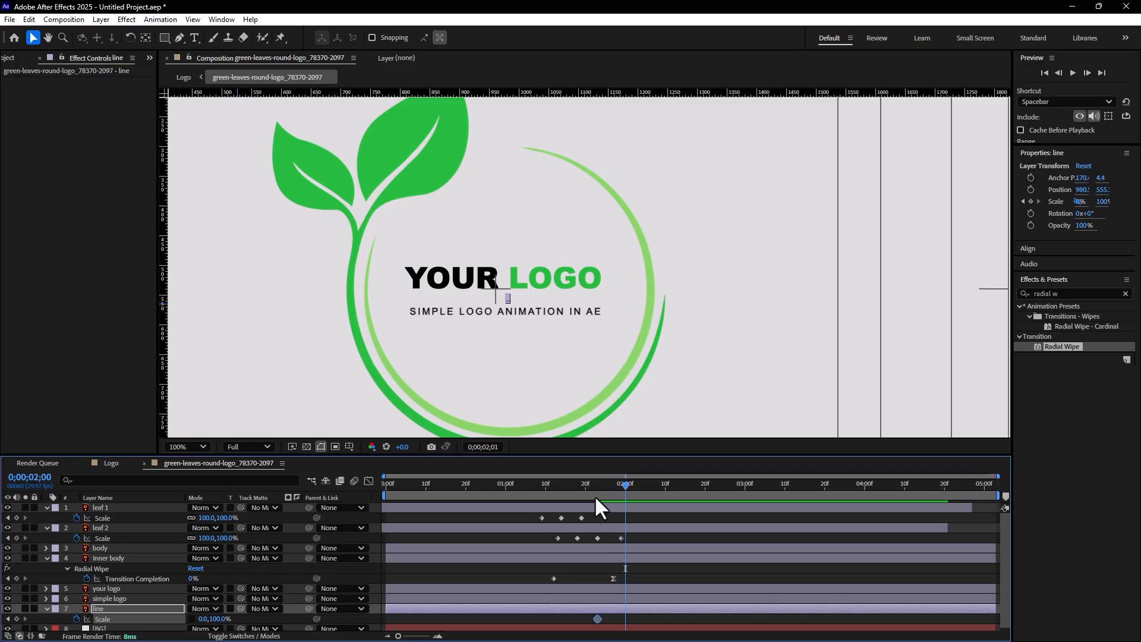
left_click(205, 618)
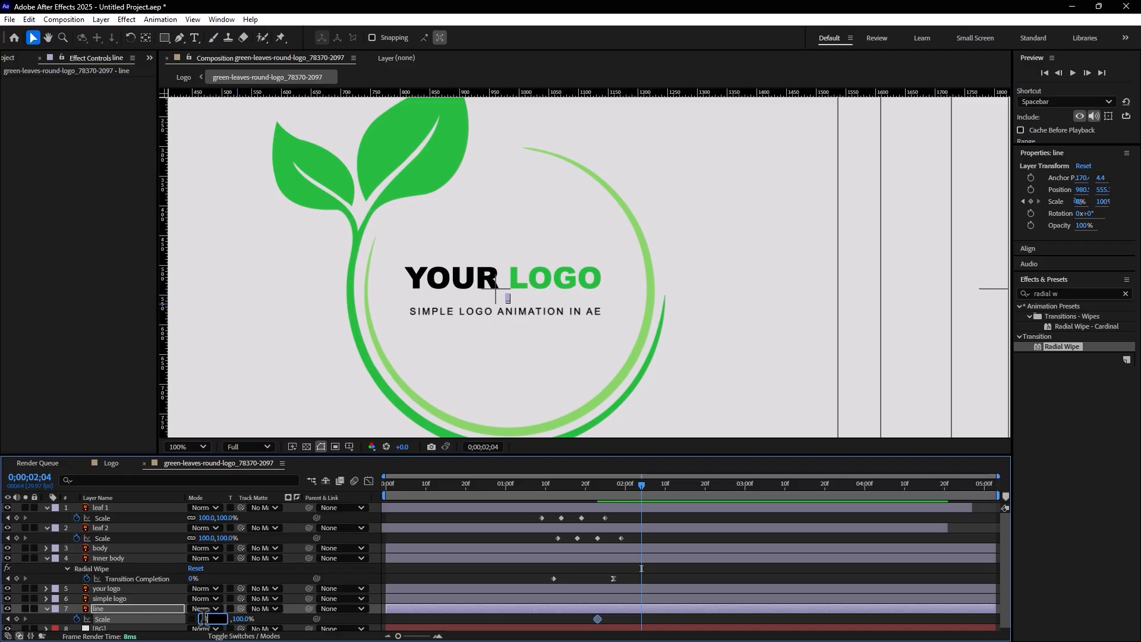
key("Return")
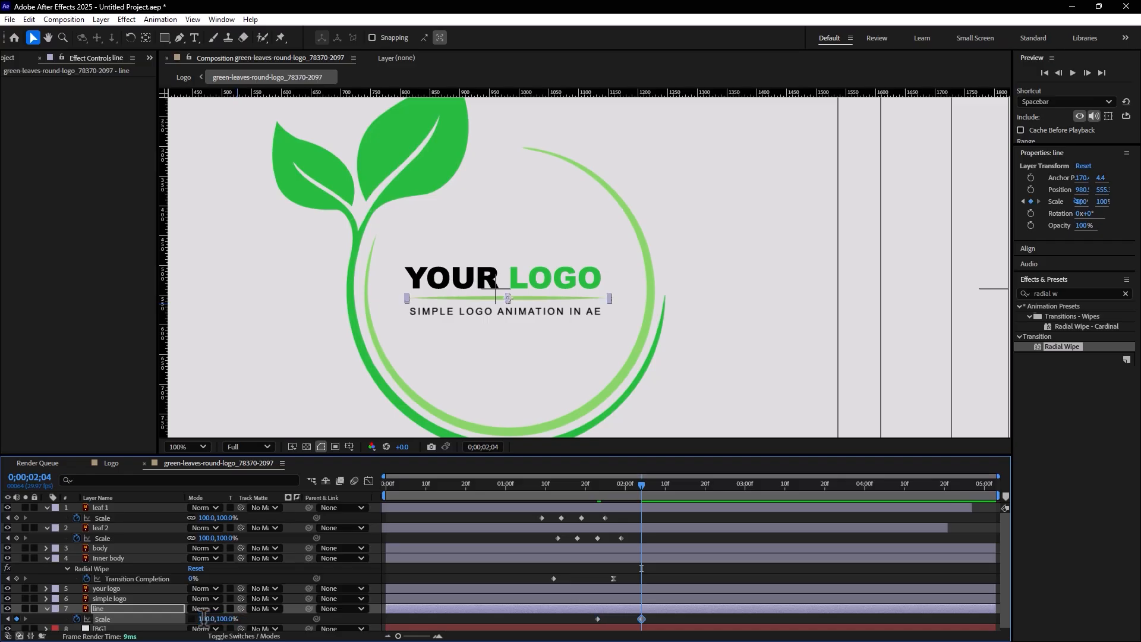
Apply Easy Ease to the line's last Scale keyframe and shift both Scale keyframes earlier, with the first at about 0;00;01;17
right_click(641, 620)
mouse_move(668, 610)
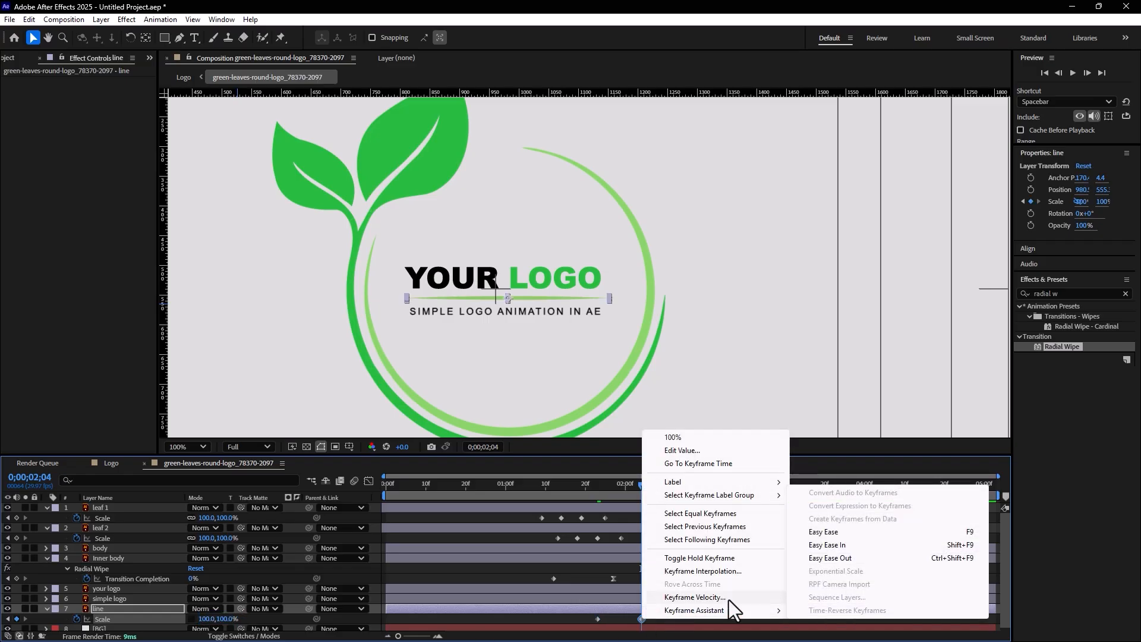
left_click(811, 536)
left_click_drag(565, 479, 610, 505)
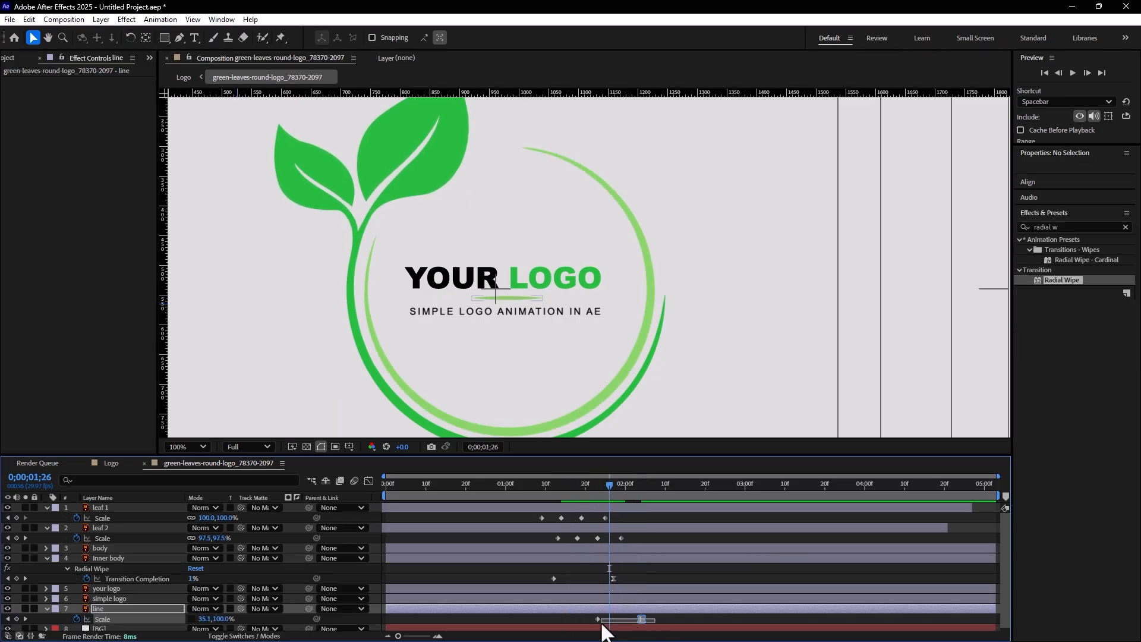
left_click(597, 619)
left_click_drag(593, 618, 568, 618)
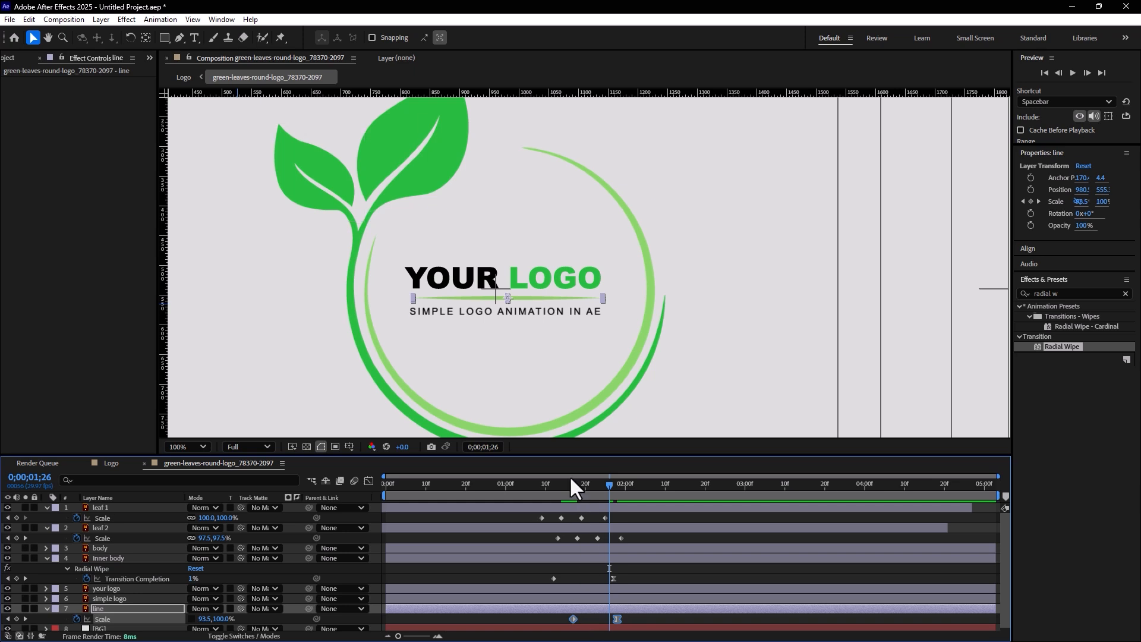
left_click_drag(570, 481, 615, 506)
left_click(583, 369)
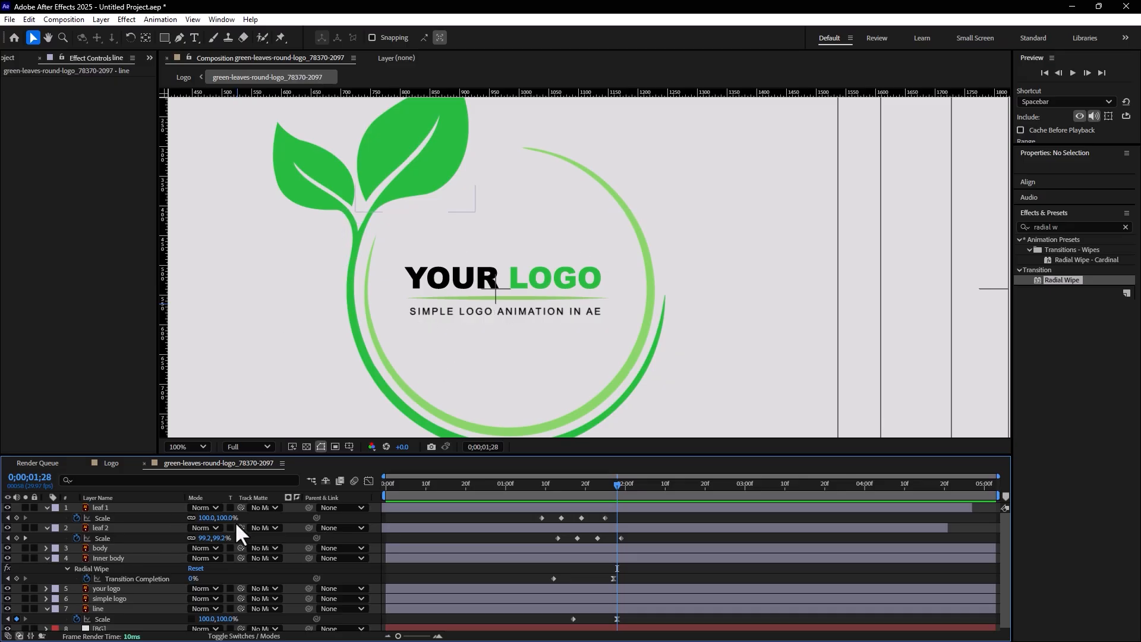
Collapse the expanded properties of all layers in the timeline
key("ctrl+a")
left_click(47, 528)
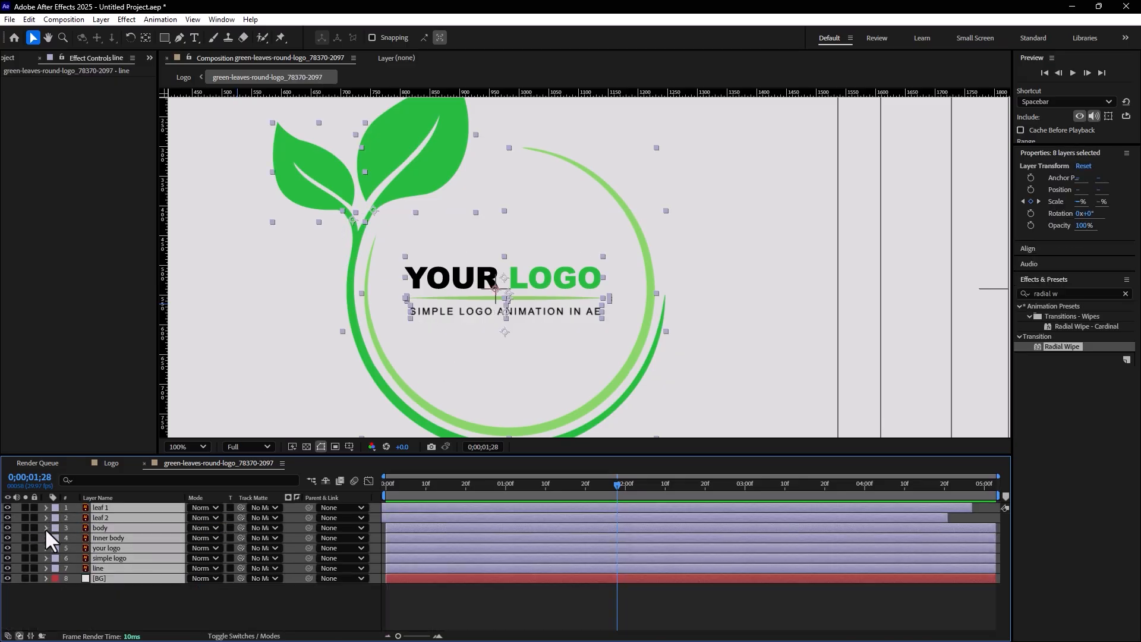
left_click(258, 596)
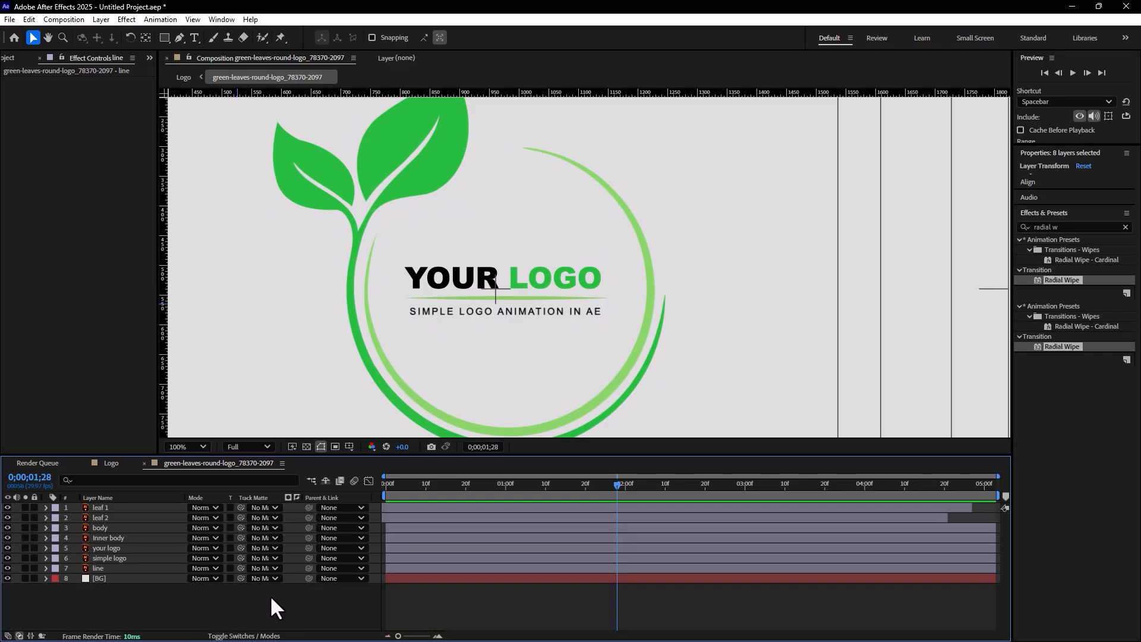
left_click(106, 545)
left_click(165, 600)
right_click(144, 608)
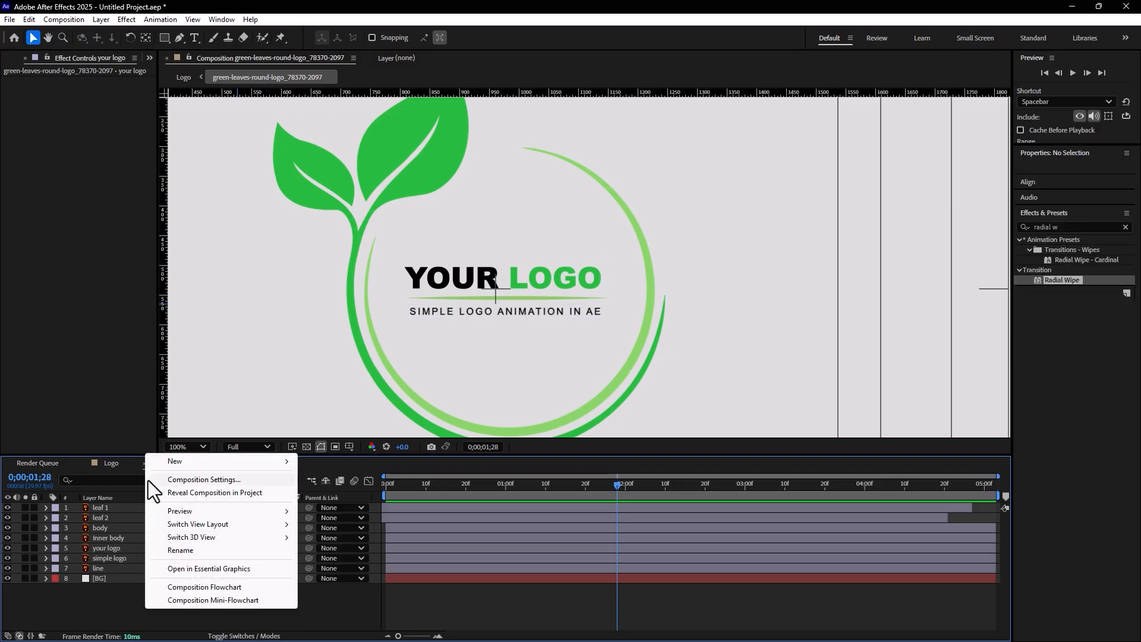
mouse_move(180, 460)
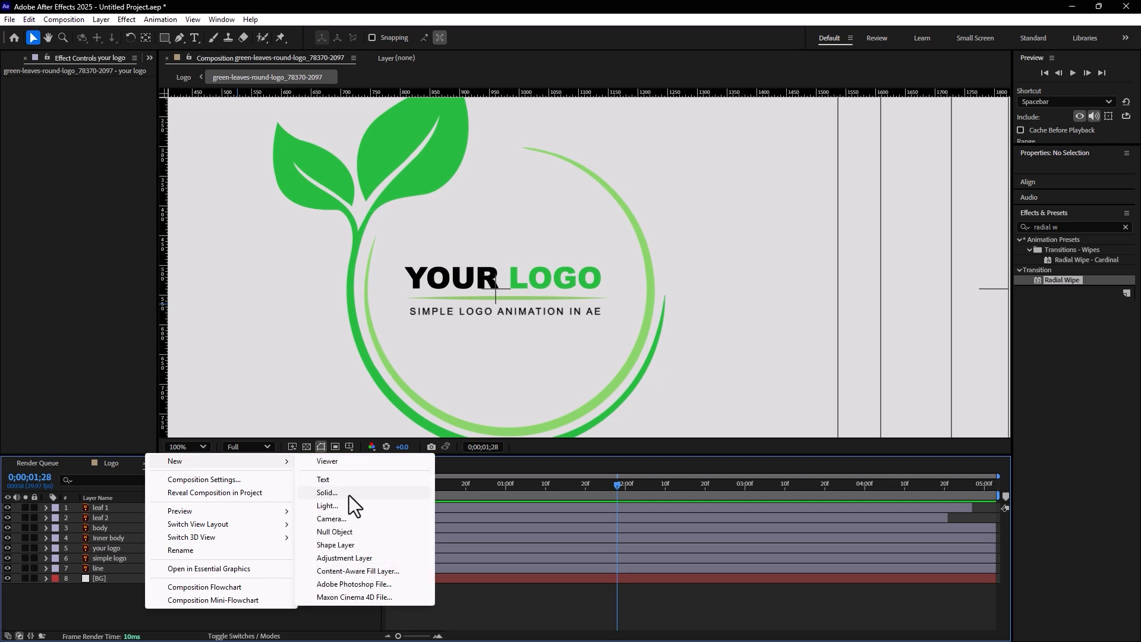
left_click(96, 597)
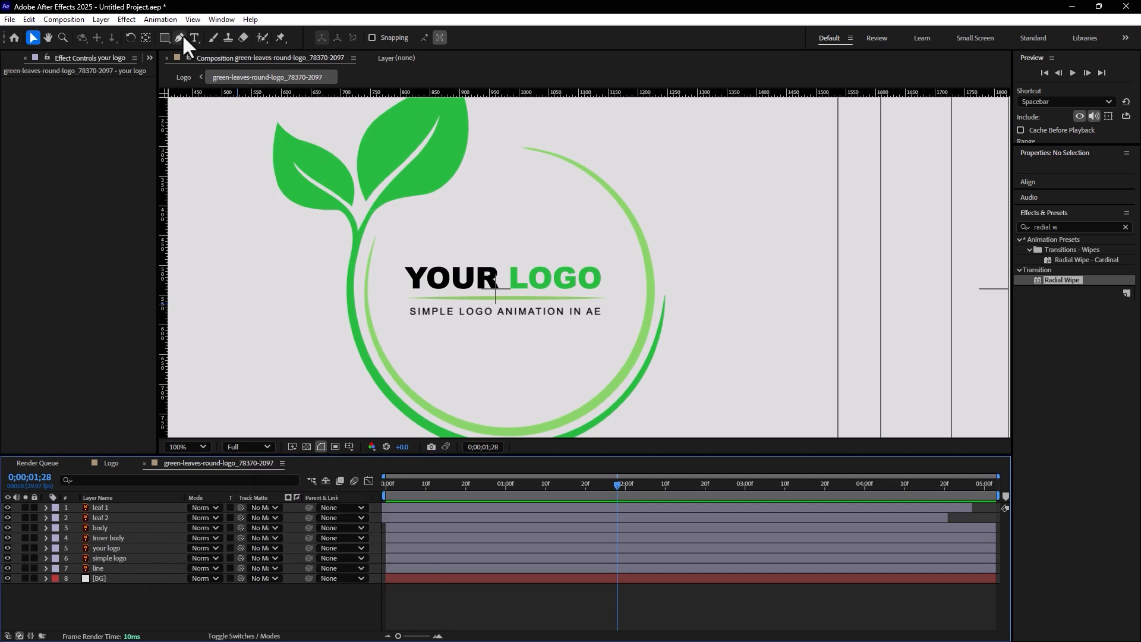
Set the Rectangle tool to no stroke and a solid red fill
left_click_drag(158, 35, 205, 37)
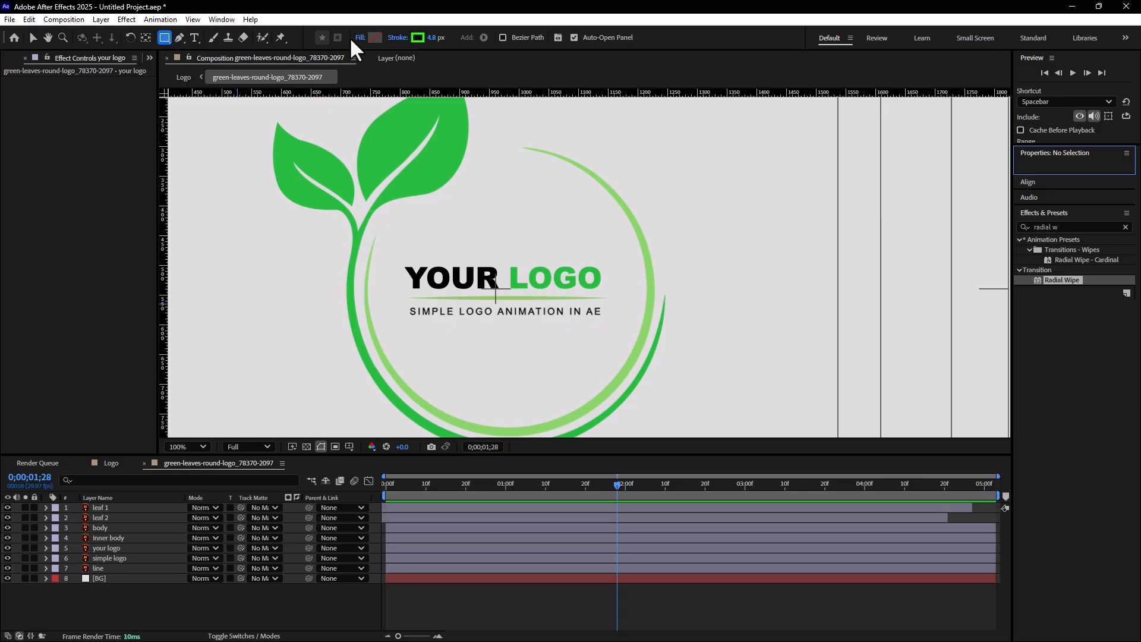
left_click(395, 38)
left_click(508, 296)
left_click(572, 357)
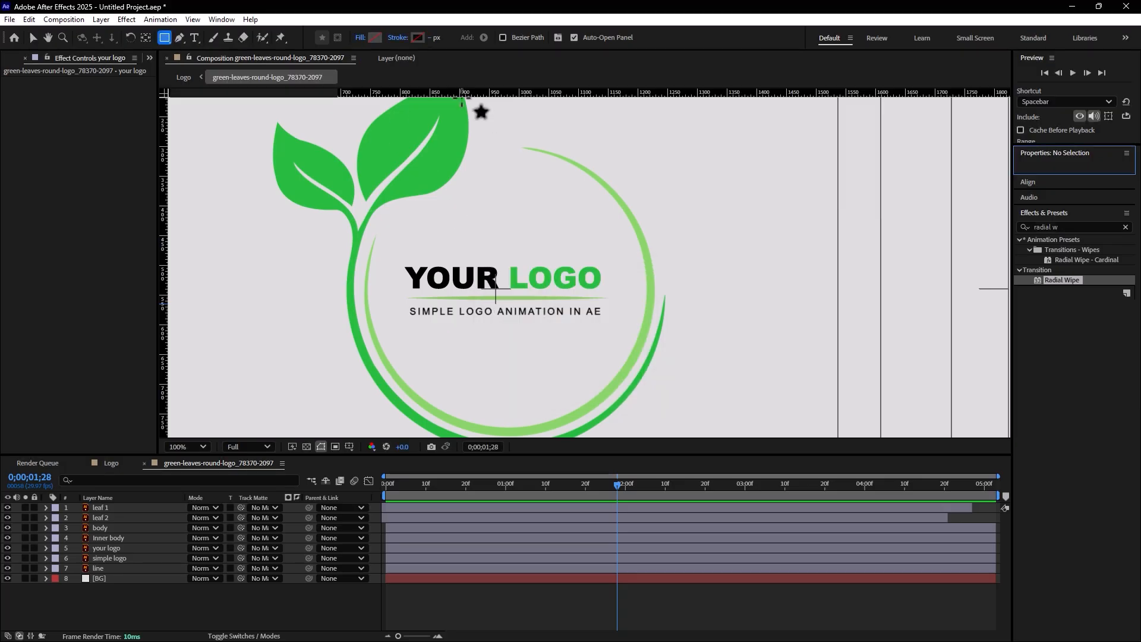
left_click(365, 37)
left_click(529, 296)
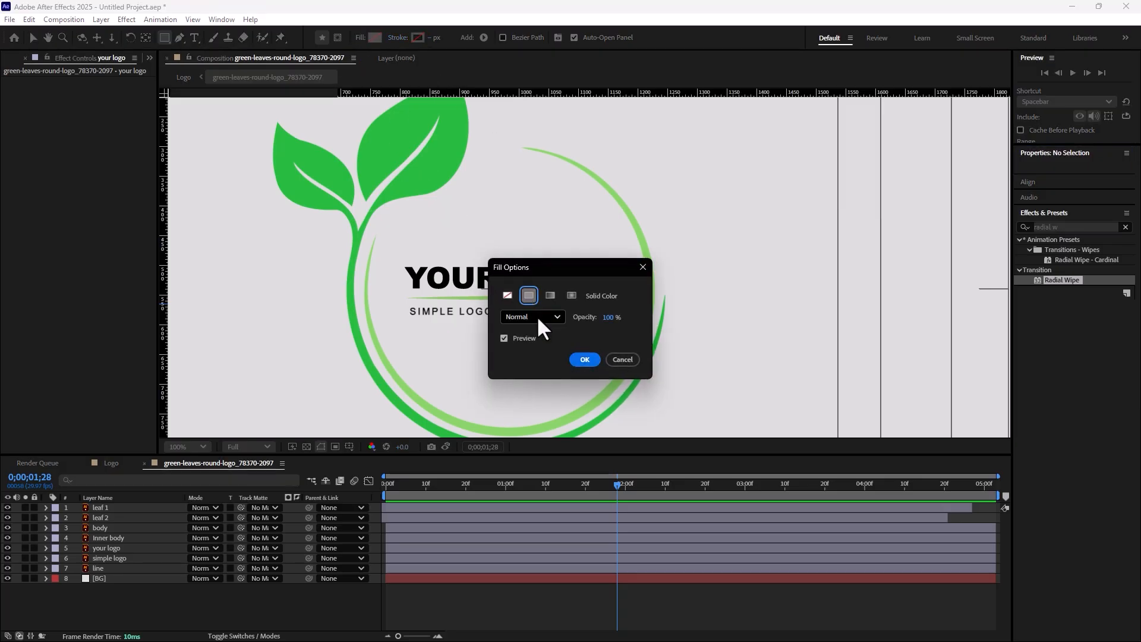
left_click(576, 356)
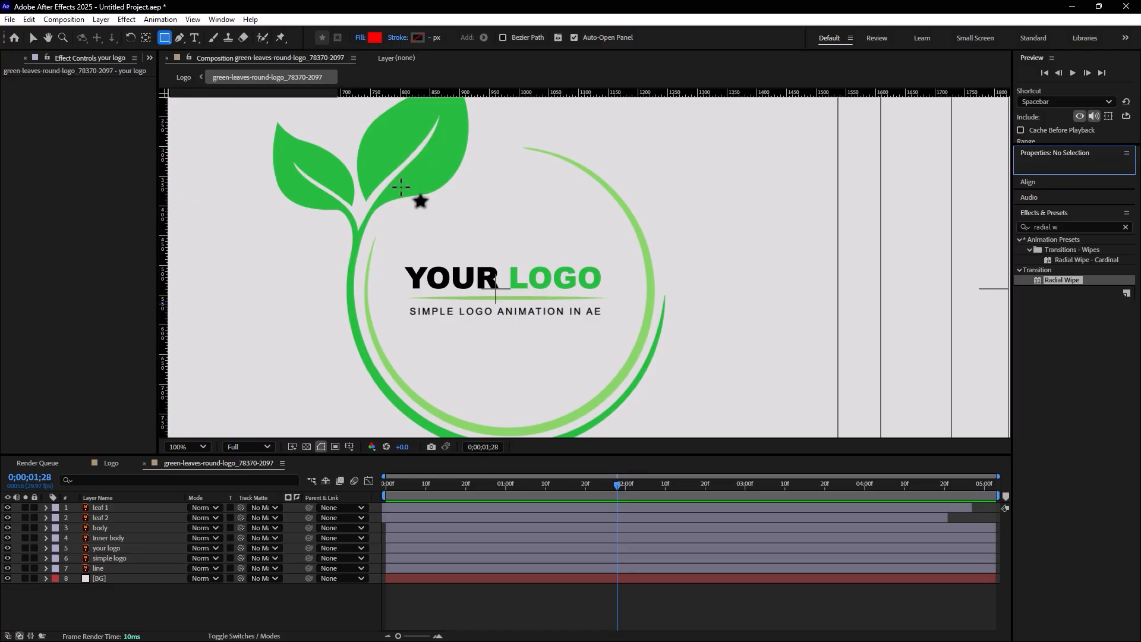
Draw a rectangle about 371 × 70 px over the tagline below the line and rename its layer Mask
left_click(402, 299)
left_click_drag(527, 338, 622, 340)
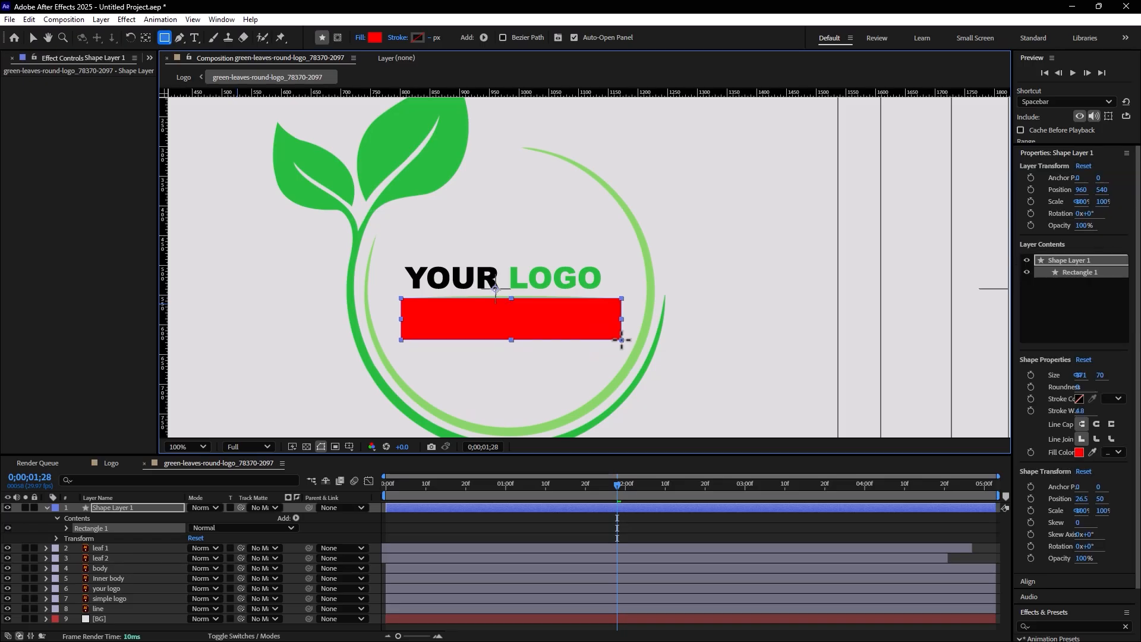
left_click(35, 39)
right_click(107, 505)
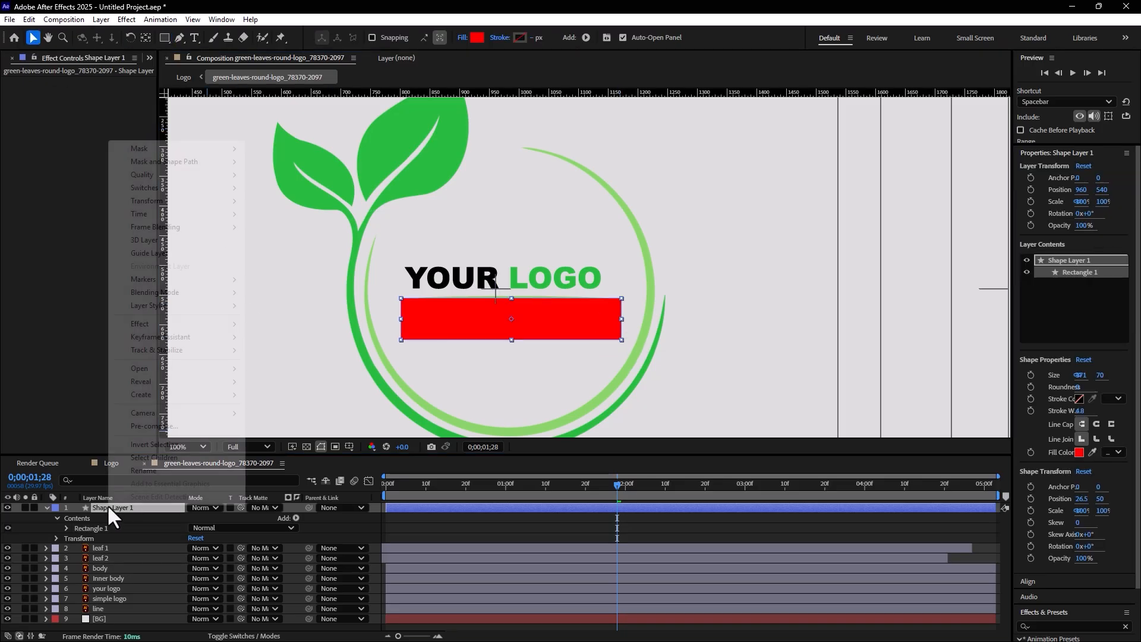
left_click(138, 472)
type("Mask")
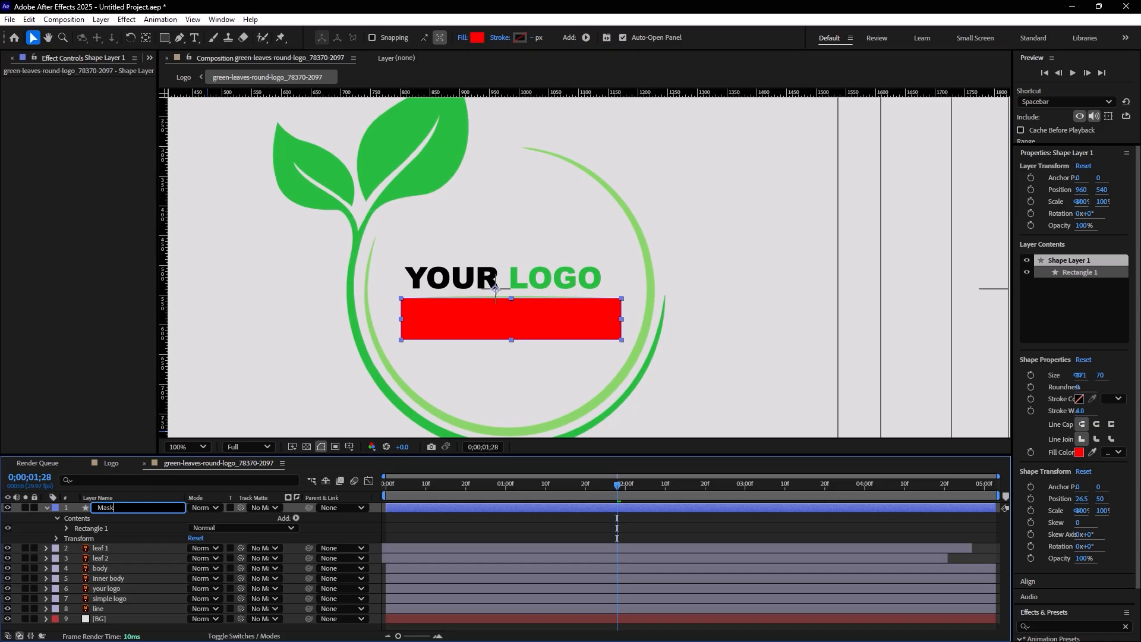
left_click(333, 524)
left_click(47, 507)
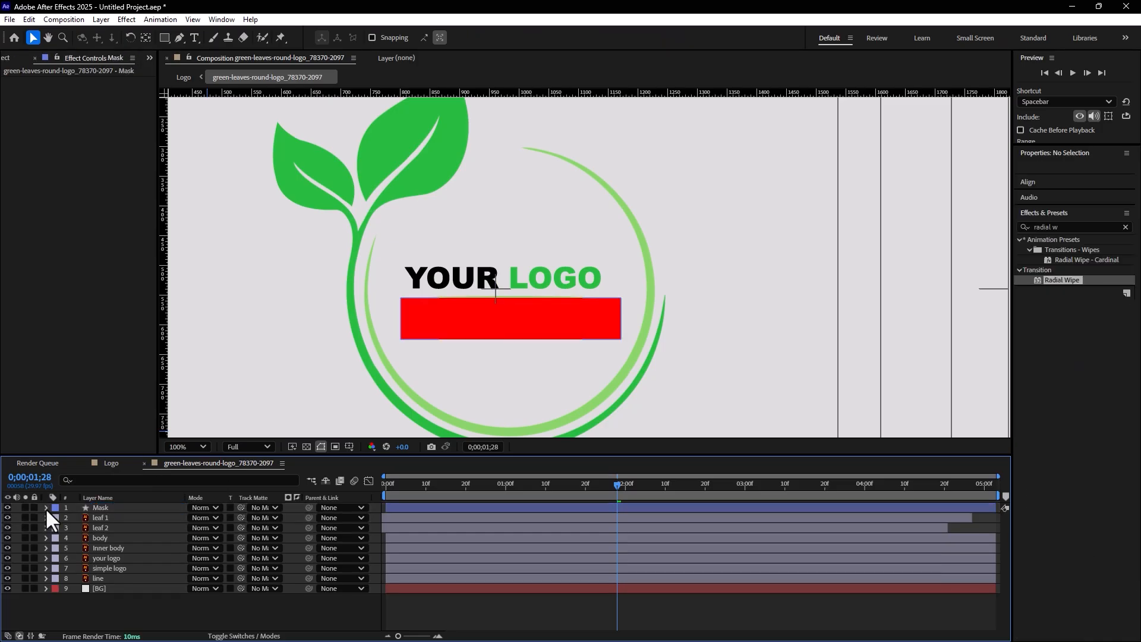
Move the Mask layer directly above the simple logo layer and hide it
left_click_drag(98, 505, 113, 566)
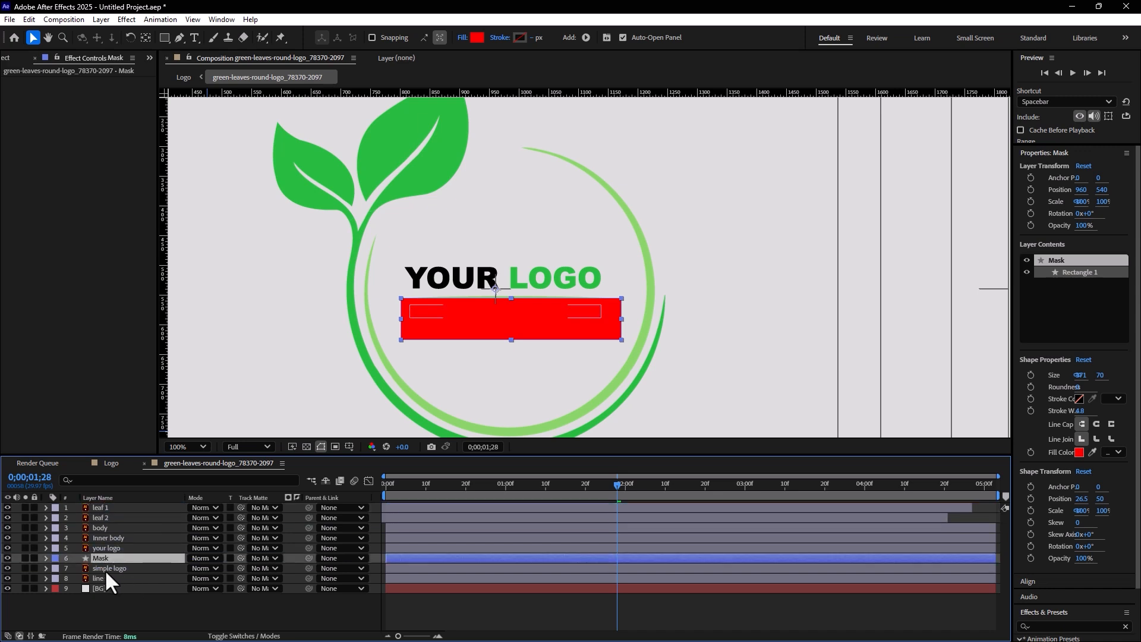
key("F4")
key("F4")
key("F4")
key("F4")
left_click(34, 538)
left_click(34, 537)
left_click(7, 557)
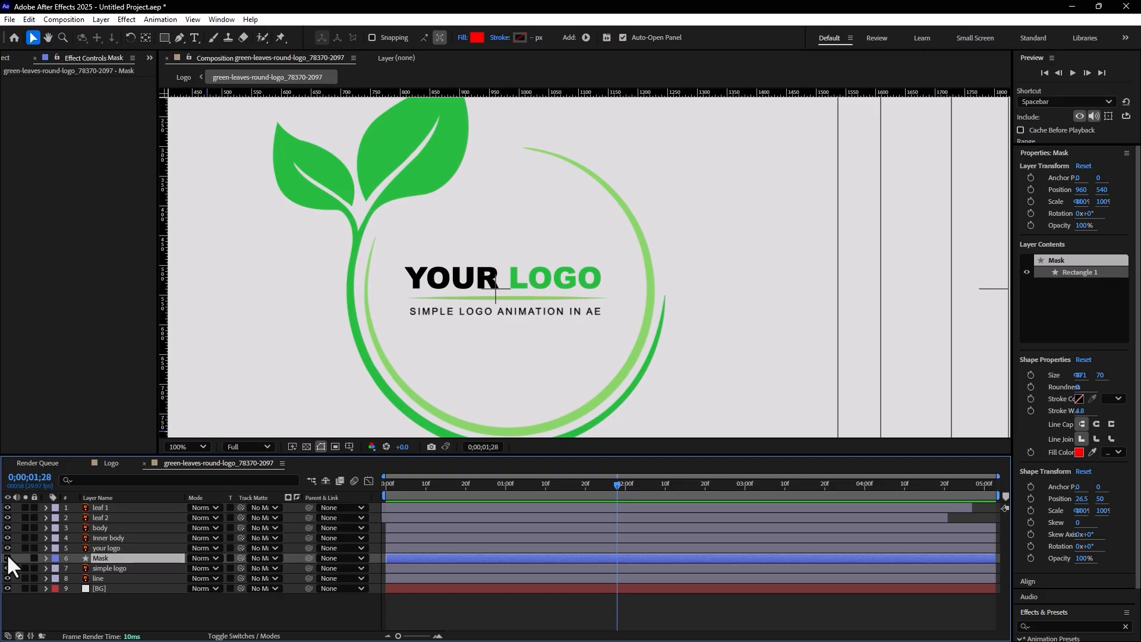
left_click(7, 557)
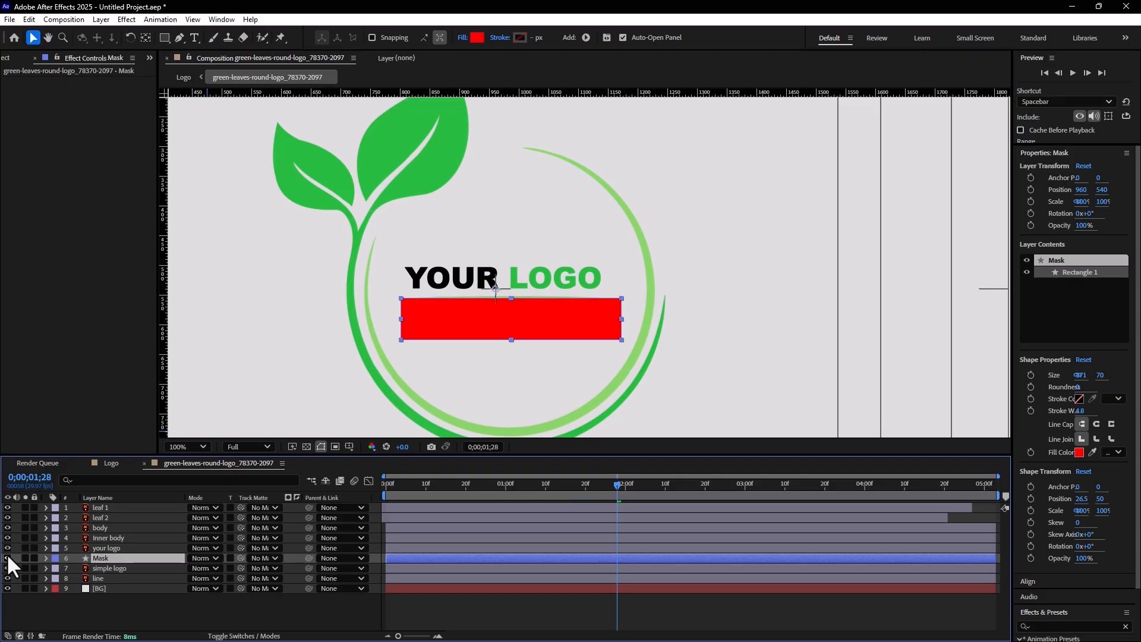
left_click(262, 557)
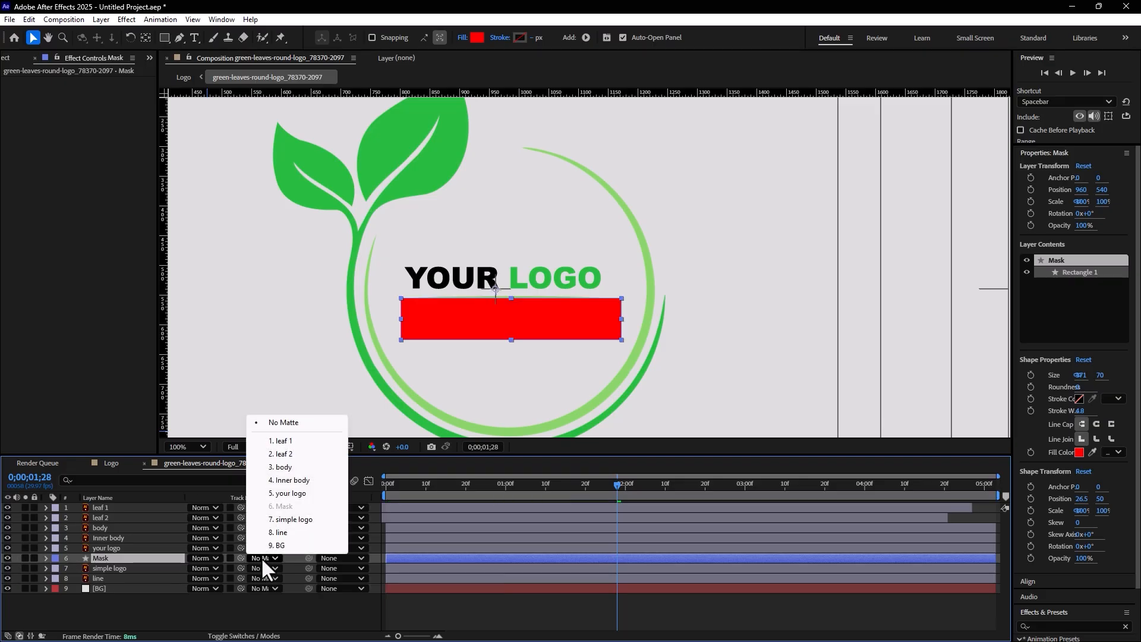
left_click(287, 519)
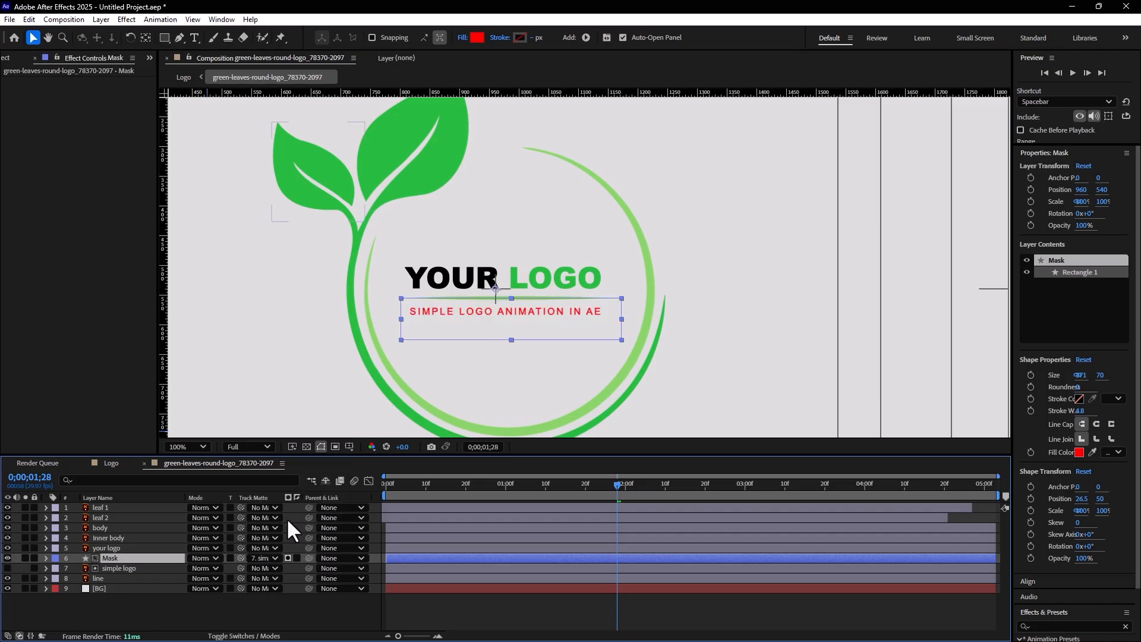
left_click(286, 557)
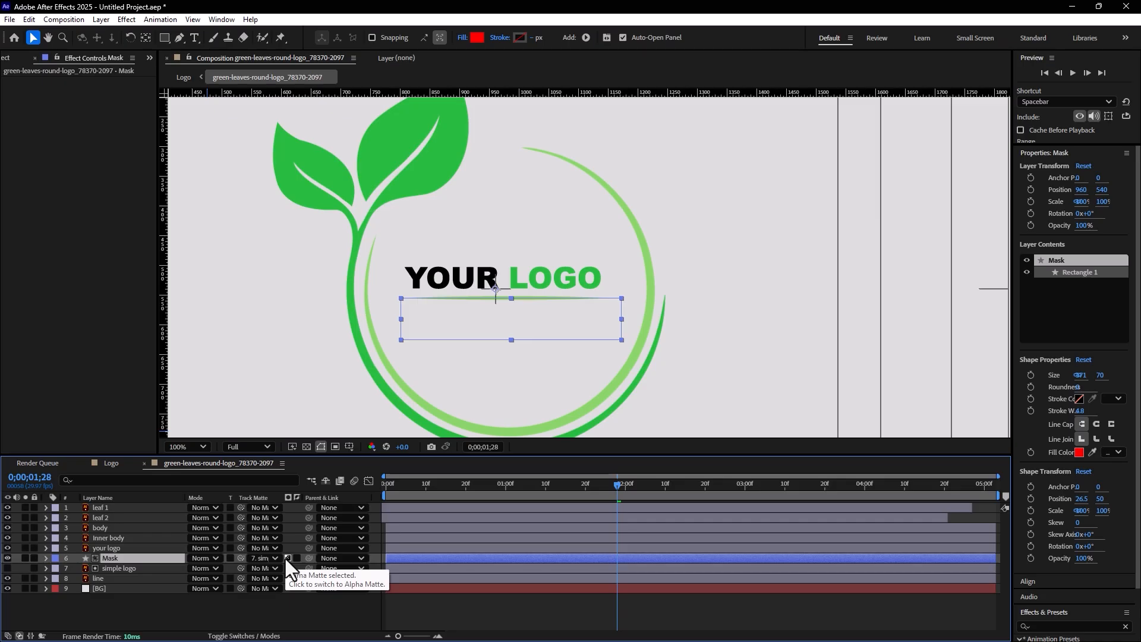
left_click(285, 558)
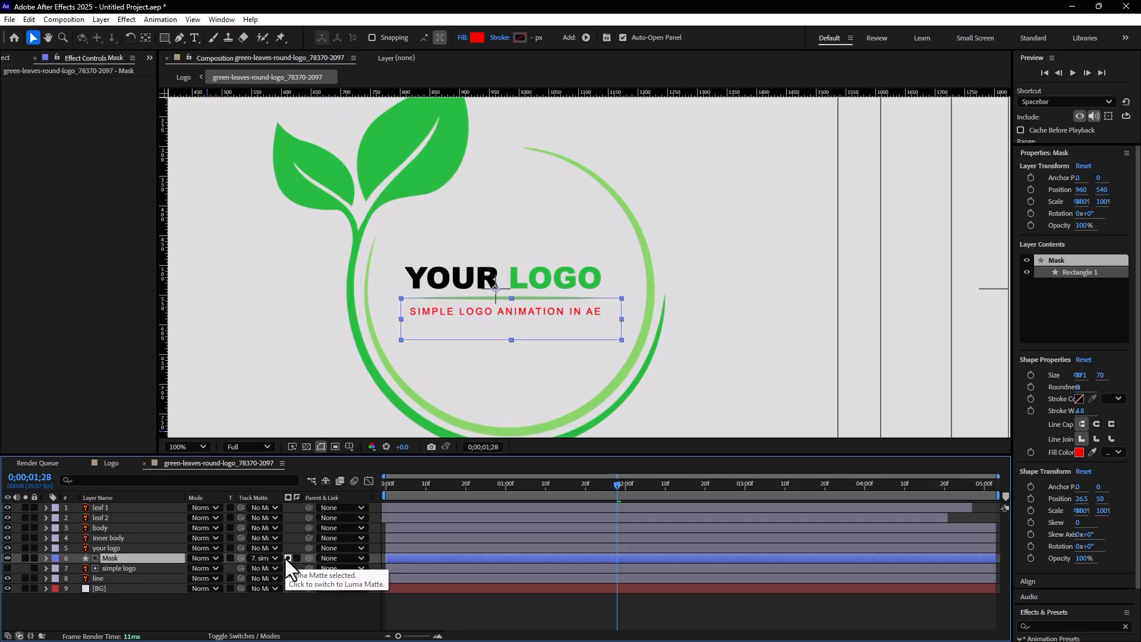
left_click(270, 557)
left_click(288, 420)
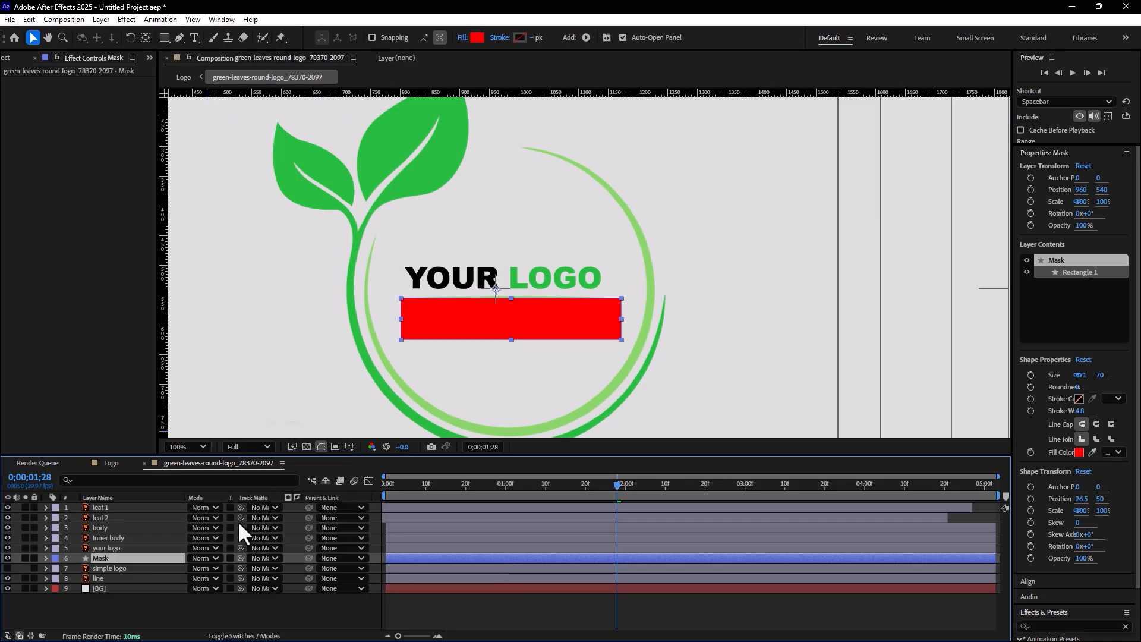
left_click(8, 568)
Set the simple logo layer's track matte to the Mask layer
left_click(143, 567)
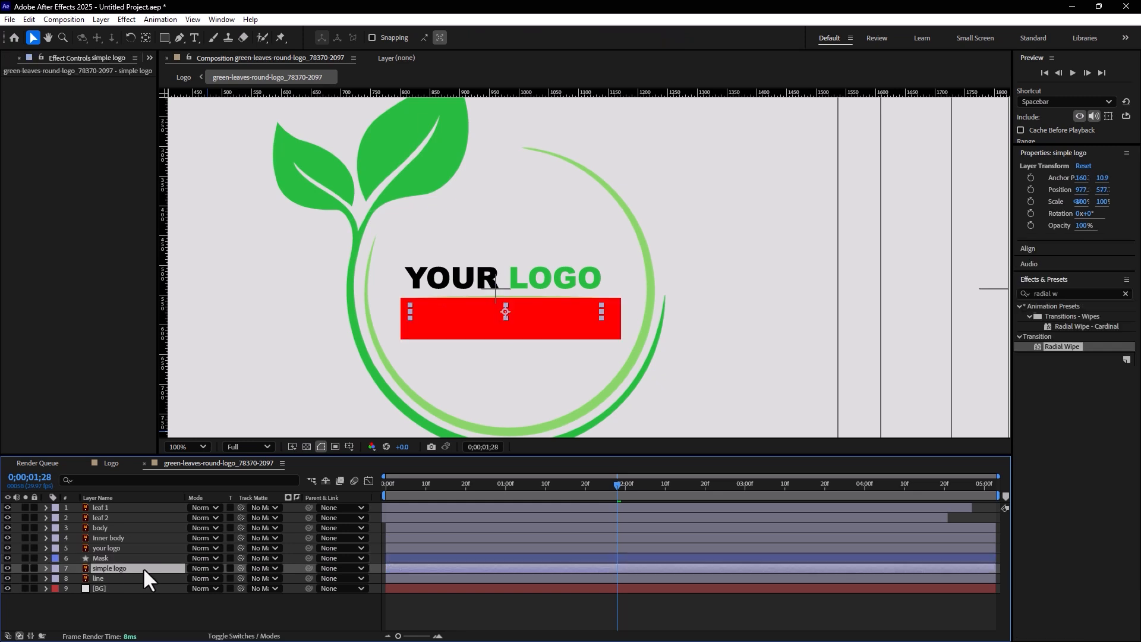
left_click(268, 566)
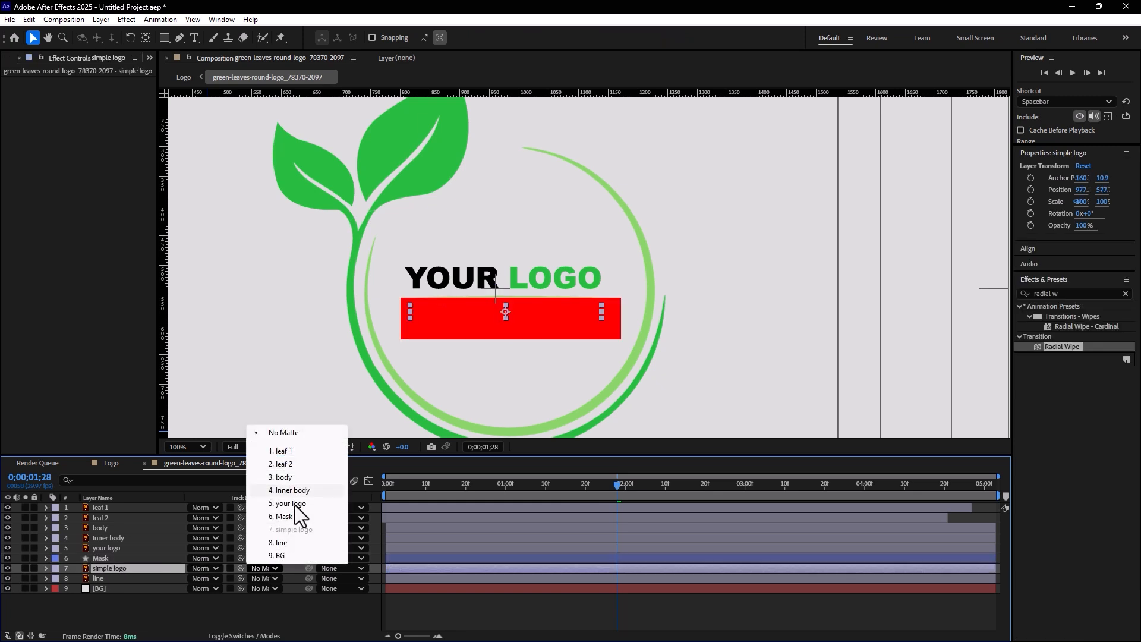
left_click(284, 517)
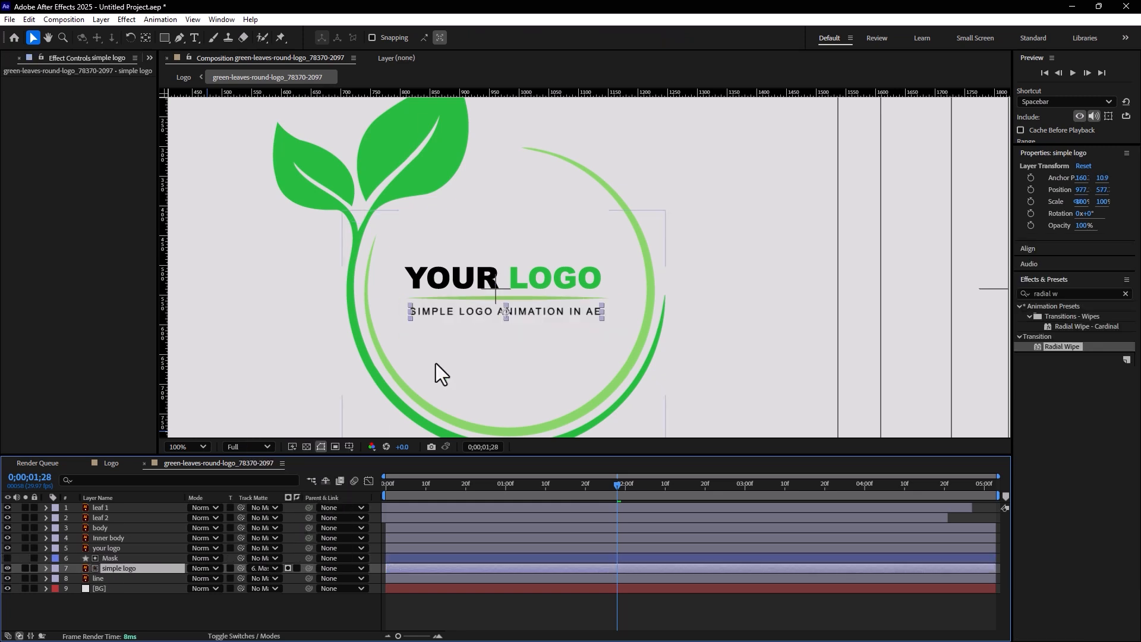
Move the tagline straight up out of its mask to about 977.1, 547.7 and keyframe its Position at 0;00;01;27
left_click_drag(443, 313, 451, 294)
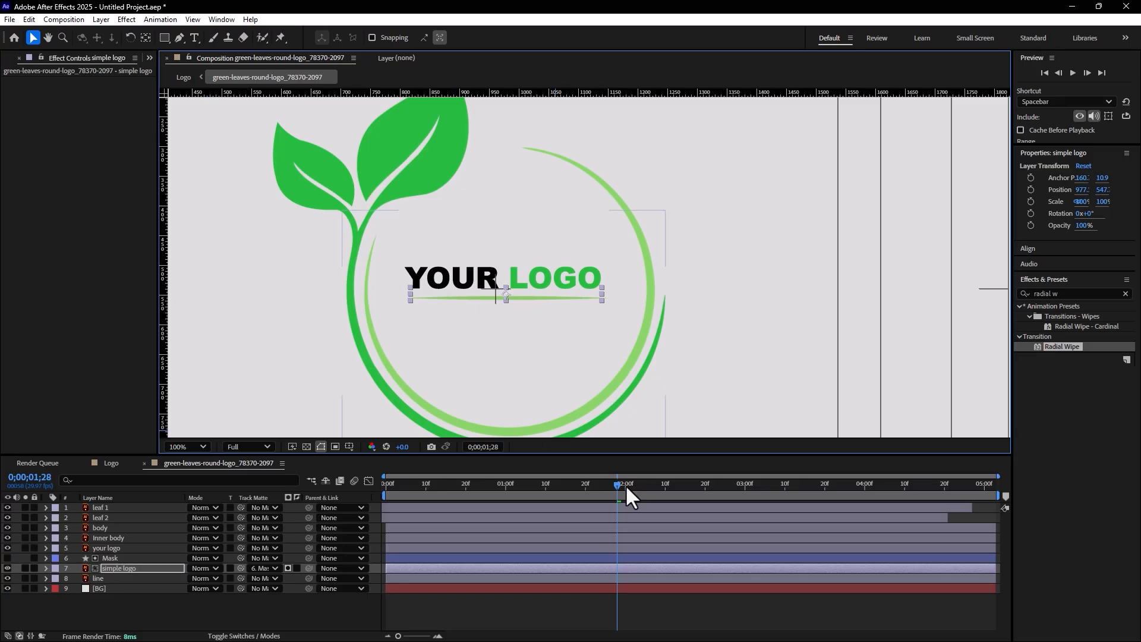
mouse_move(619, 483)
left_mouse_down()
mouse_move(601, 485)
mouse_move(614, 484)
left_mouse_up()
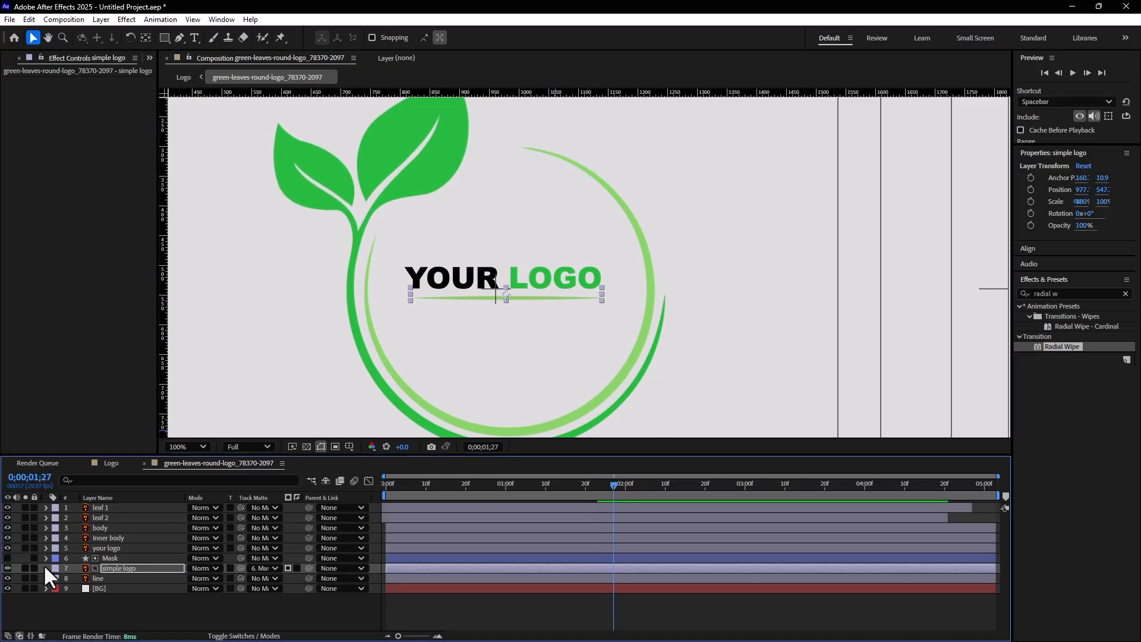
key("alt+shift+p")
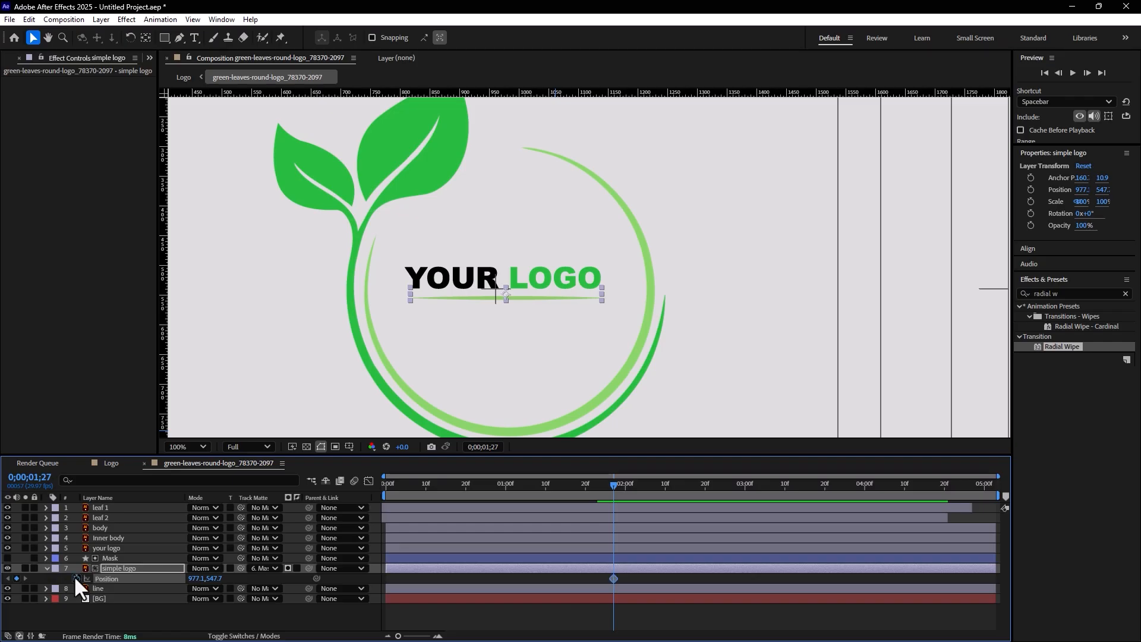
At 0;00;02;08, move the tagline back down below the line to 977.1, 578.7 as a second Position keyframe
key("Page_Down")
key("Page_Down")
key("Page_Down")
key("Page_Down")
key("Page_Down")
key("Page_Down")
key("Page_Down")
key("Page_Down")
key("Page_Down")
key("Page_Down")
key("Page_Down")
key("shift+Down")
key("shift+Down")
key("shift+Down")
key("Down")
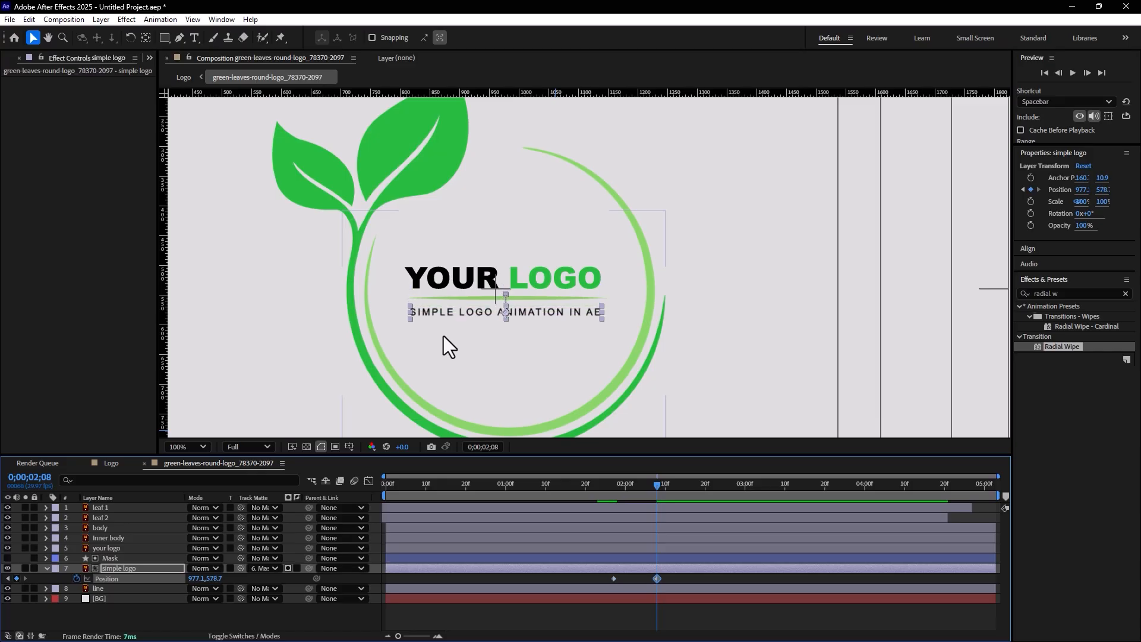
Apply Easy Ease to the simple logo layer's Position keyframe at 0;00;02;08
right_click(654, 577)
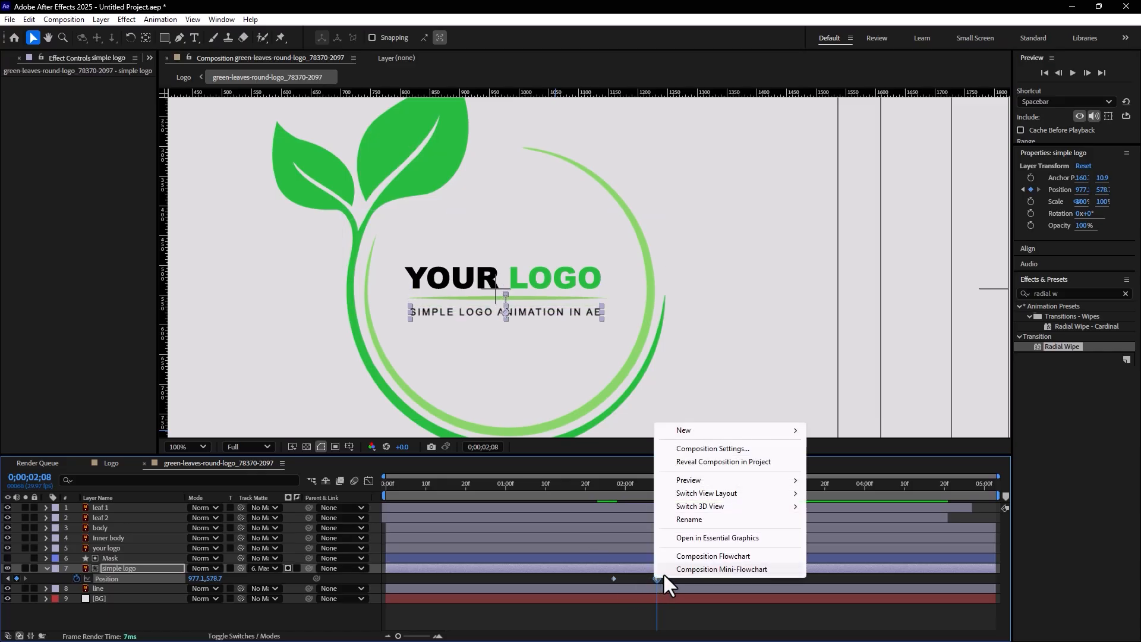
left_click(655, 578)
right_click(656, 577)
mouse_move(767, 569)
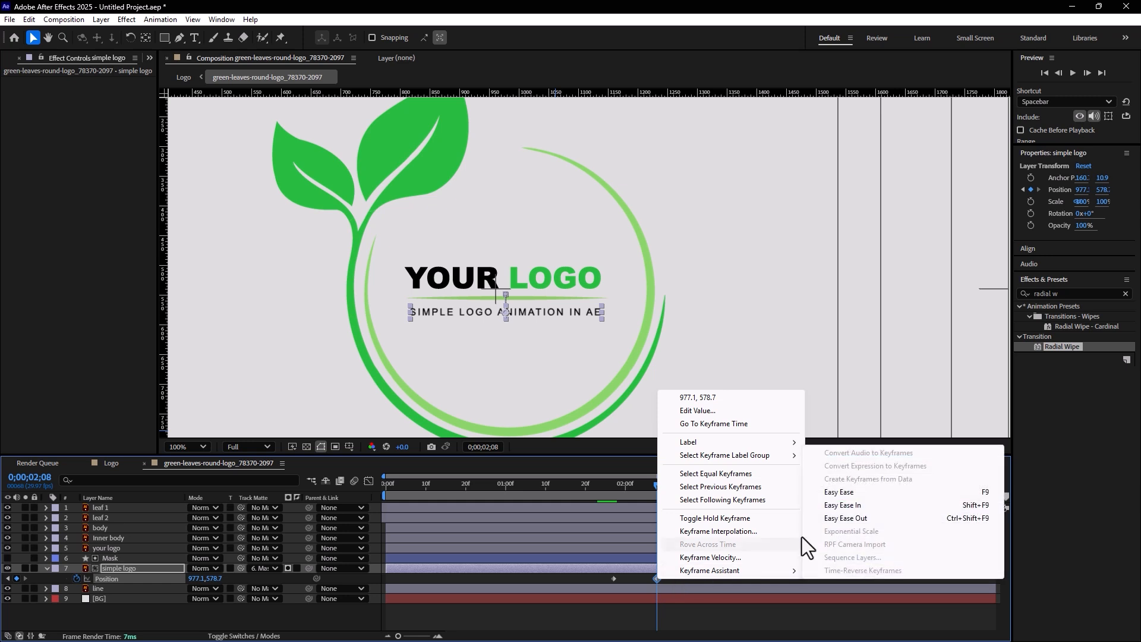
left_click(836, 493)
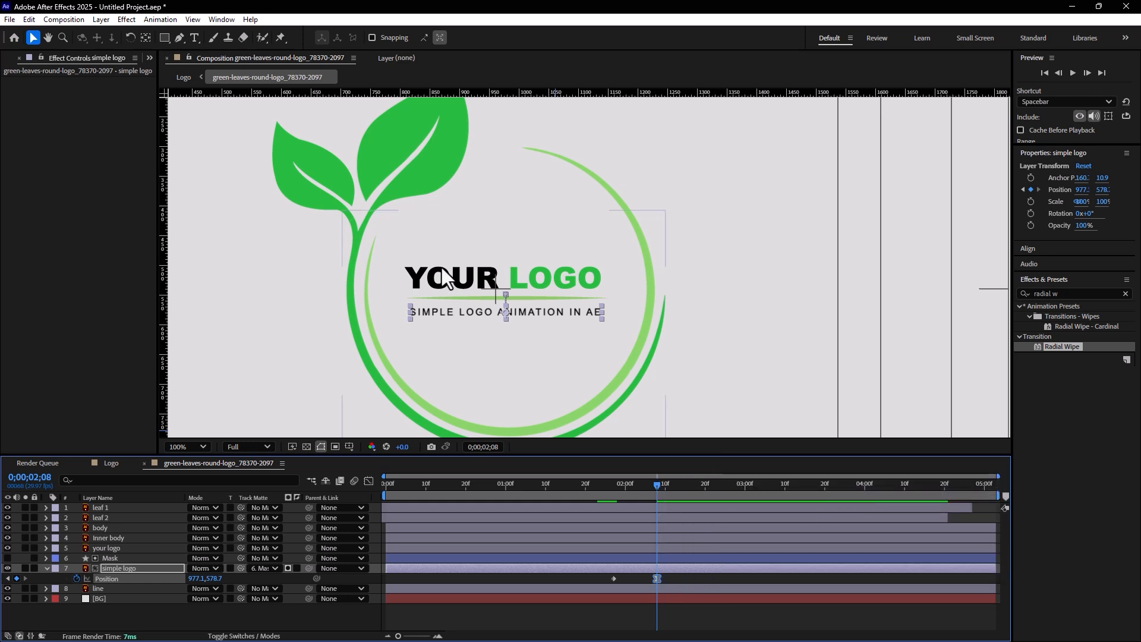
Duplicate the Mask layer, place the copy directly above the your logo layer and make it visible
left_click(107, 548)
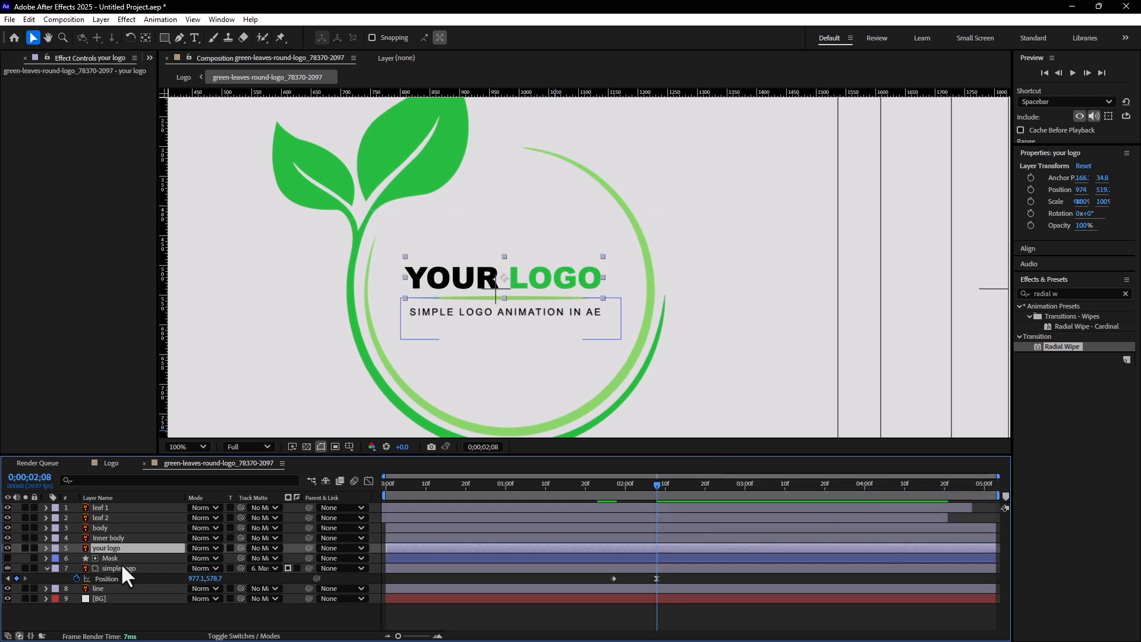
left_click(125, 556)
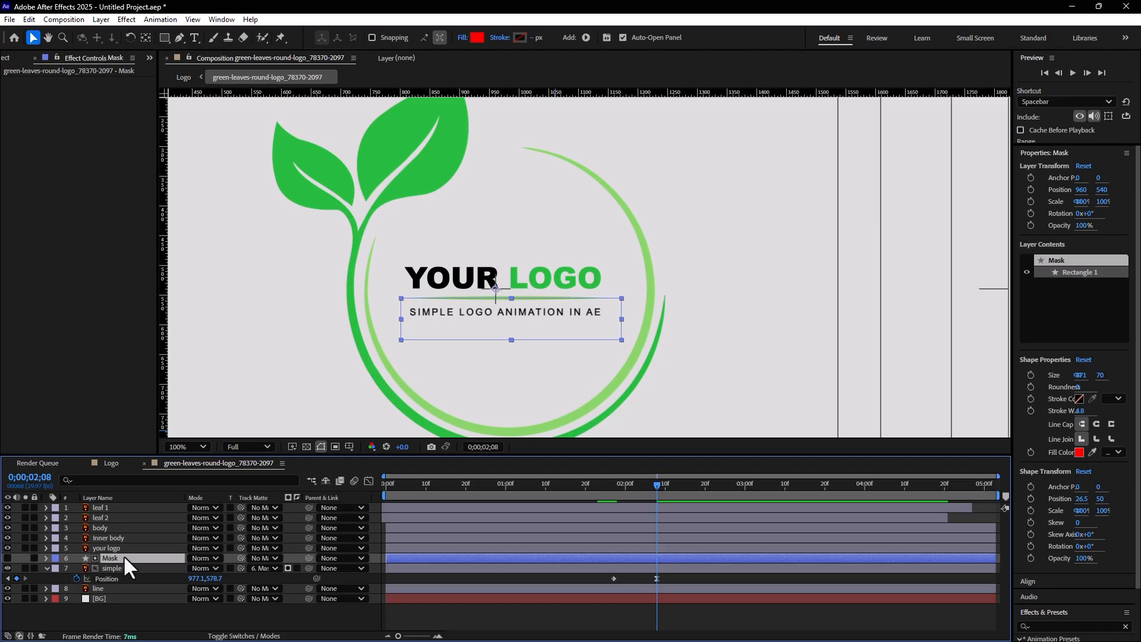
key("ctrl+d")
left_click_drag(117, 555, 125, 540)
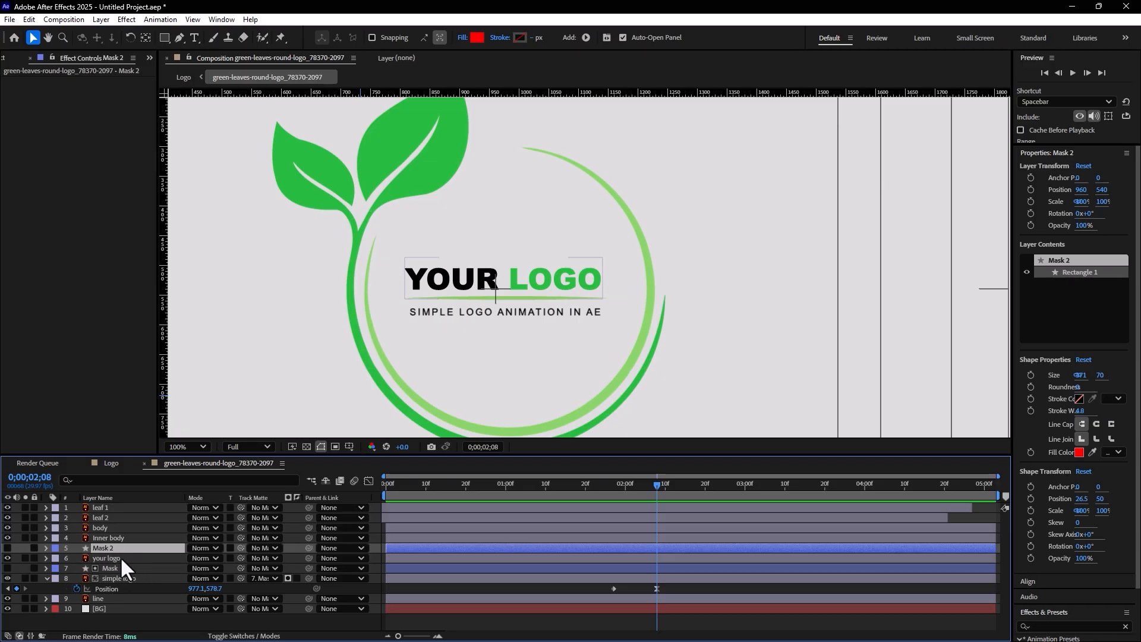
left_click(8, 548)
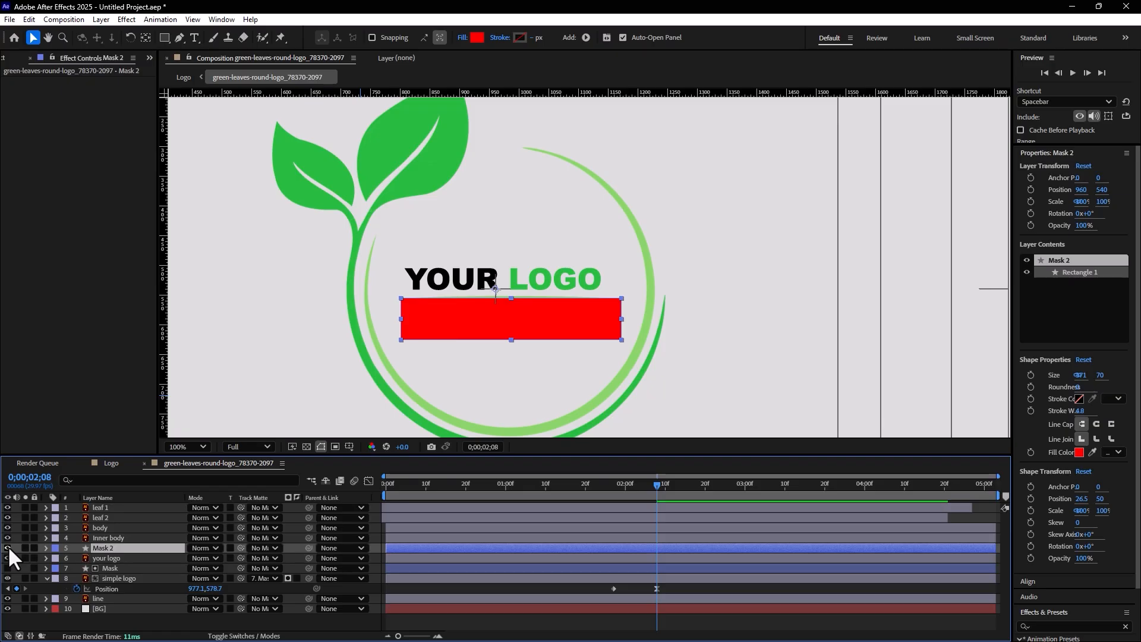
Set the your logo layer's track matte to Mask 2 and invert the matte
left_click(134, 557)
left_click(255, 556)
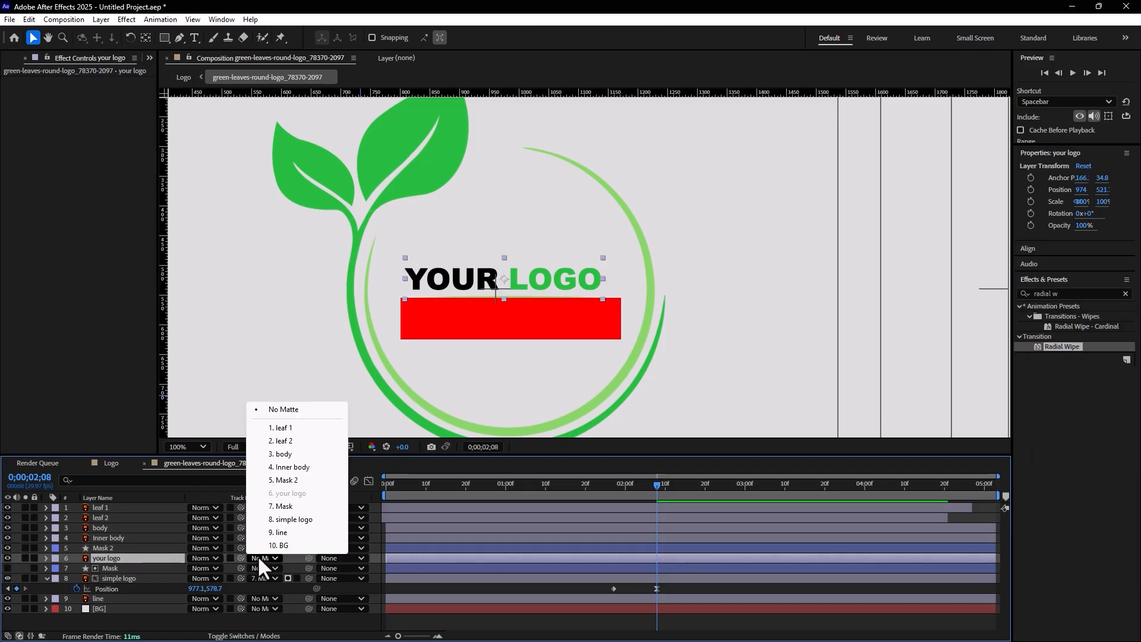
left_click(283, 479)
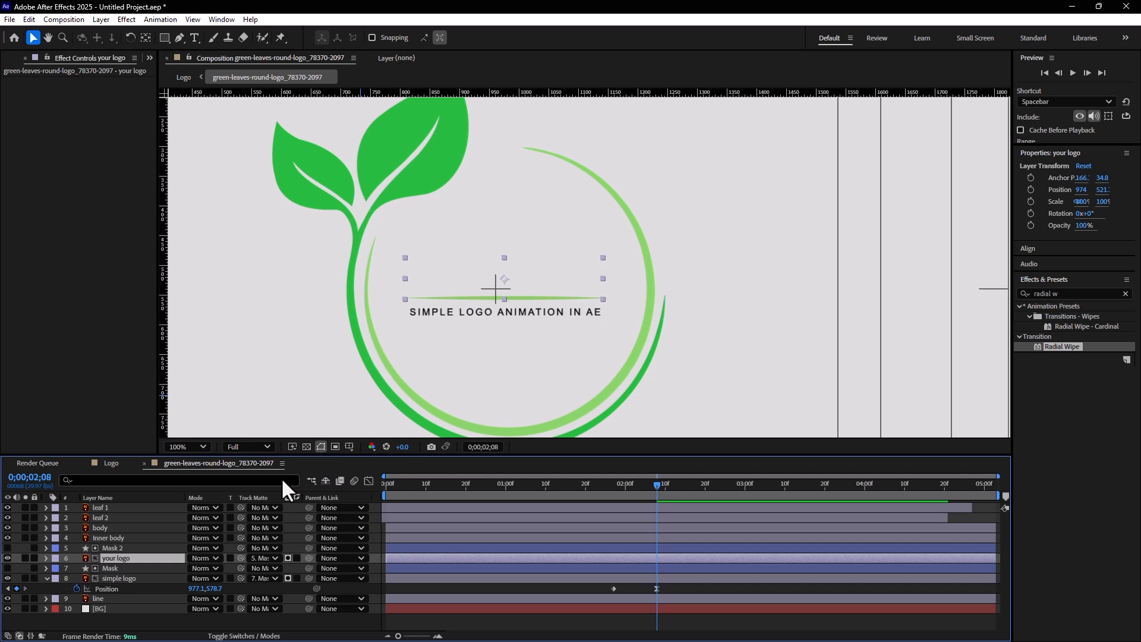
left_click(295, 558)
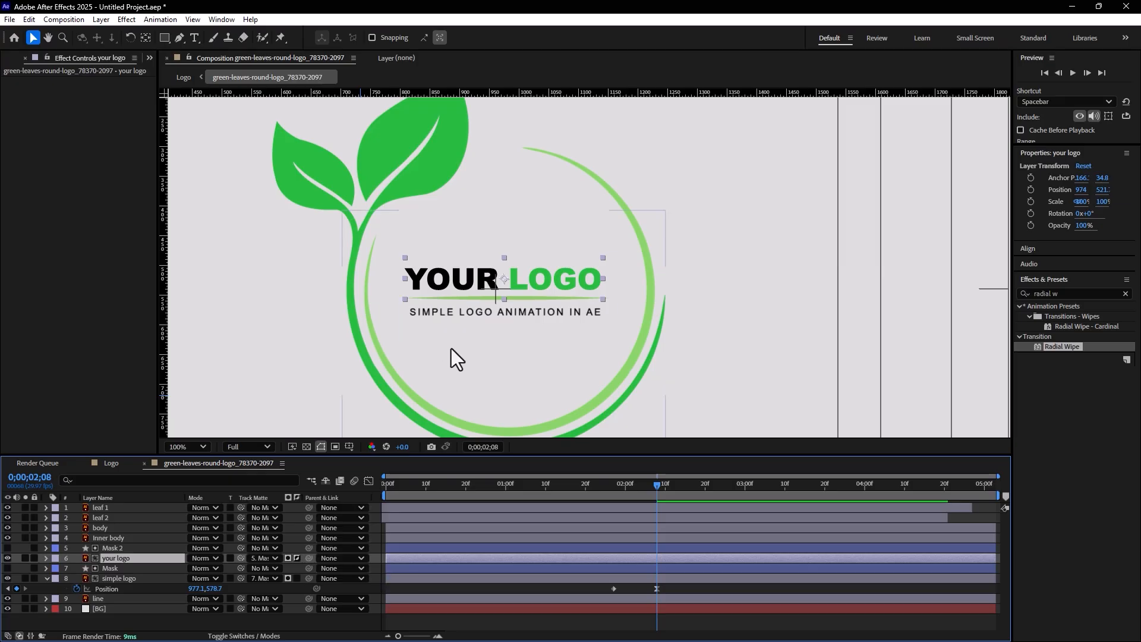
Move the YOUR LOGO text down below the line to about 974, 573.7 and keyframe its Position at 0;00;01;27
left_click_drag(460, 273, 460, 301)
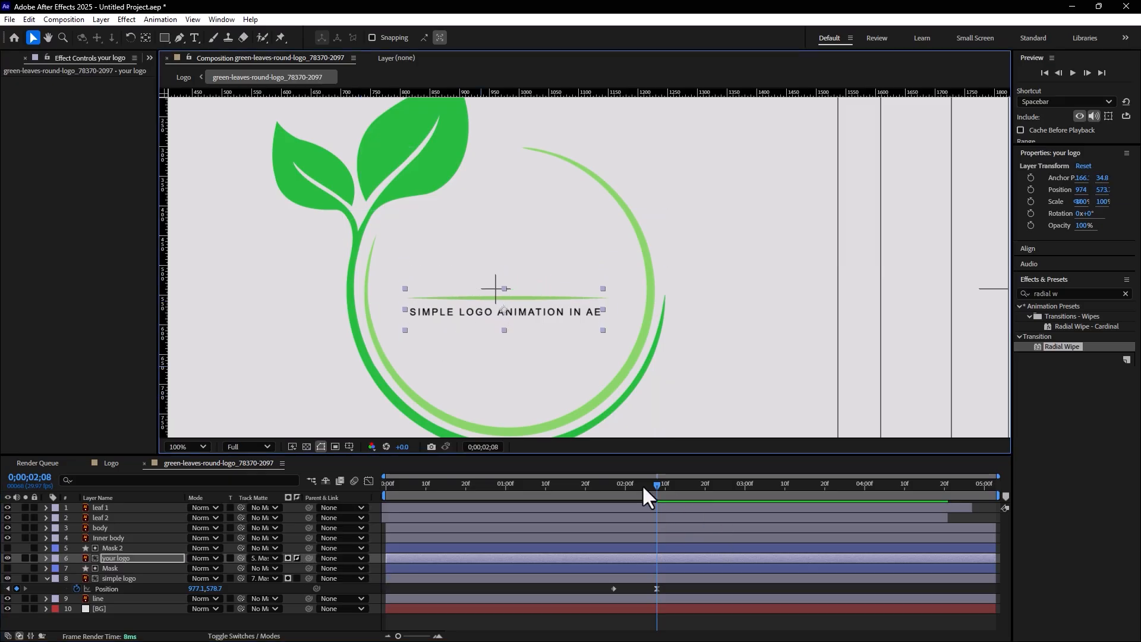
left_click(614, 486)
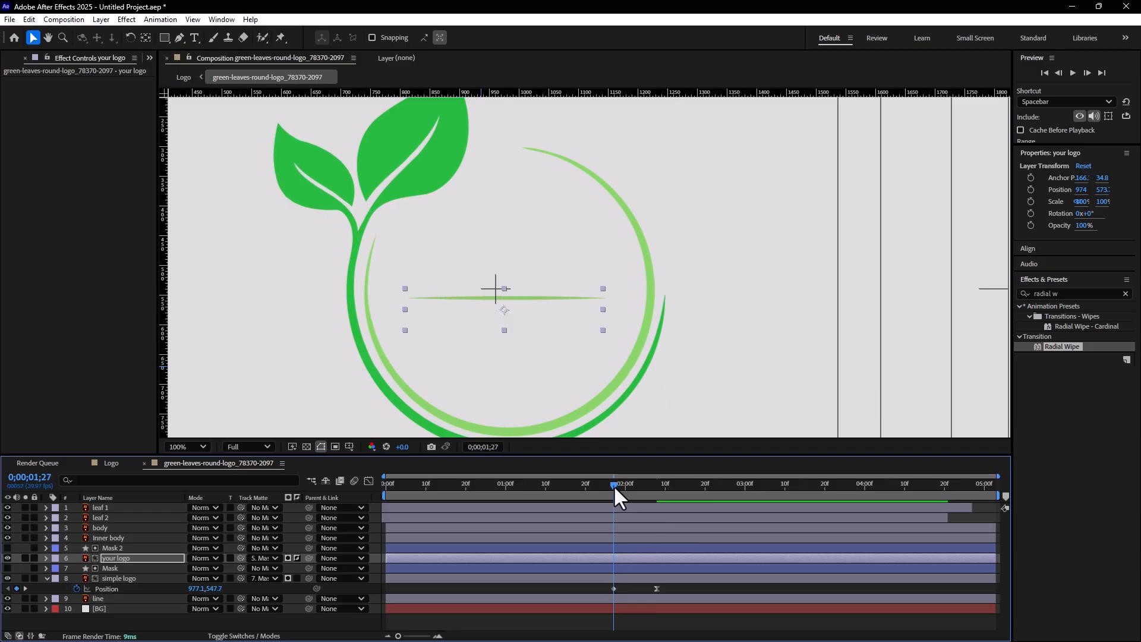
key("bracketleft")
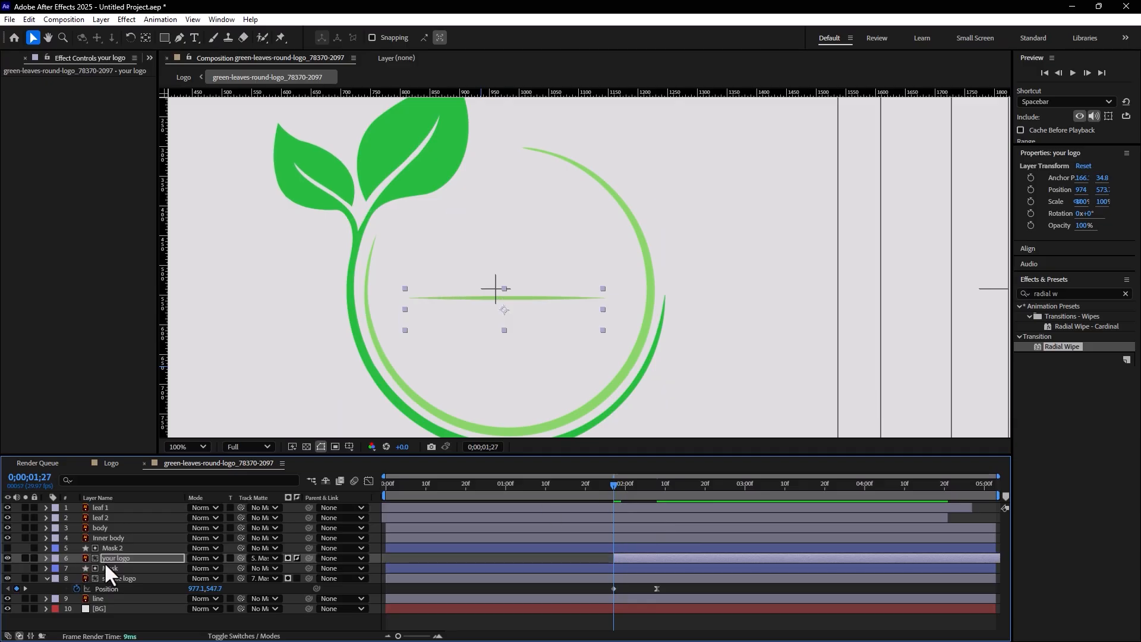
key("p")
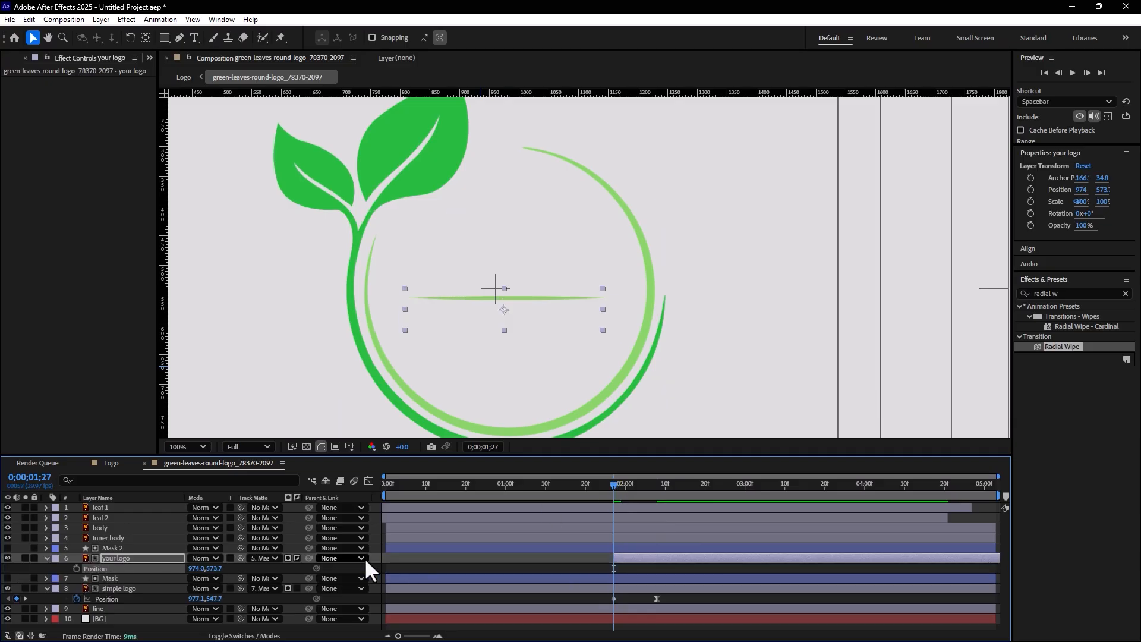
key("ctrl+z")
left_click(76, 568)
At 0;00;02;08, move the YOUR LOGO text up above the line to 974, 518.7 as a second Position keyframe
left_click(659, 484)
left_click_drag(659, 483, 656, 484)
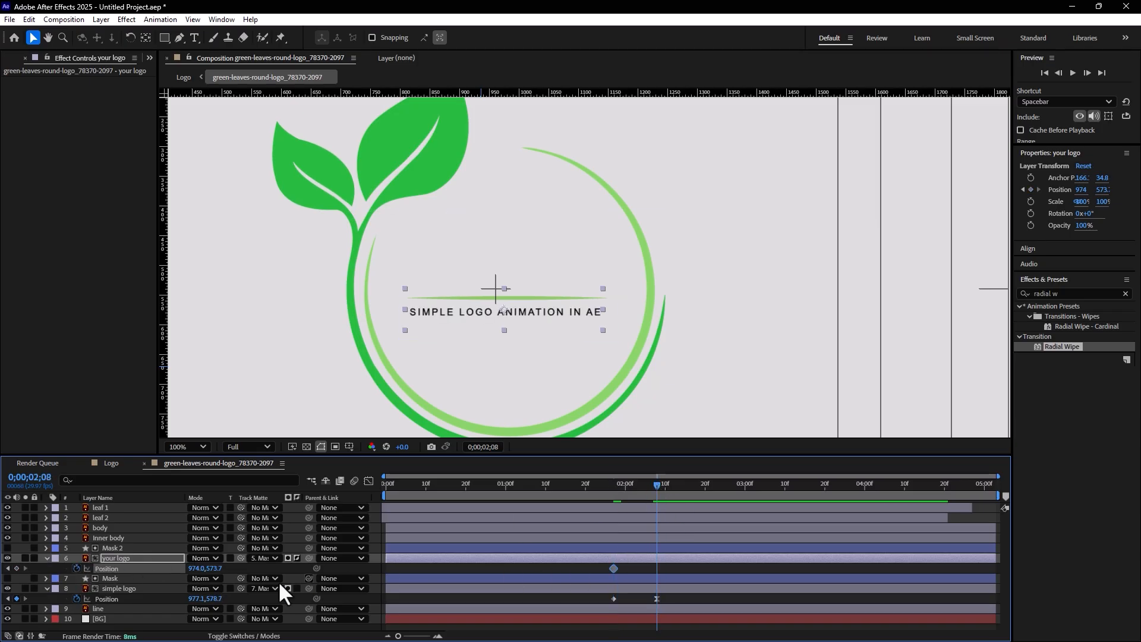
key("shift+Up")
key("shift+Up")
key("shift+Up")
key("shift+Up")
key("shift+Up")
key("shift+Up")
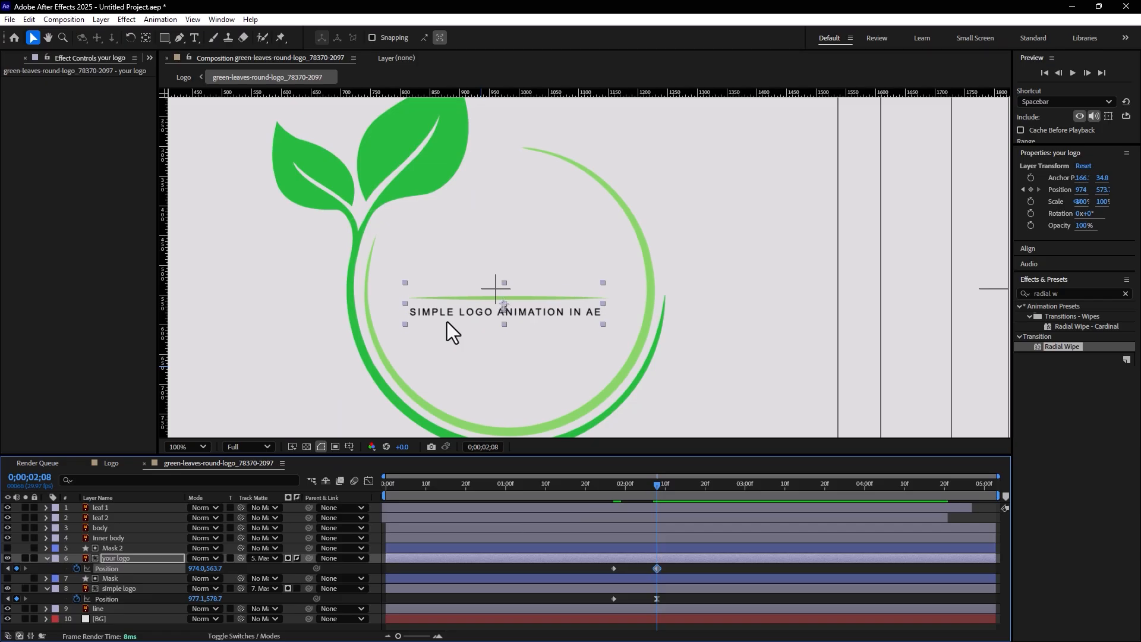
key("Down")
key("Down")
key("Down")
key("Down")
key("Down")
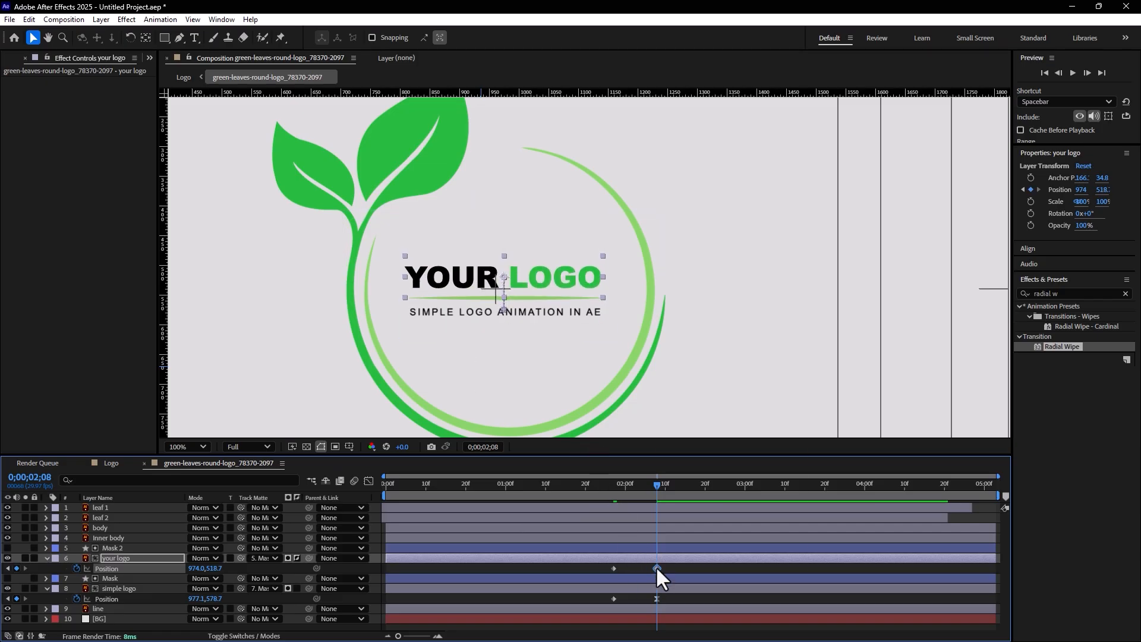
Apply Easy Ease to the your logo layer's Position keyframe at 0;00;02;08
right_click(656, 568)
mouse_move(683, 558)
left_click(847, 481)
left_click(707, 567)
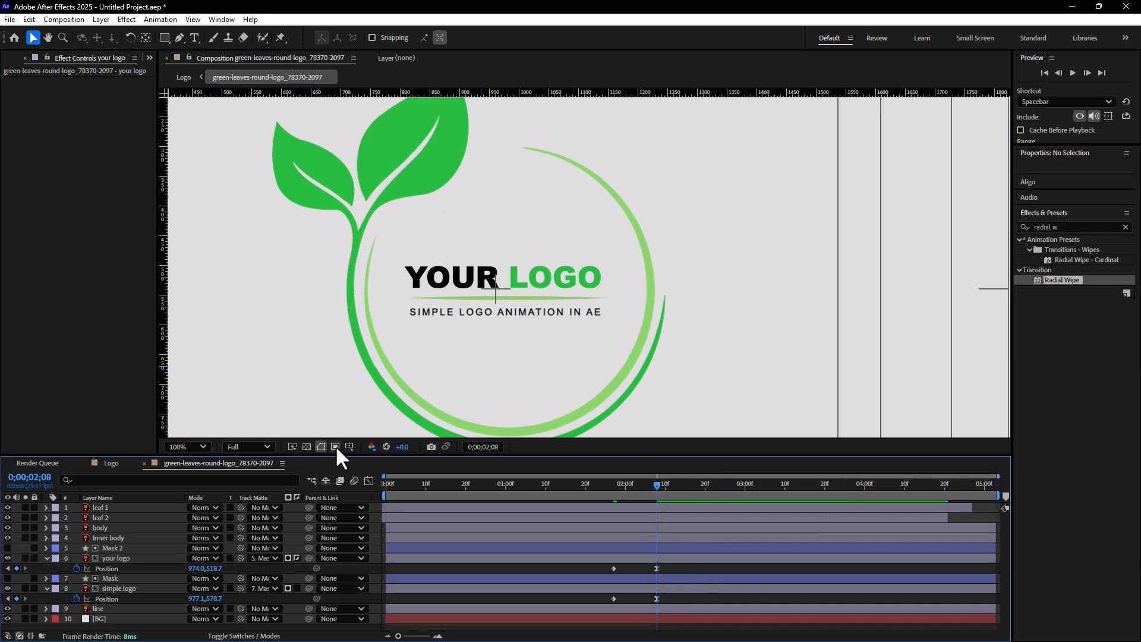
Fit the whole composition in the viewer and turn off the Title/Action Safe overlay
left_click(173, 445)
left_click(191, 209)
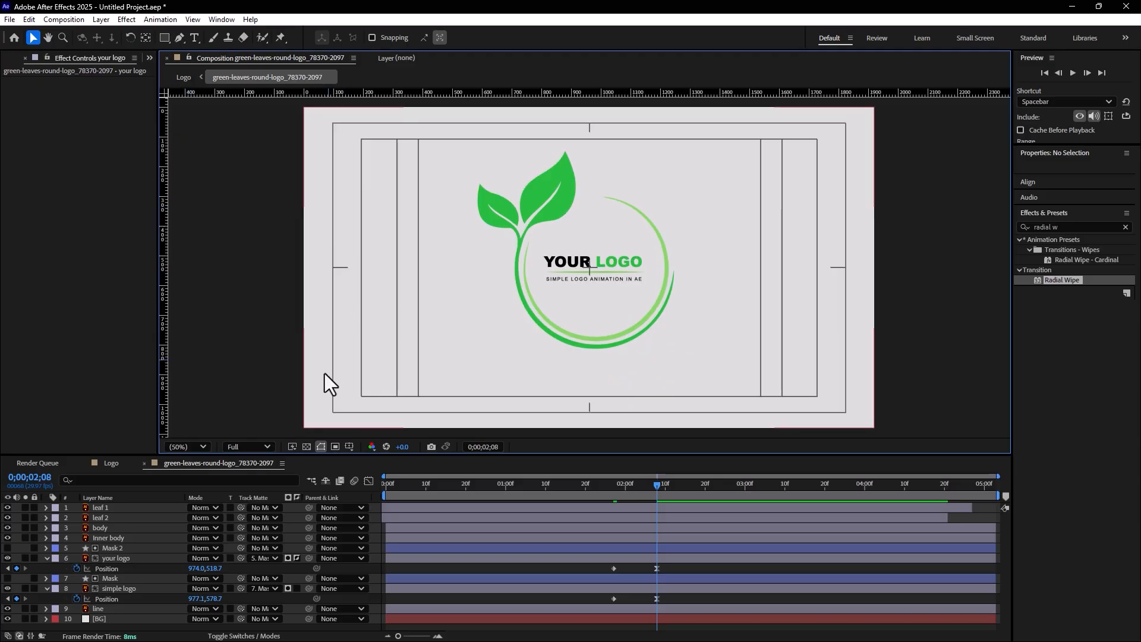
left_click(343, 447)
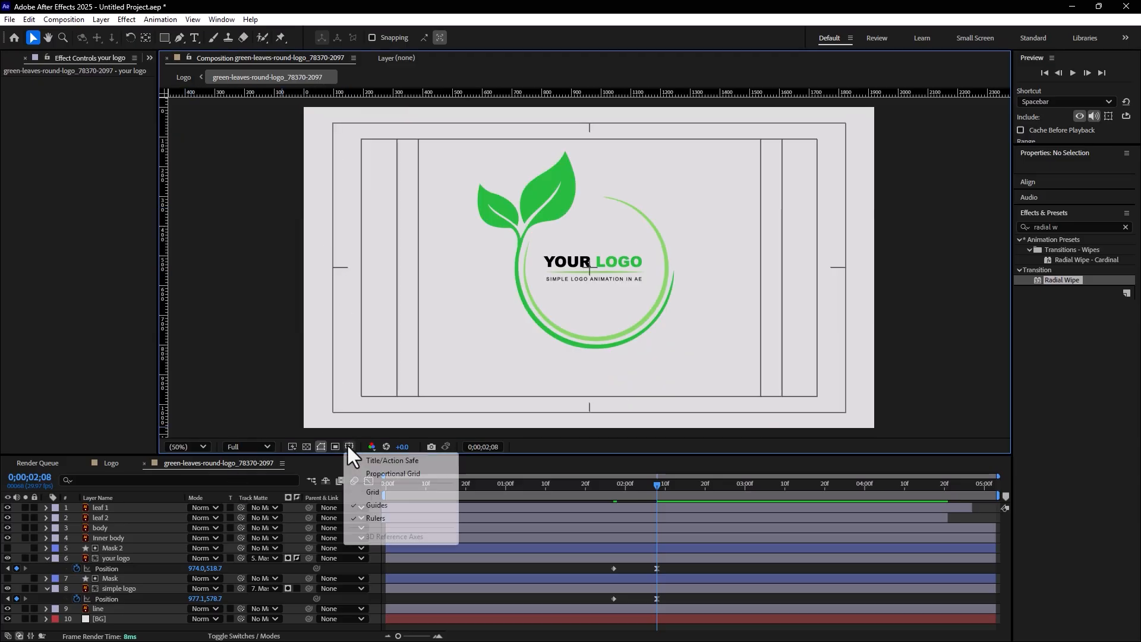
left_click(363, 457)
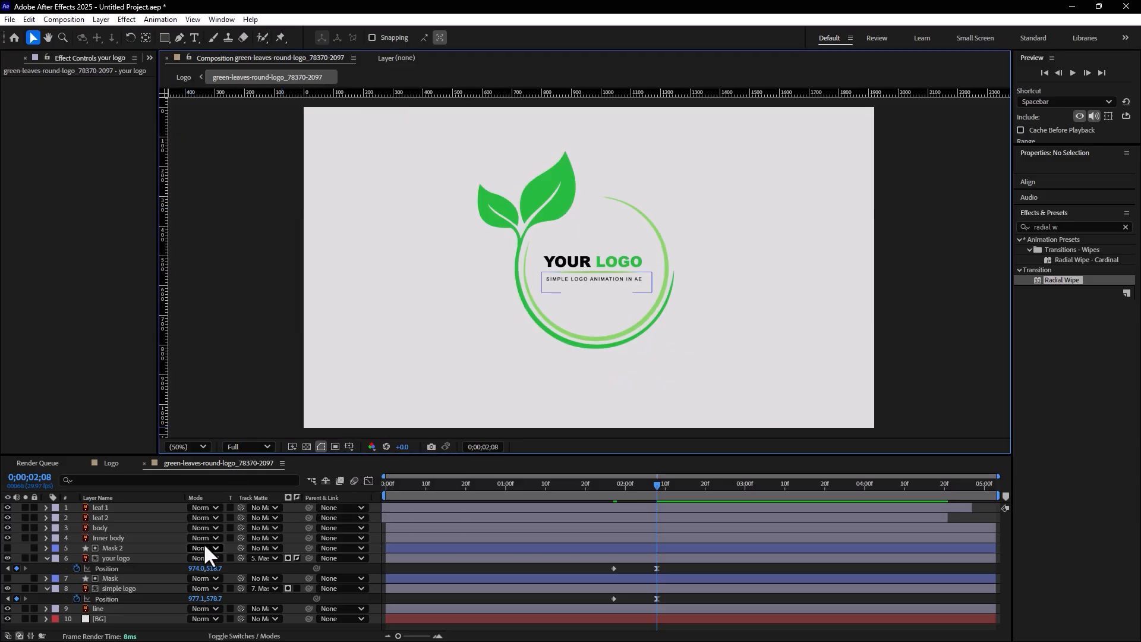
Select all ten layers and collapse their expanded properties in the timeline
key("ctrl+a")
left_click(47, 558)
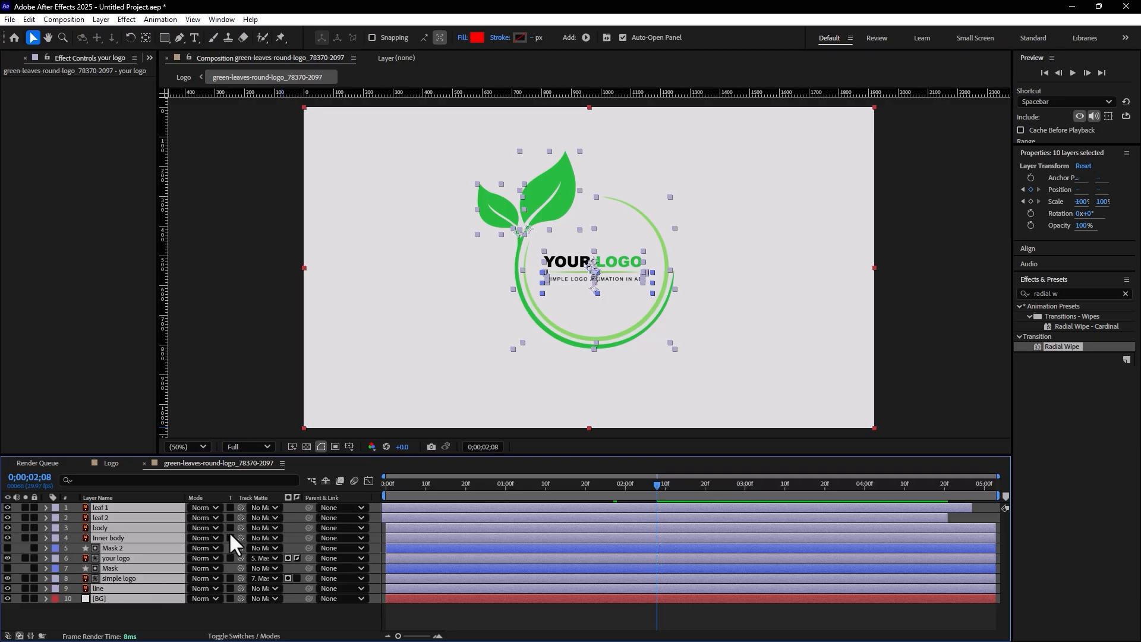
Enable motion blur on all ten layers and for the composition, then review the animation from the first frame
key("F4")
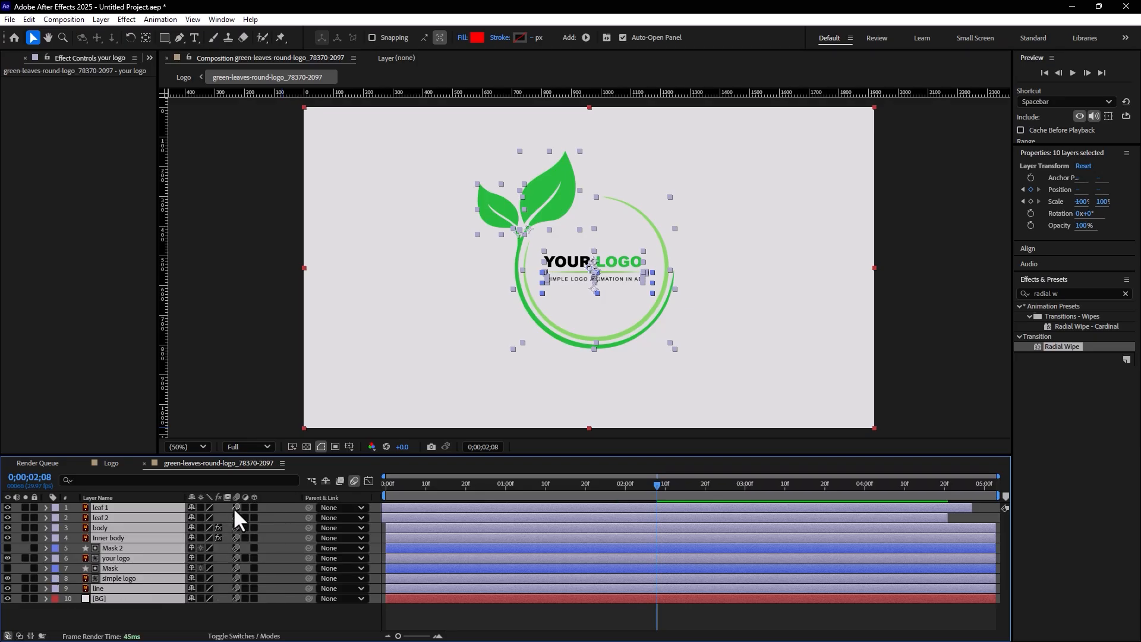
left_click(358, 605)
left_click(389, 481)
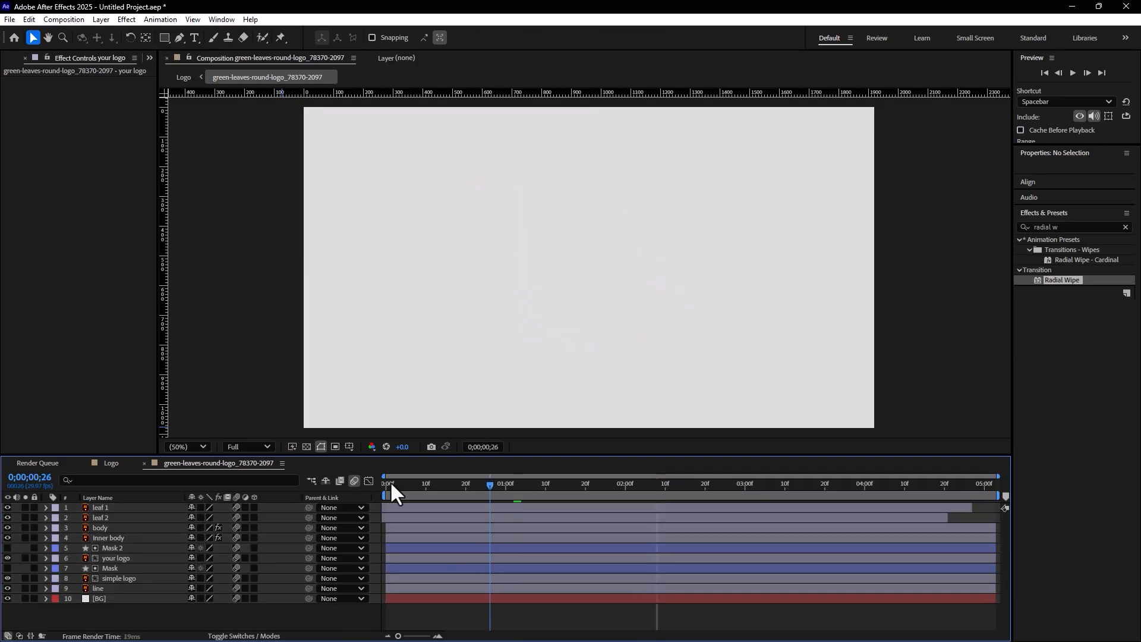
key("space")
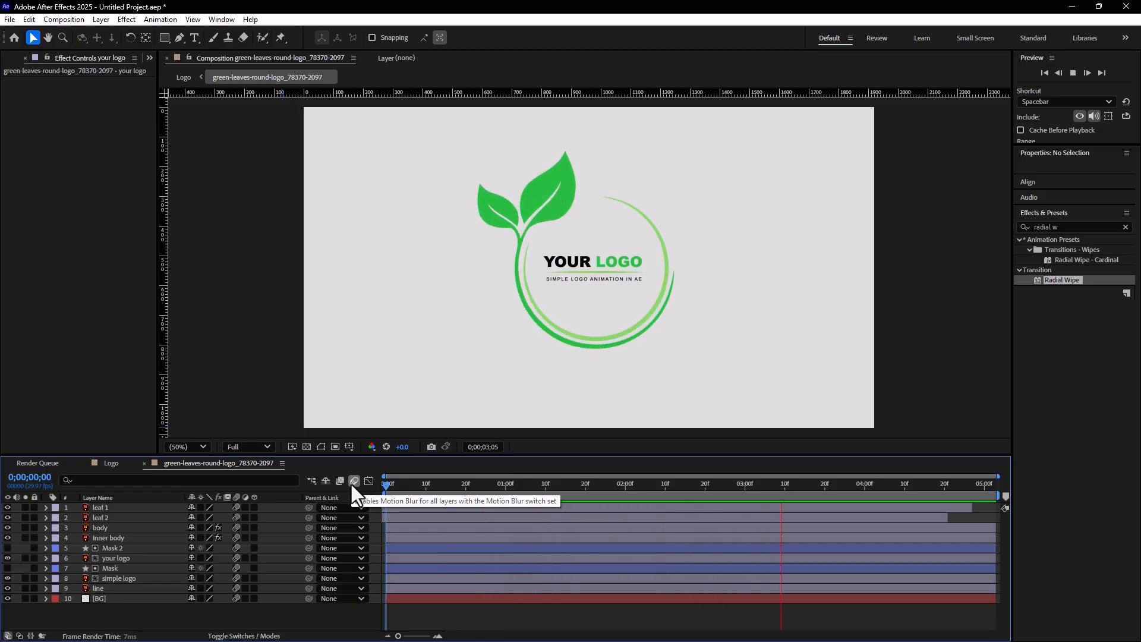
left_click_drag(400, 482, 592, 461)
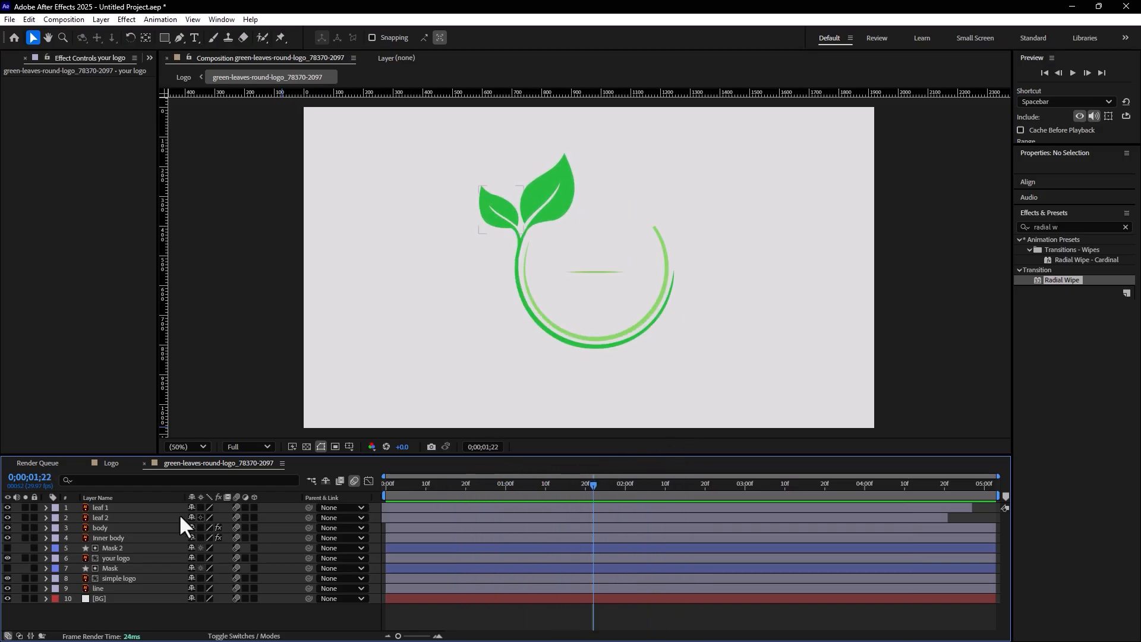
Move the last Position keyframes of the your logo and simple logo layers to 0;00;02;20 and preview the slower text reveals
left_click(115, 558)
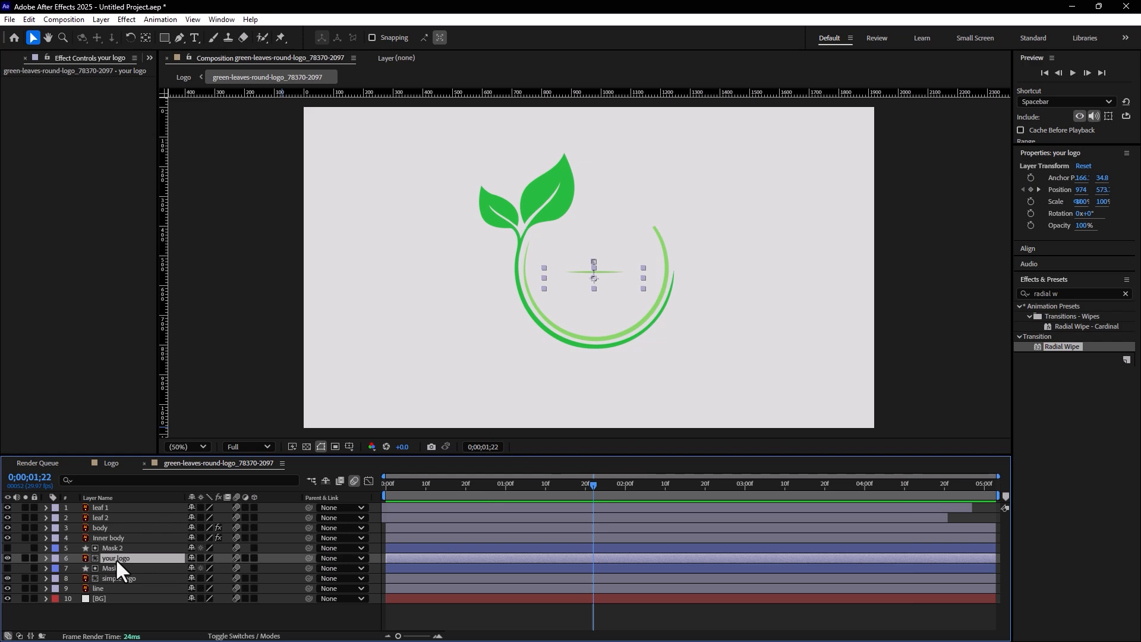
key("p")
left_click(128, 590)
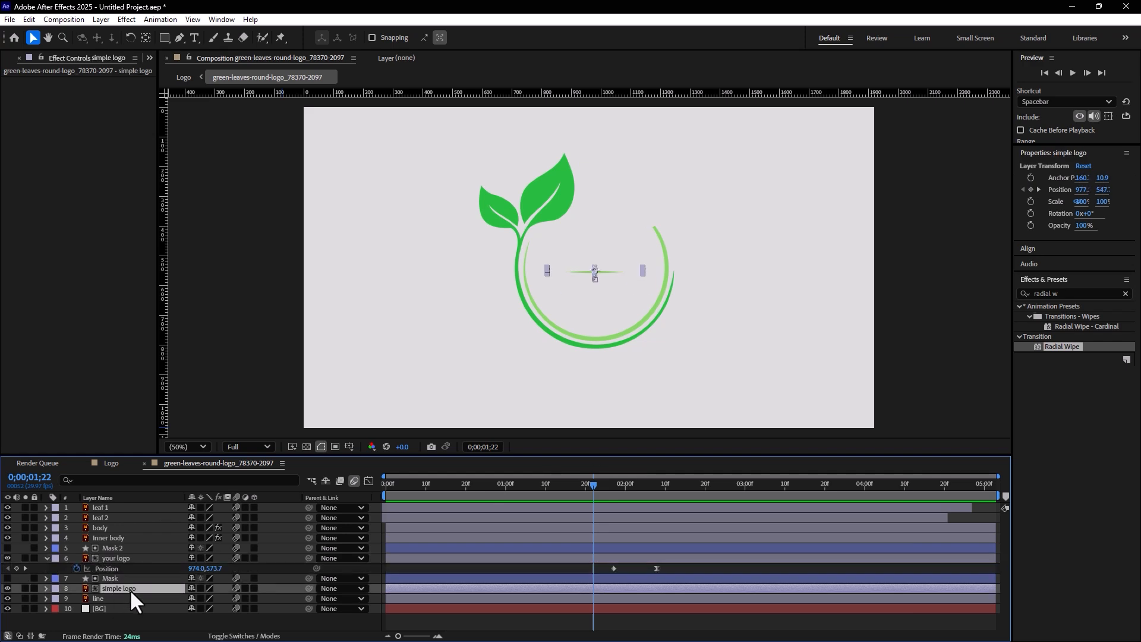
key("p")
left_click(705, 484)
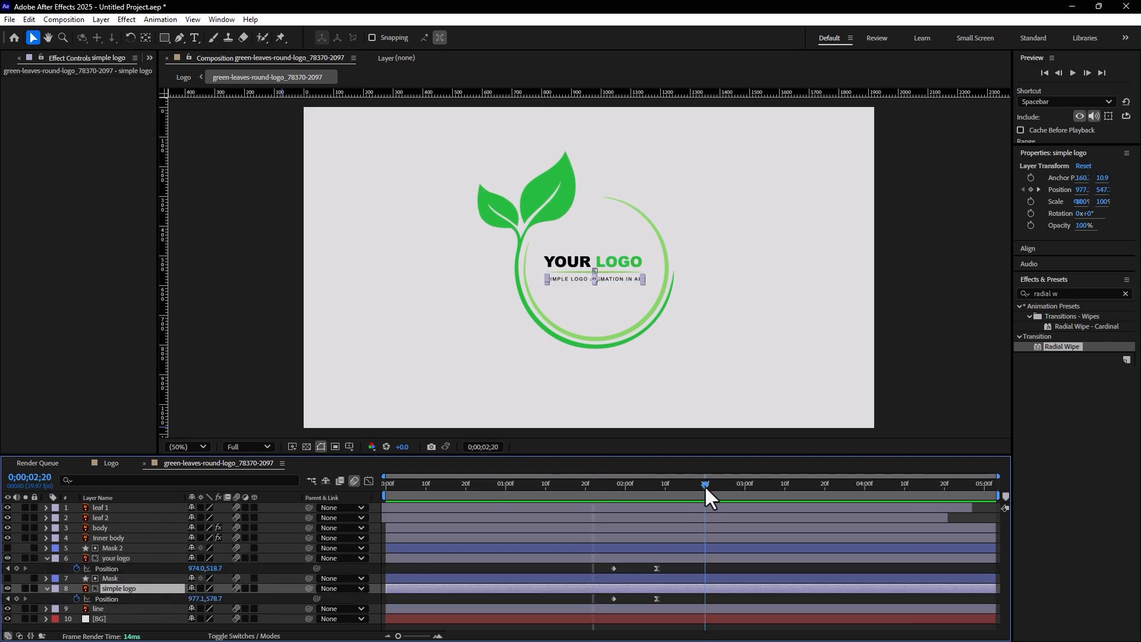
left_click_drag(657, 568, 705, 569)
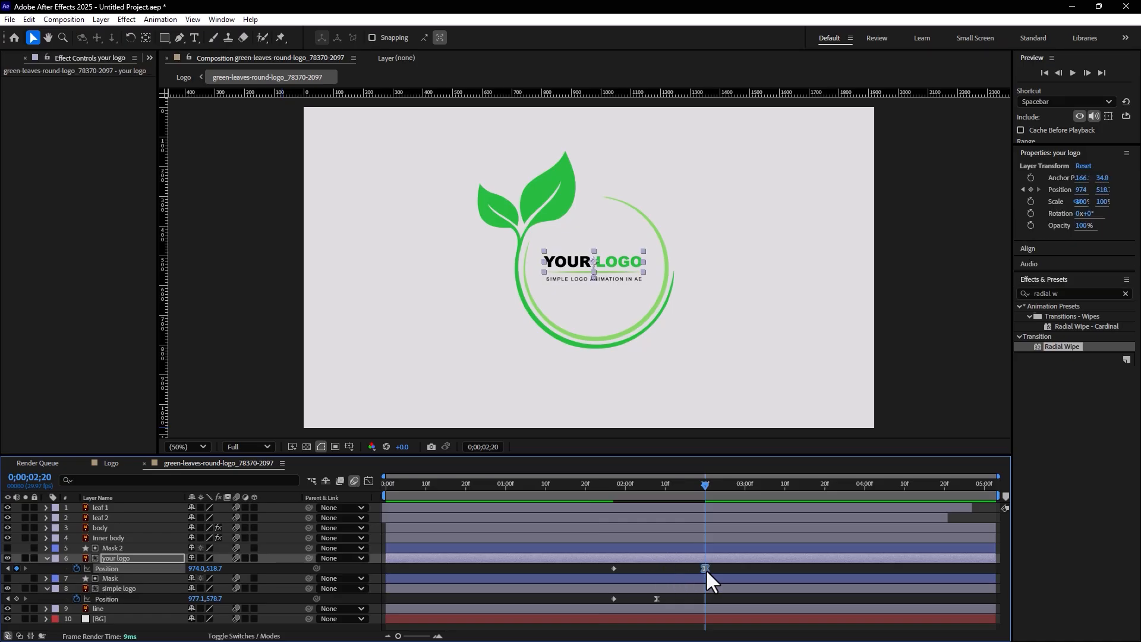
left_click_drag(656, 598, 705, 598)
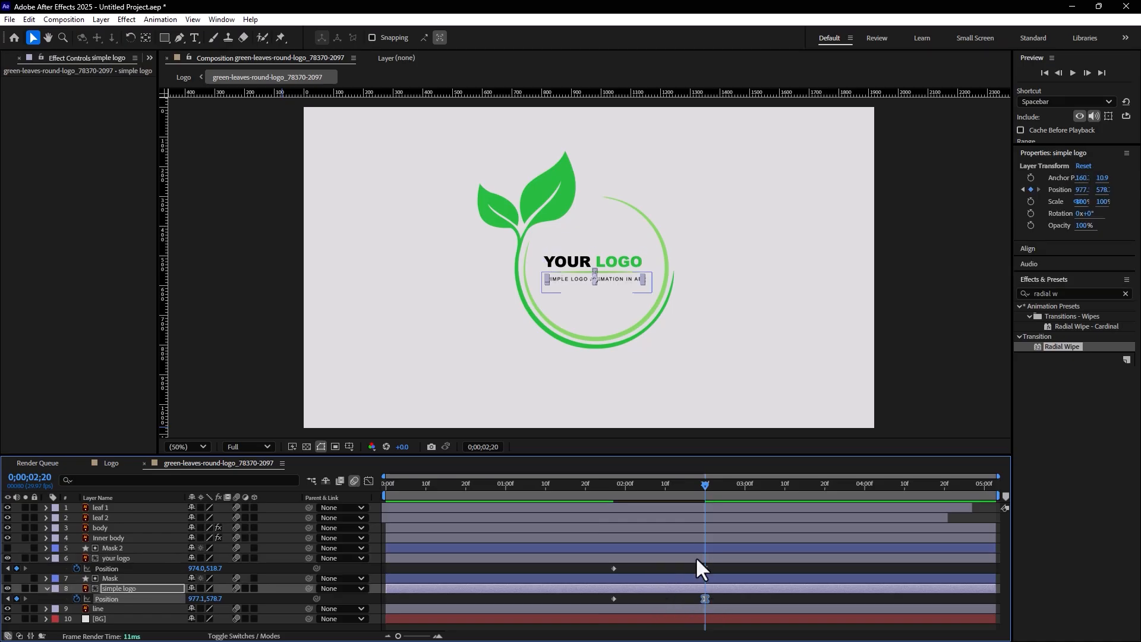
key("Home")
key("space")
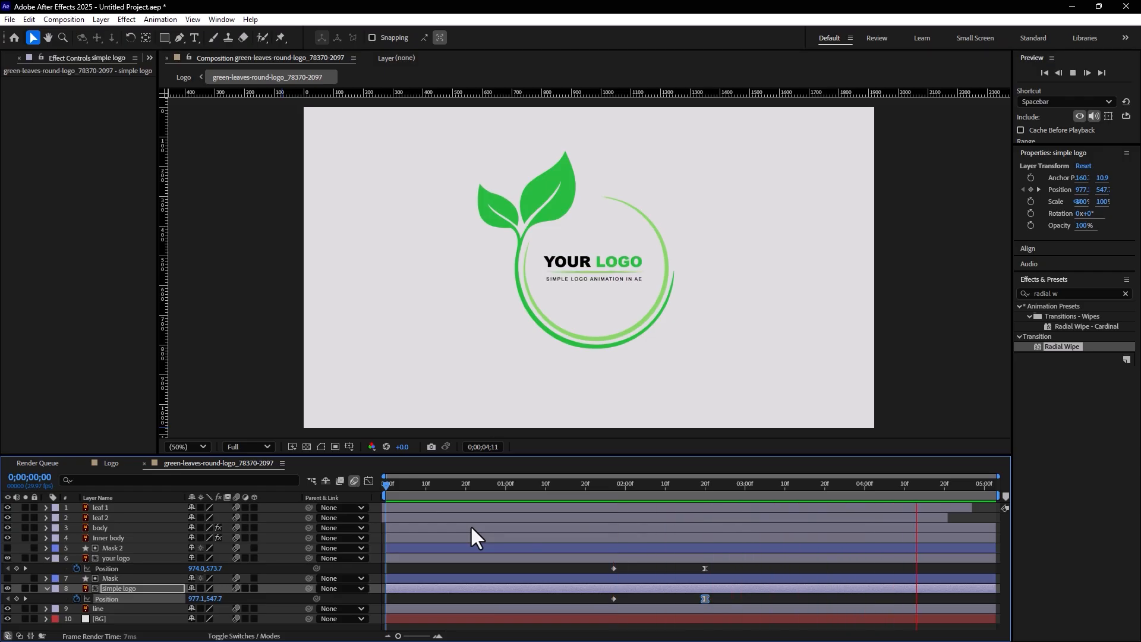
key("space")
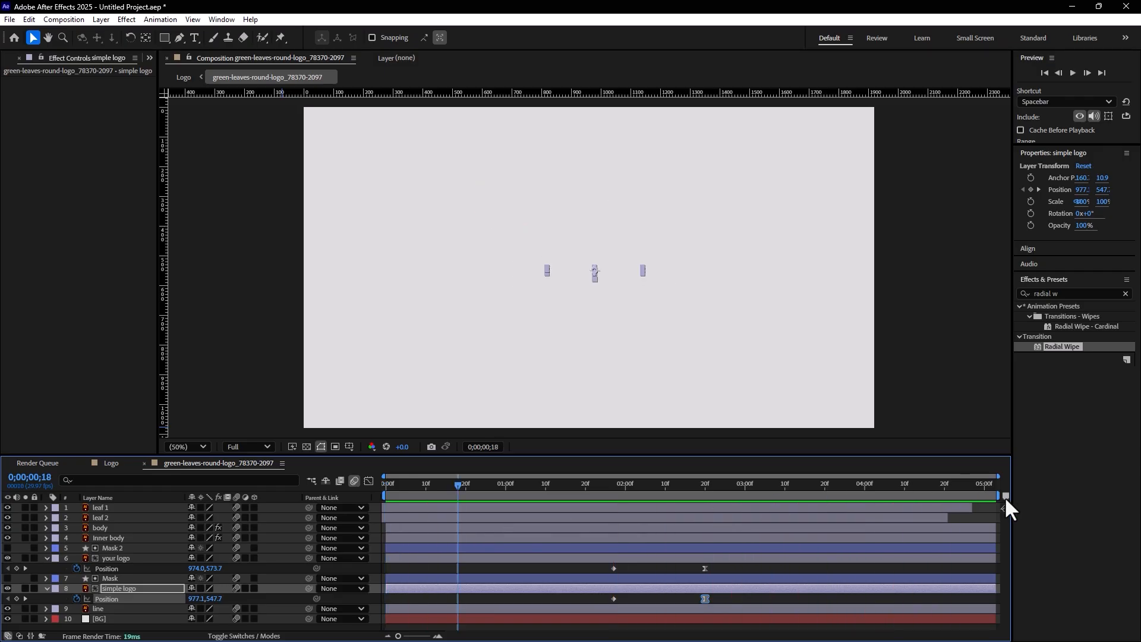
Shorten the work area to end just past four seconds and play the animation in an enlarged composition viewer
left_click_drag(1000, 494, 893, 495)
key("space")
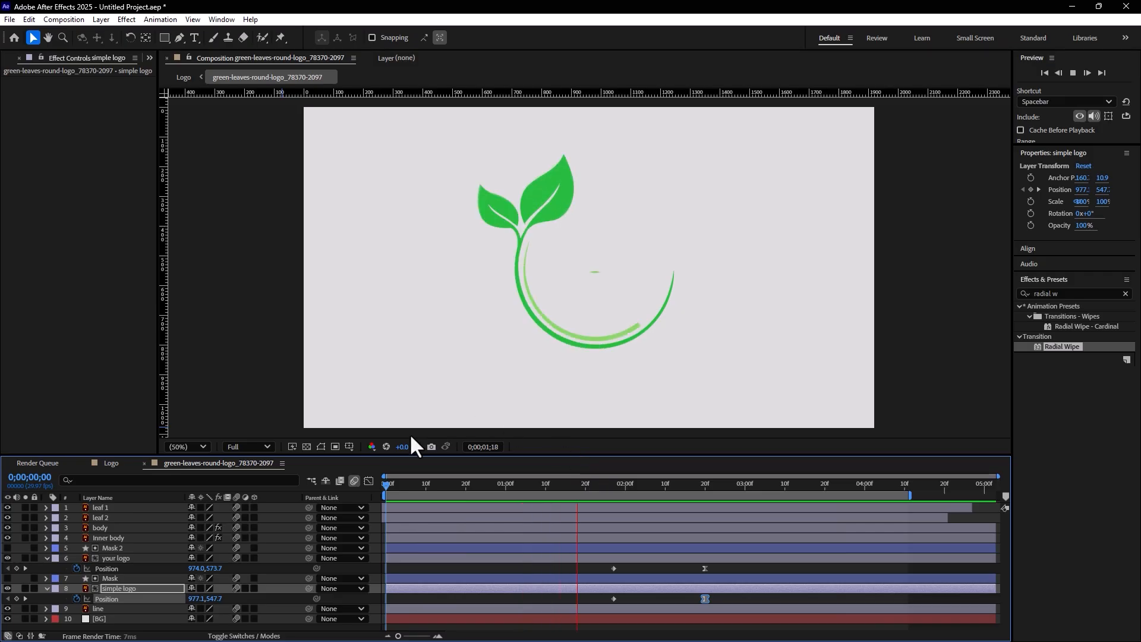
left_click_drag(406, 456, 410, 489)
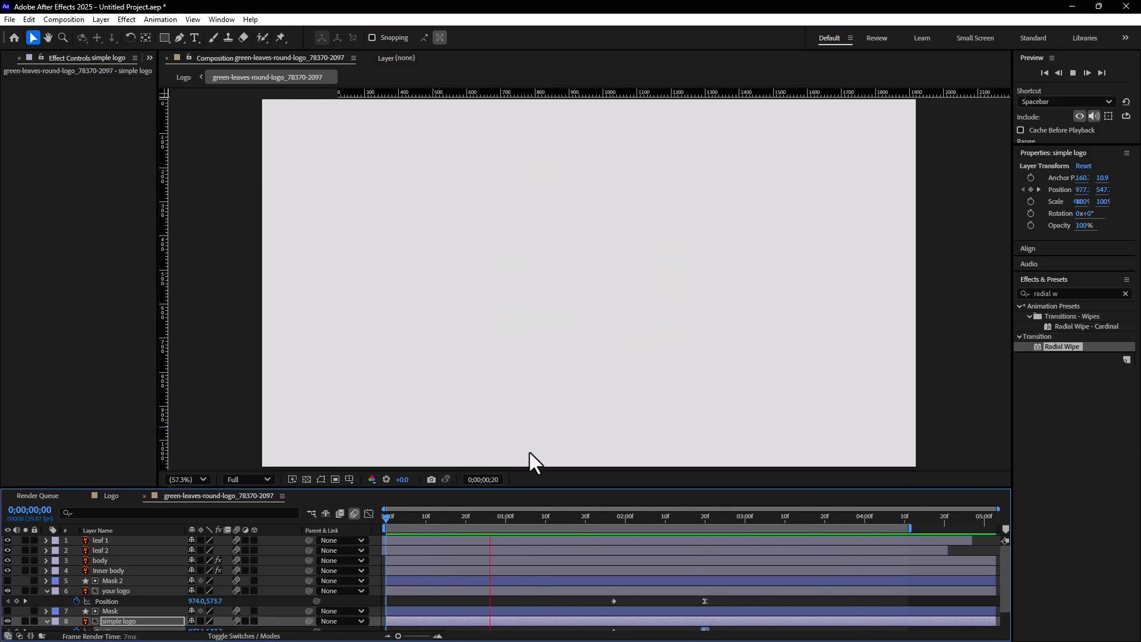